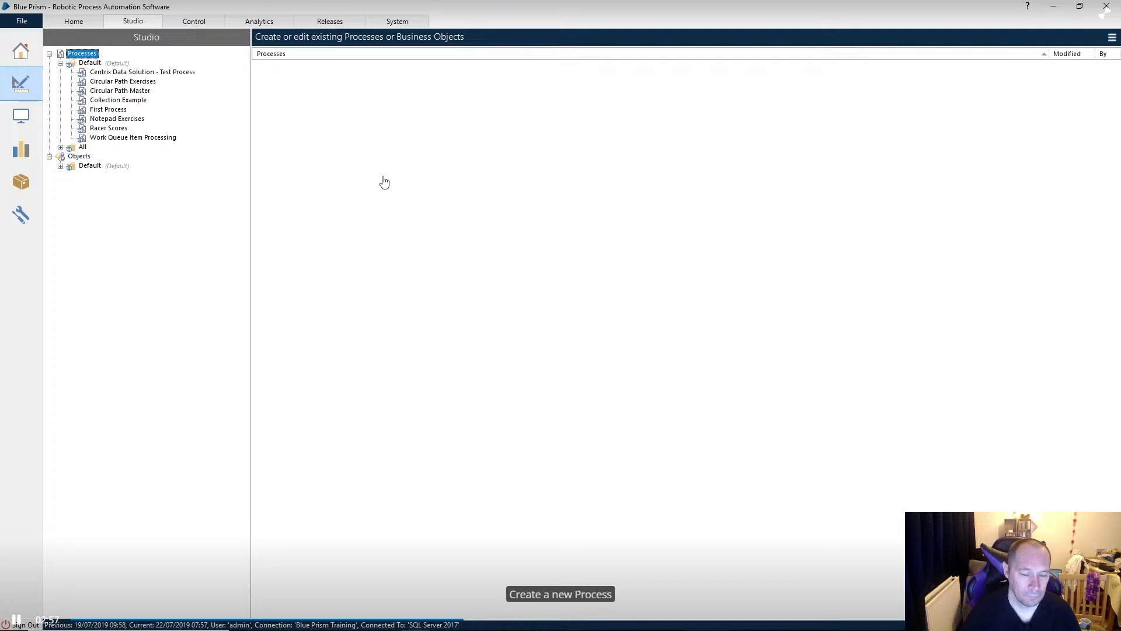
pyautogui.rightClick(81, 54)
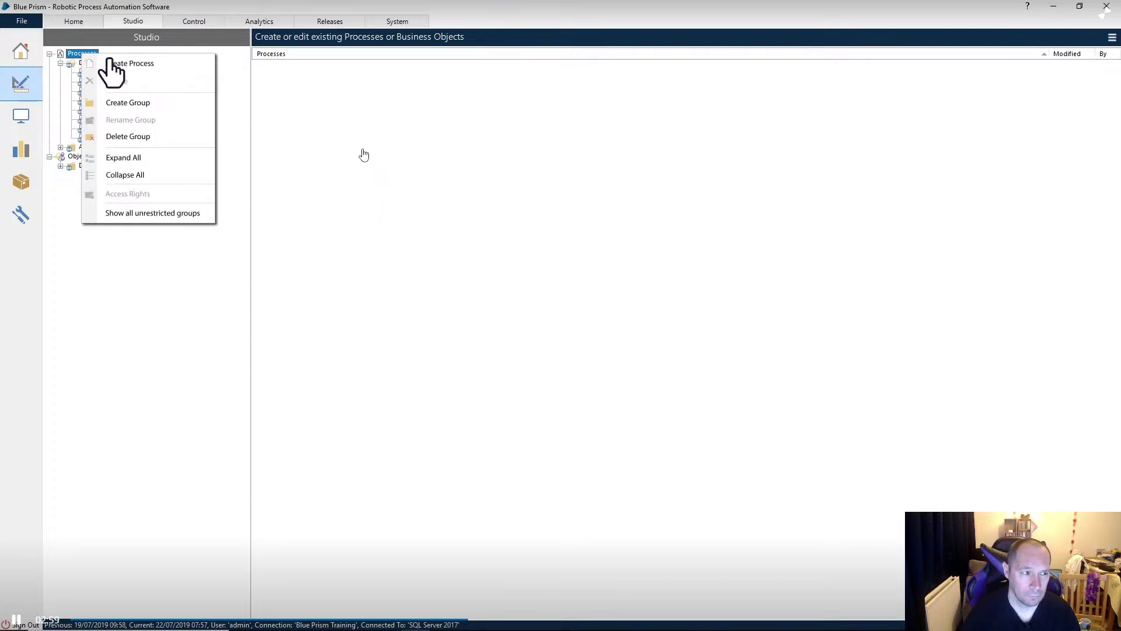
pyautogui.click(129, 63)
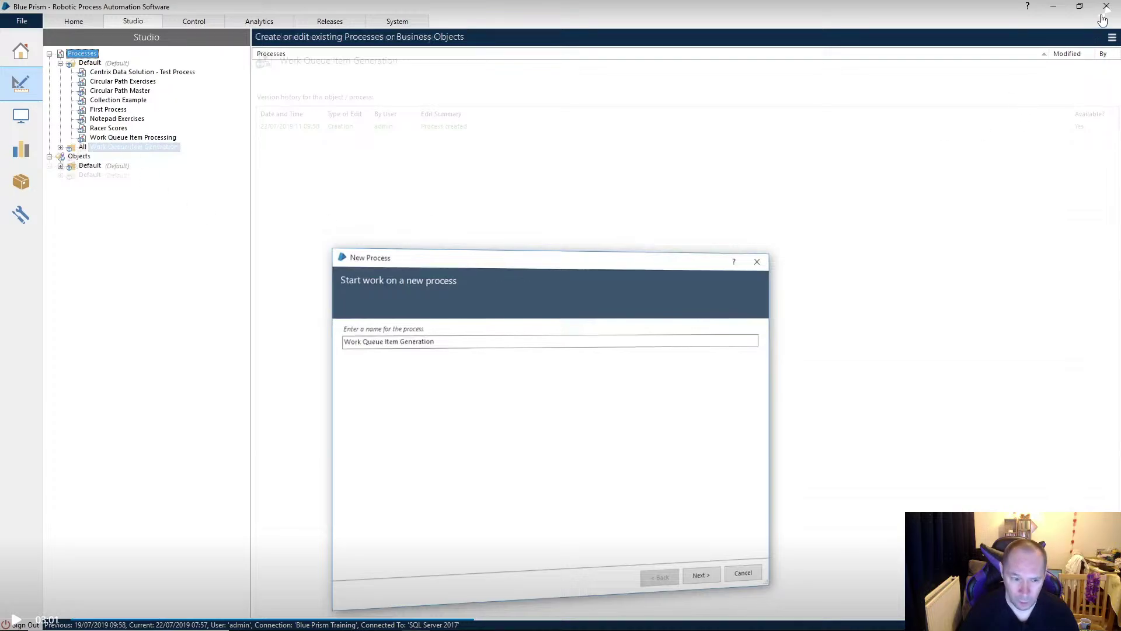
# Switch from the training video to Process Studio, save Work Queue item processing with the edit summary "Basic Work Queue Function", and close it.
pyautogui.press('Escape')
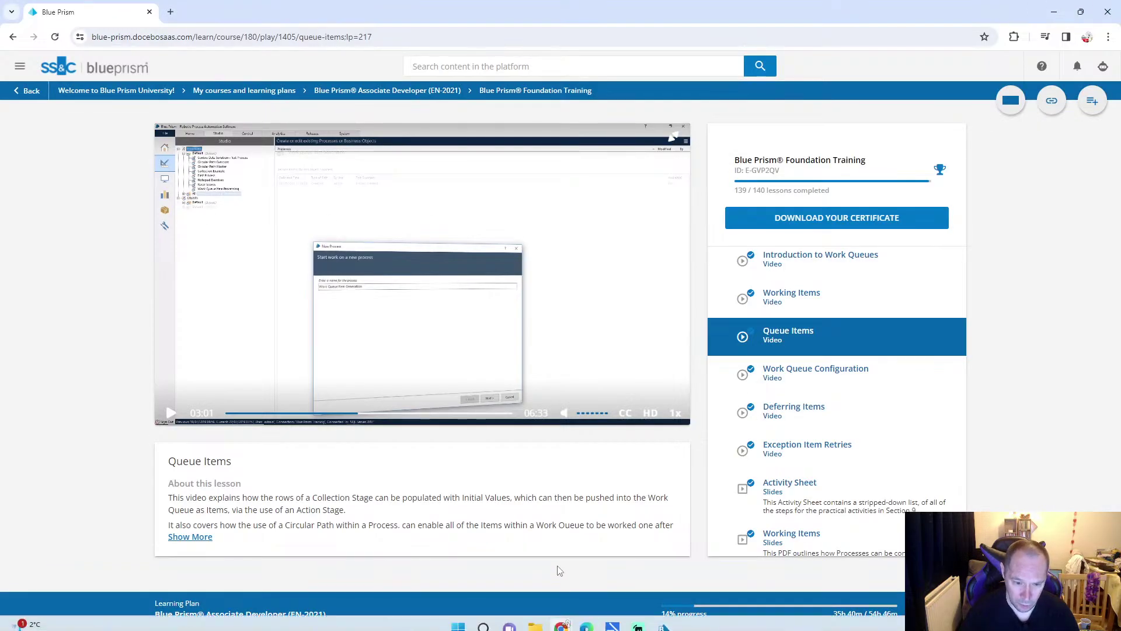
pyautogui.moveTo(664, 625)
pyautogui.click(707, 584)
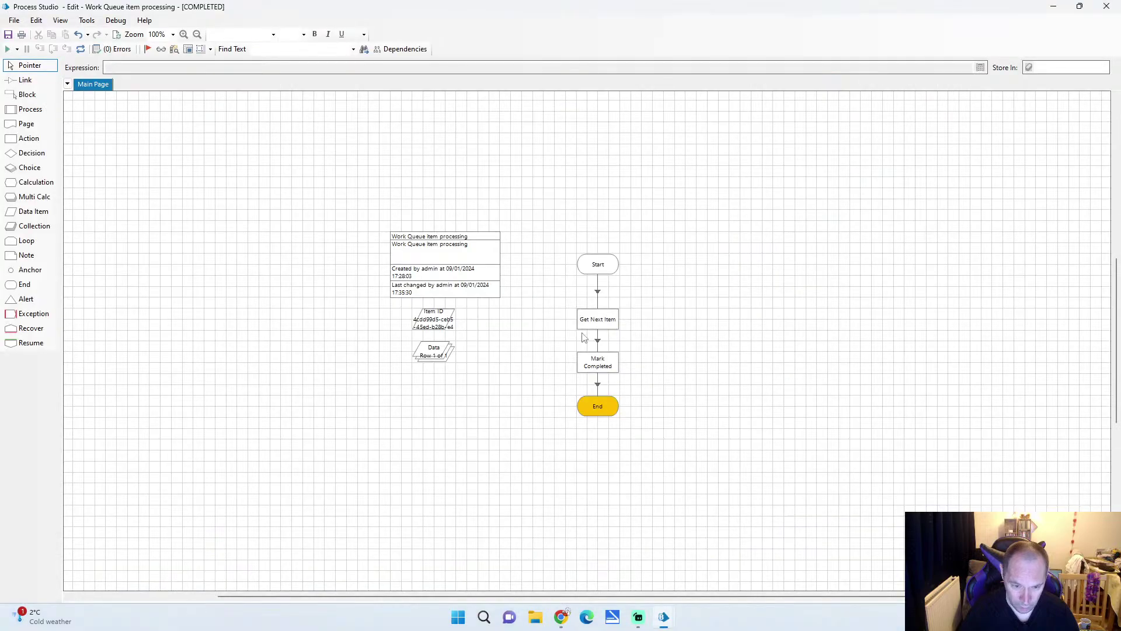
pyautogui.click(8, 35)
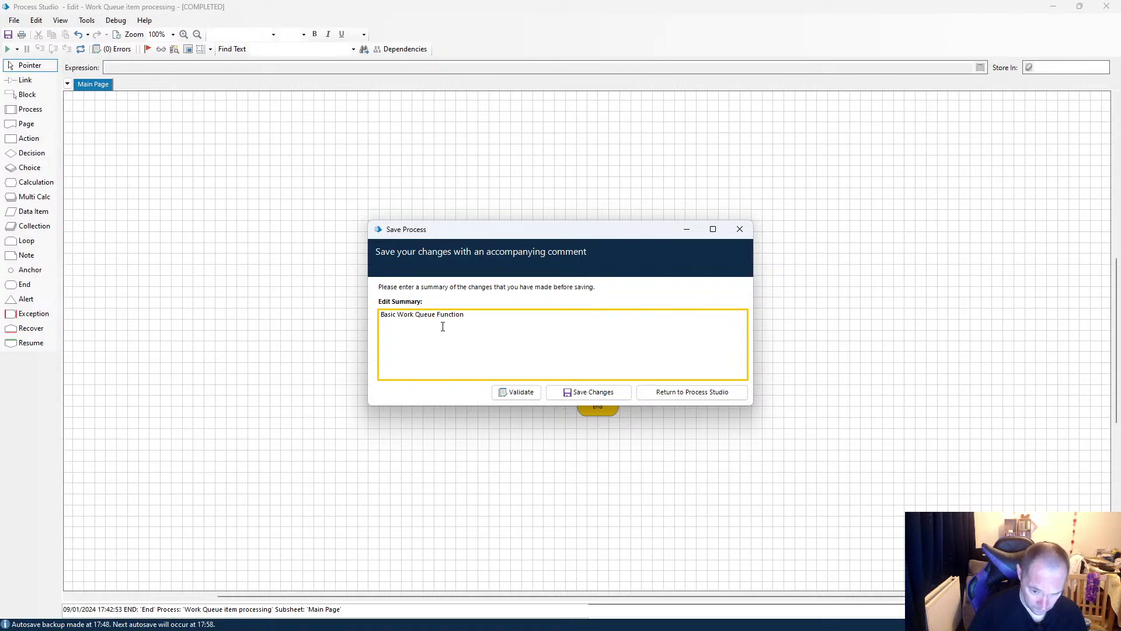
pyautogui.click(589, 392)
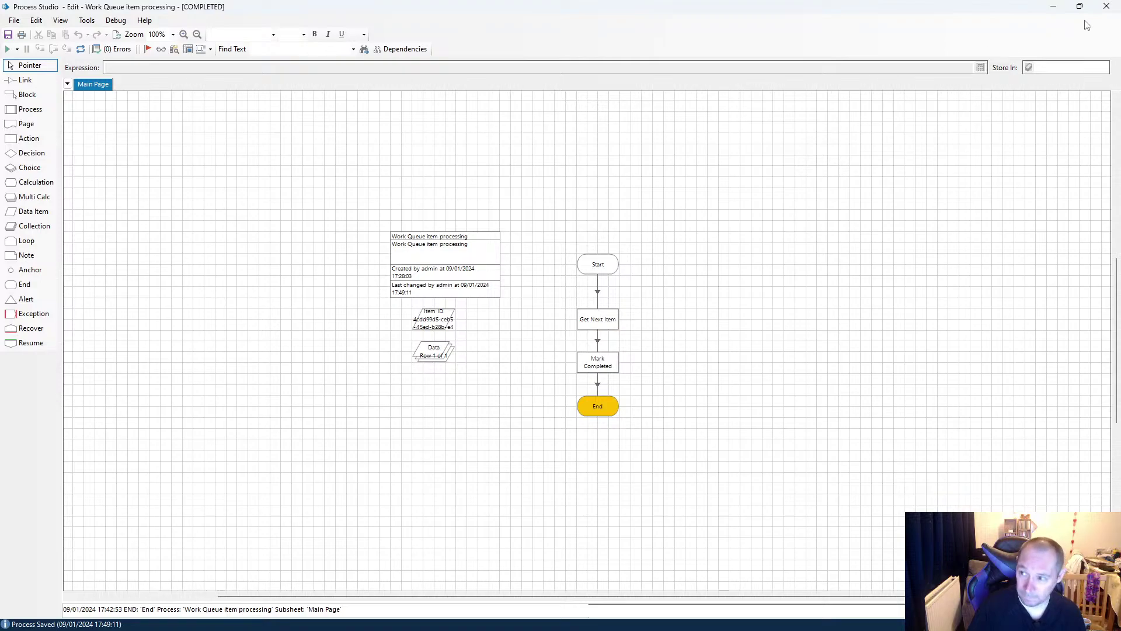
pyautogui.click(1106, 6)
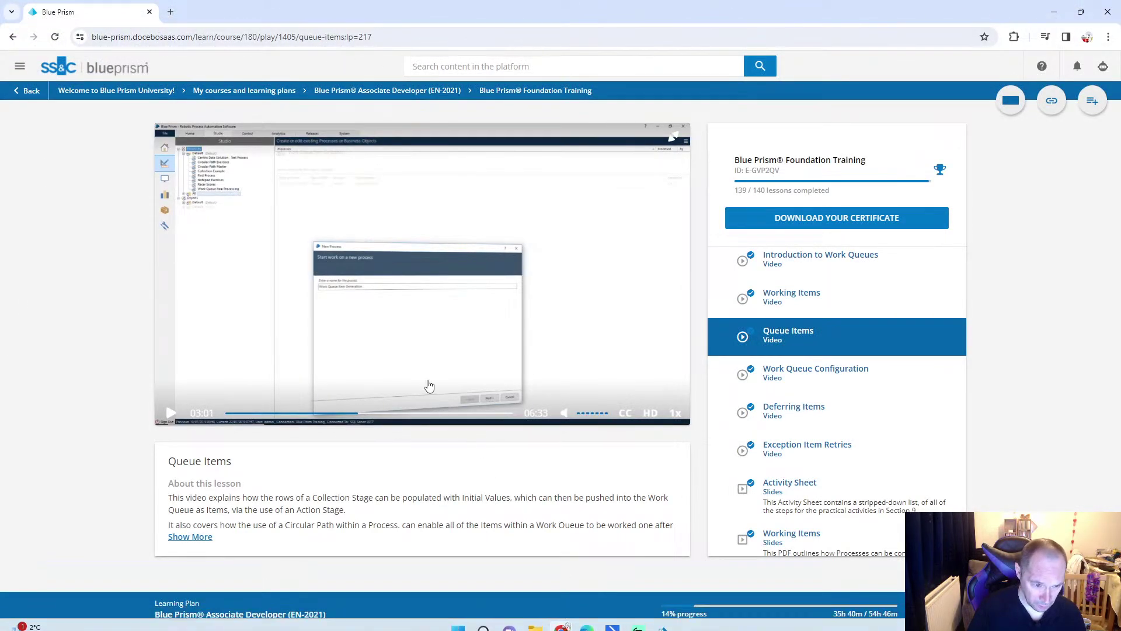
# Check the process name in the lesson video, then start a new process named "Work Queue item Generation" in Blue Prism's Studio.
pyautogui.doubleClick(671, 146)
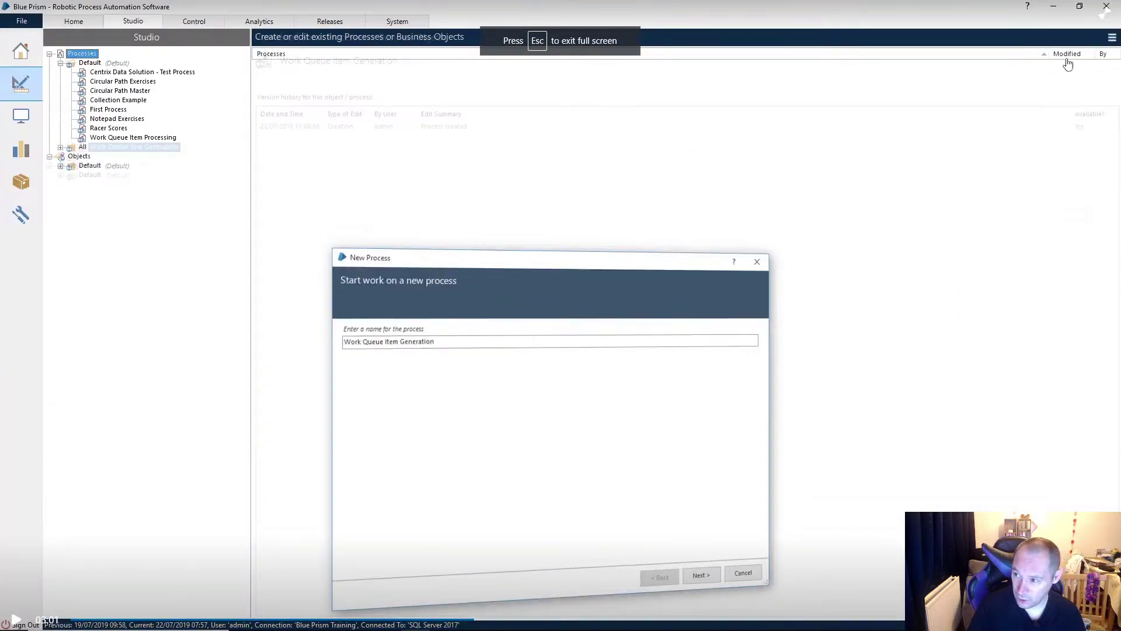
pyautogui.press('Escape')
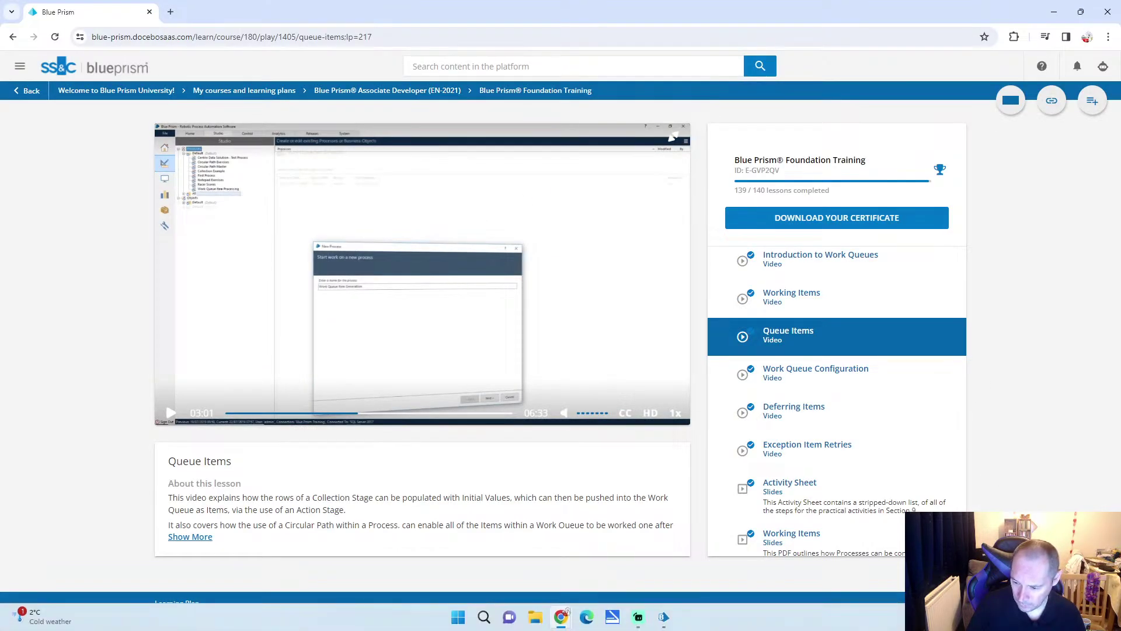
pyautogui.click(644, 618)
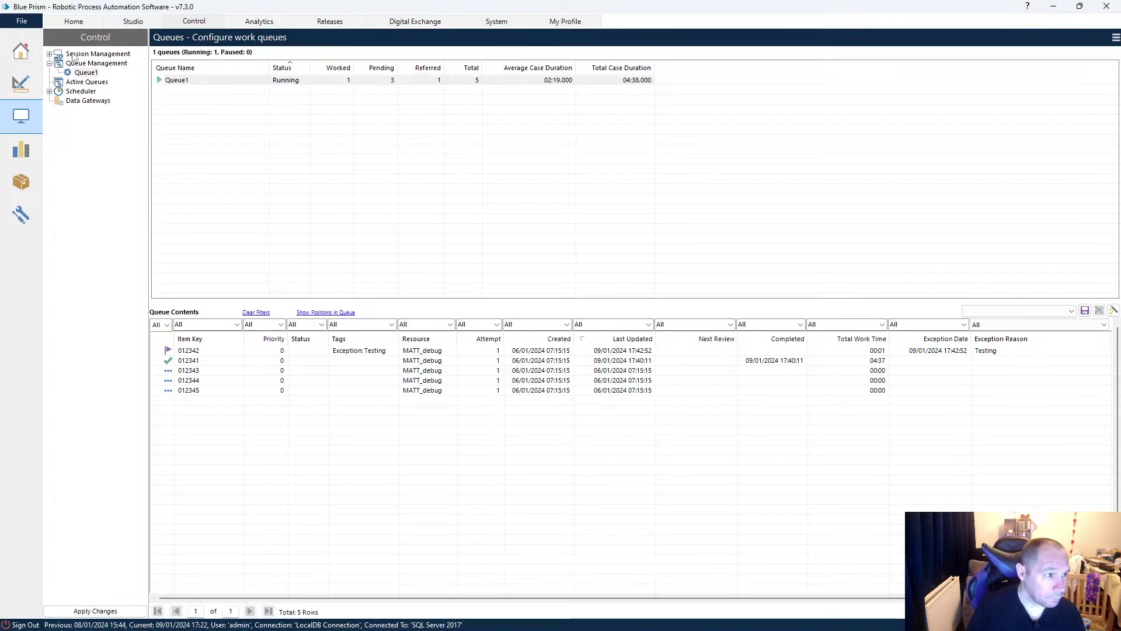
pyautogui.click(146, 22)
pyautogui.rightClick(86, 69)
pyautogui.click(122, 77)
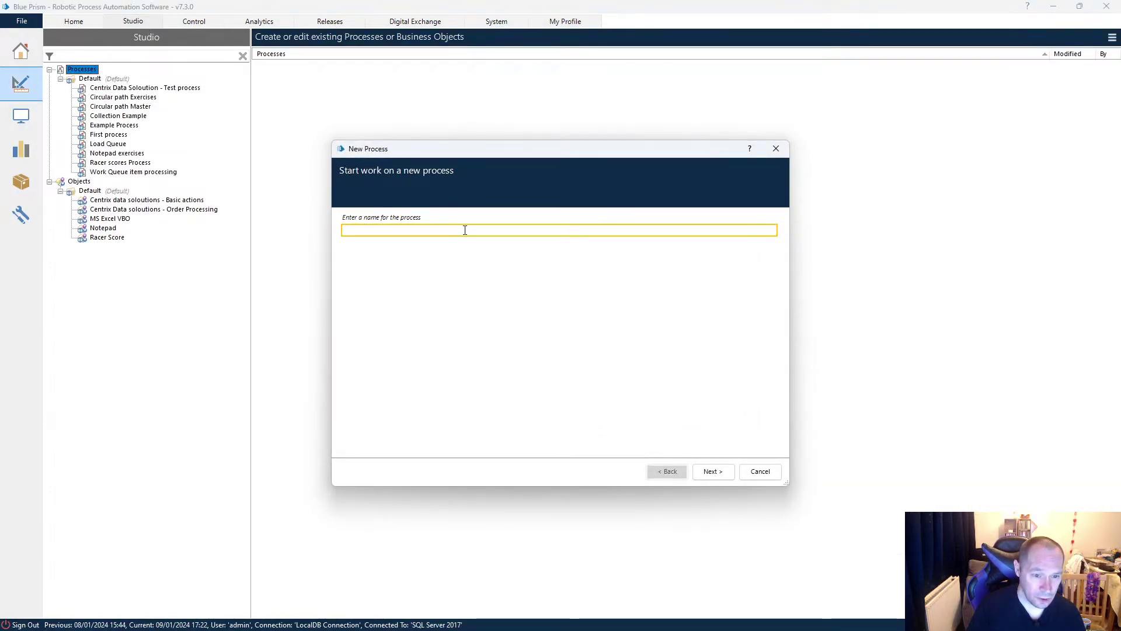
pyautogui.write('Work Q')
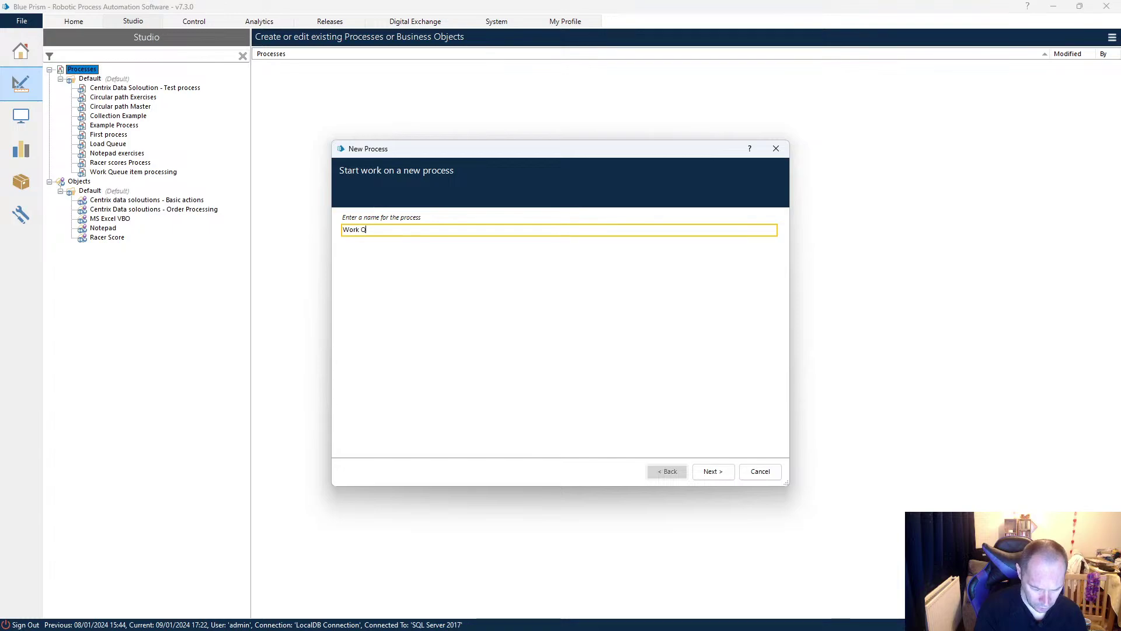
pyautogui.write('ueue item Generation')
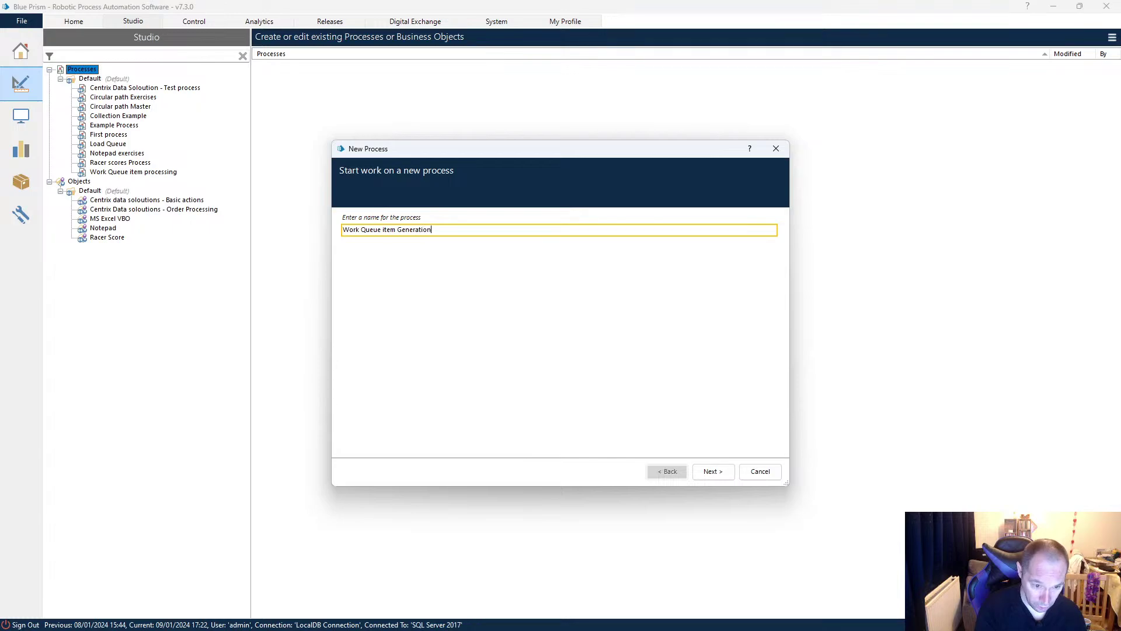
pyautogui.click(712, 470)
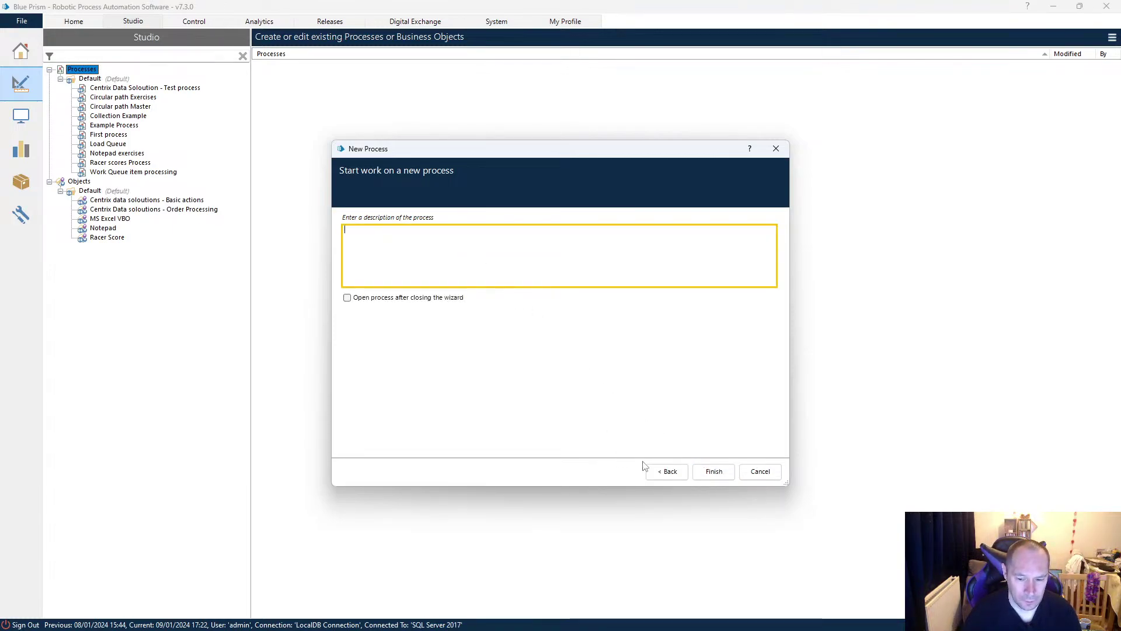
# Copy the process name into the description as "Work Queue item Generation" and finish creating the process.
pyautogui.click(667, 471)
pyautogui.moveTo(350, 228); pyautogui.dragTo(346, 226)
pyautogui.hotkey('ctrl', 'c')
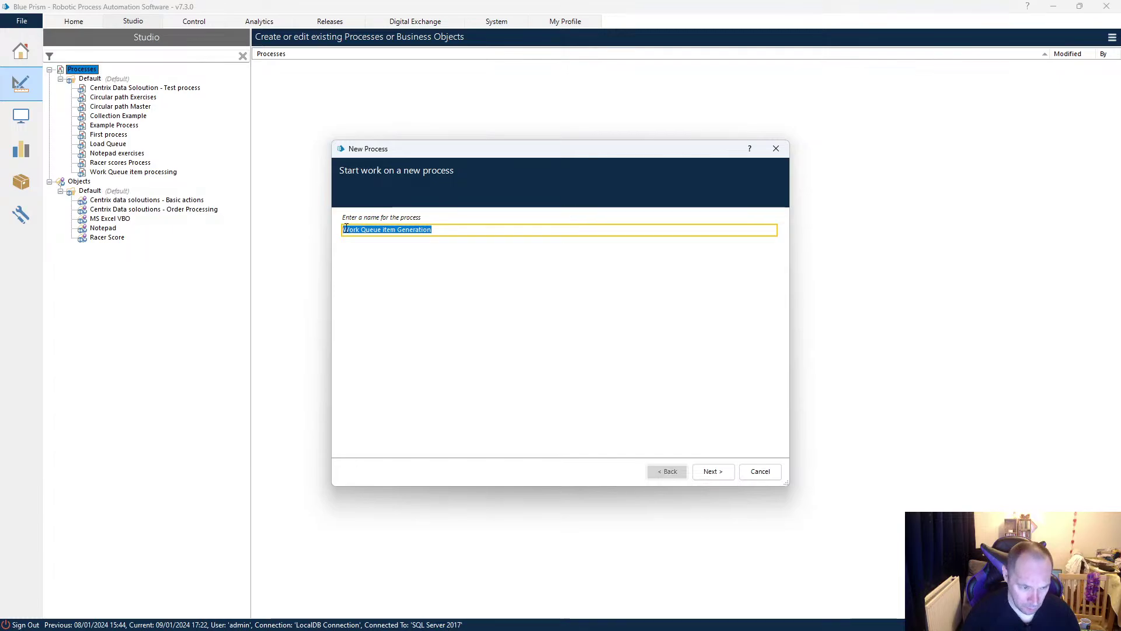
pyautogui.click(730, 472)
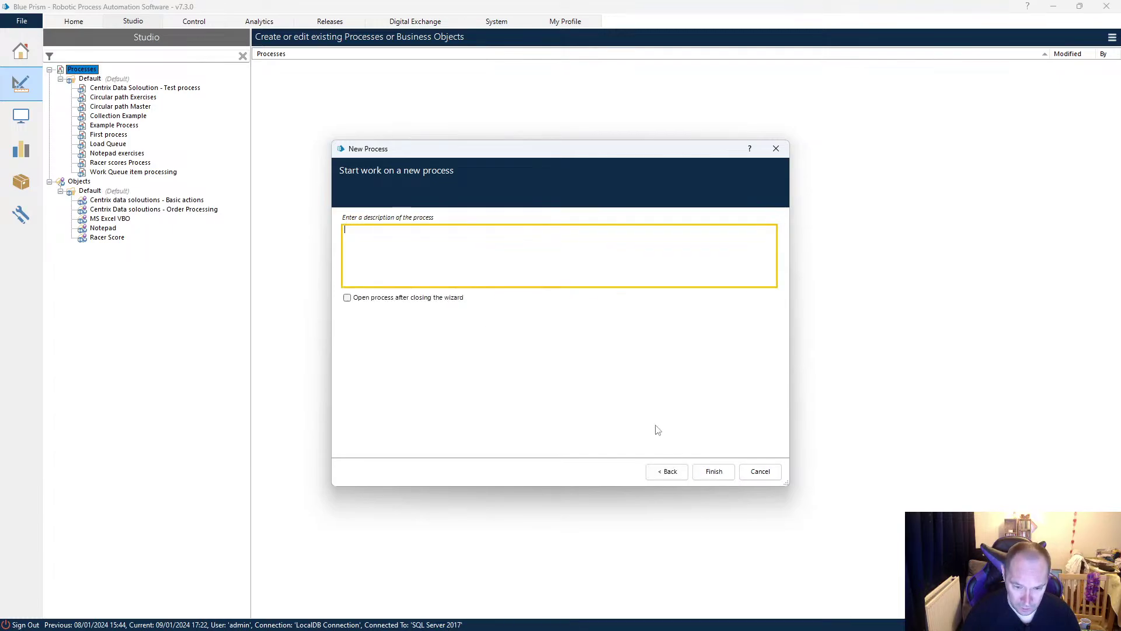
pyautogui.hotkey('ctrl', 'v')
pyautogui.click(708, 470)
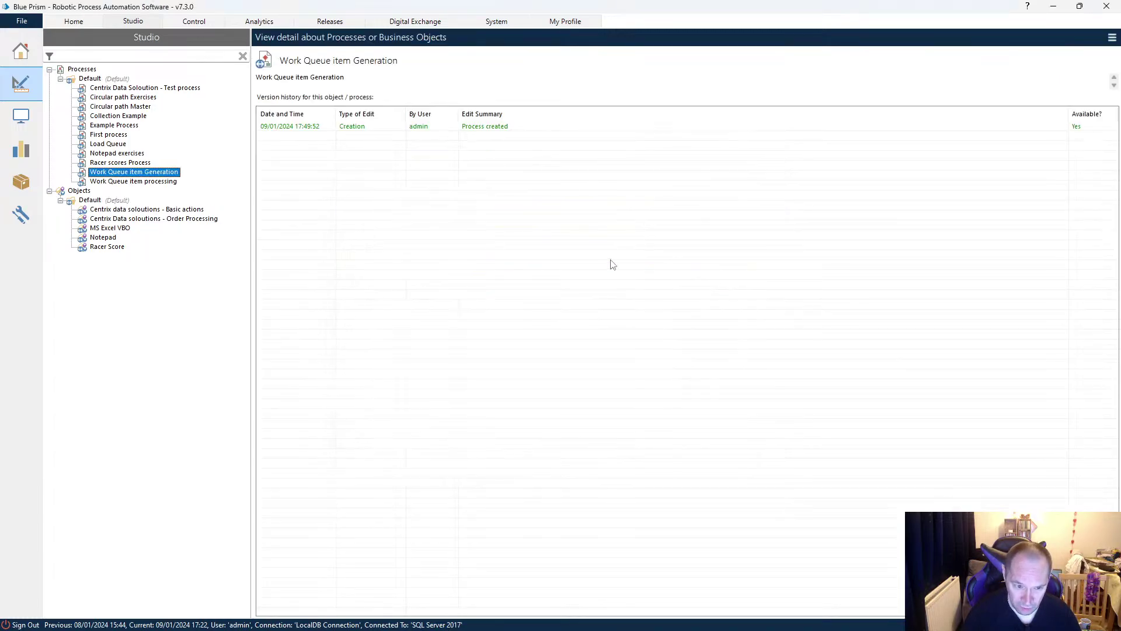
# Open the Work Queue item Generation process for editing and maximize its window.
pyautogui.doubleClick(159, 172)
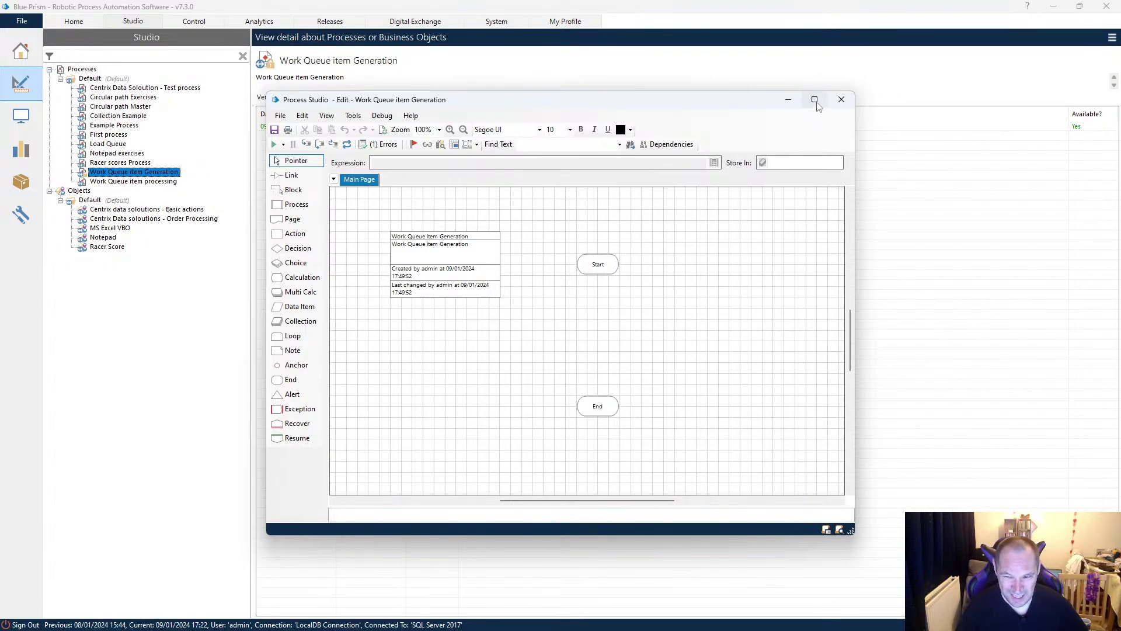
pyautogui.moveTo(817, 102)
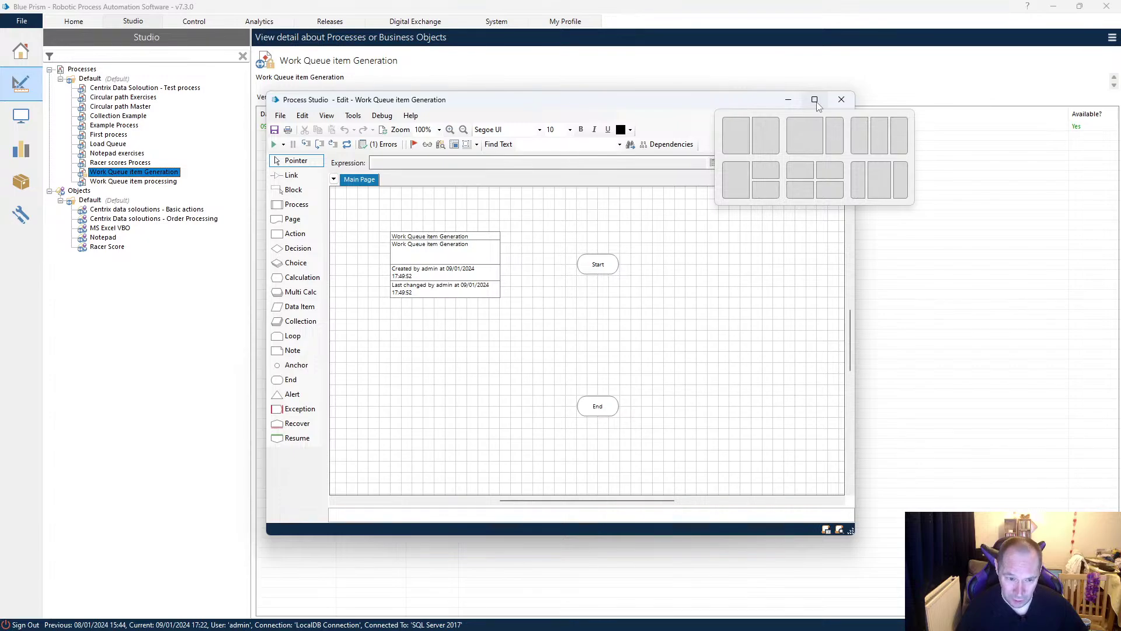
pyautogui.click(815, 100)
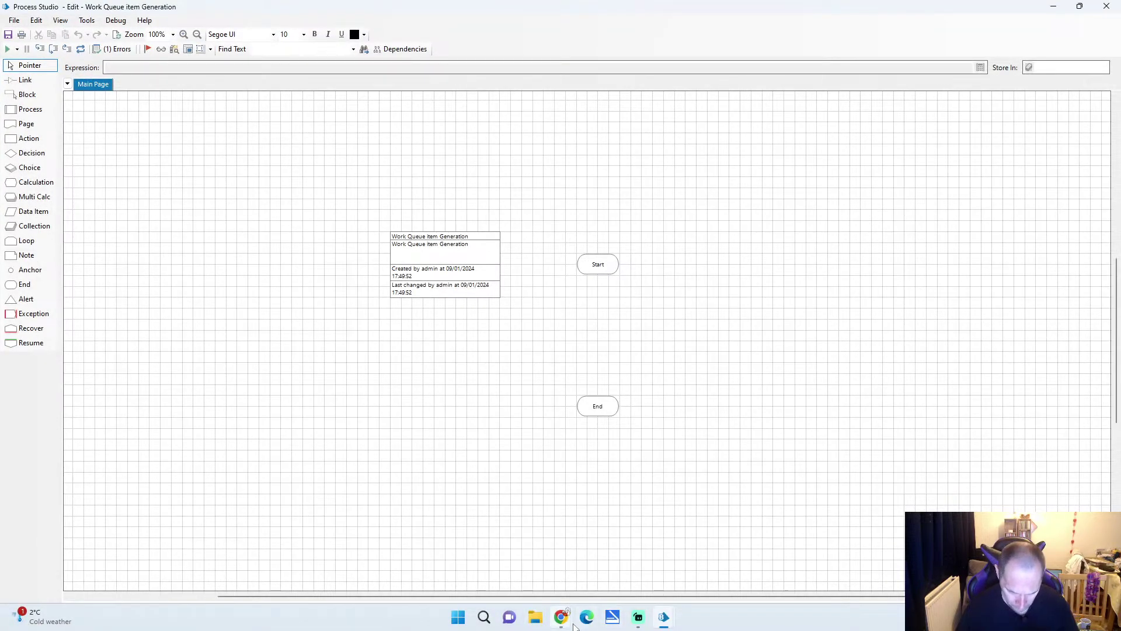
# Switch to the browser and play the Queue Items lesson through the field setup of the New Items collection.
pyautogui.moveTo(575, 626)
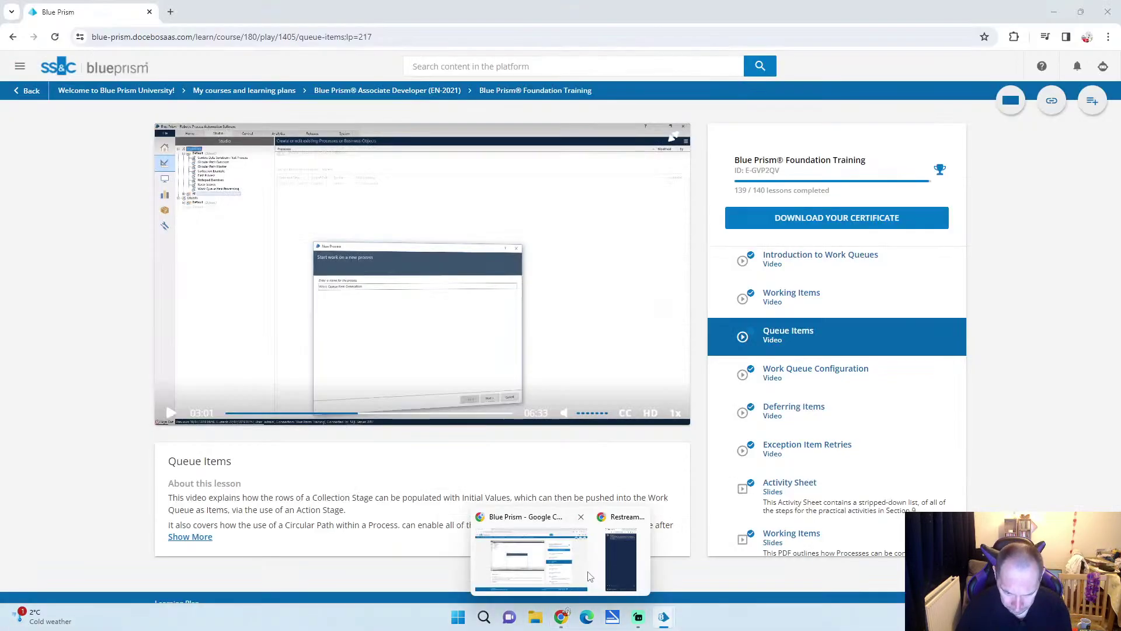
pyautogui.click(624, 514)
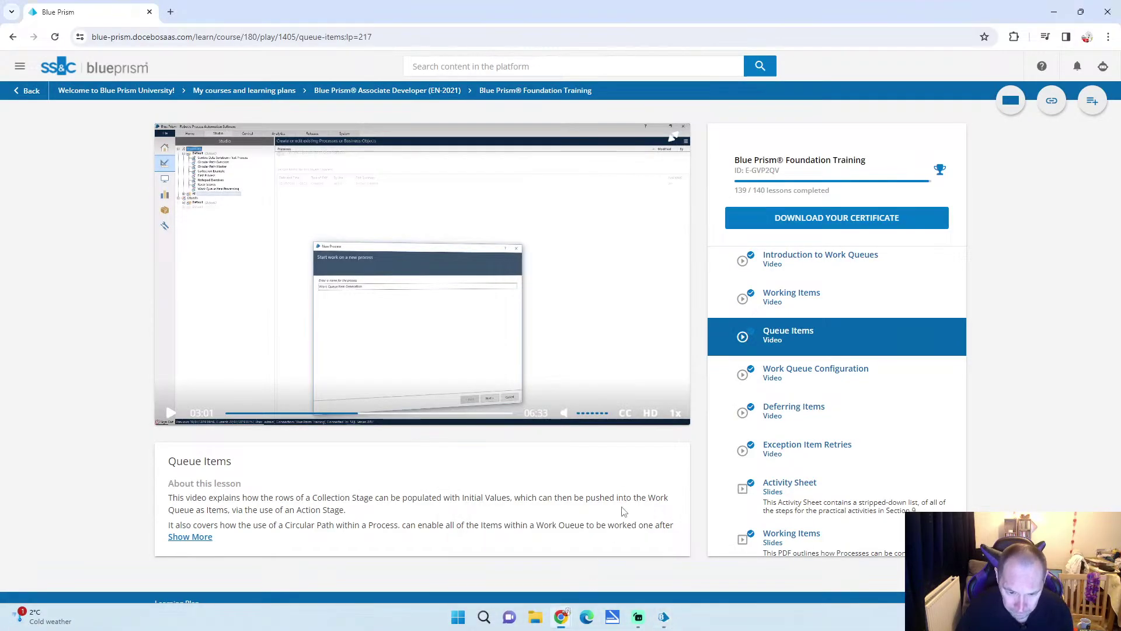
pyautogui.click(674, 138)
pyautogui.click(279, 327)
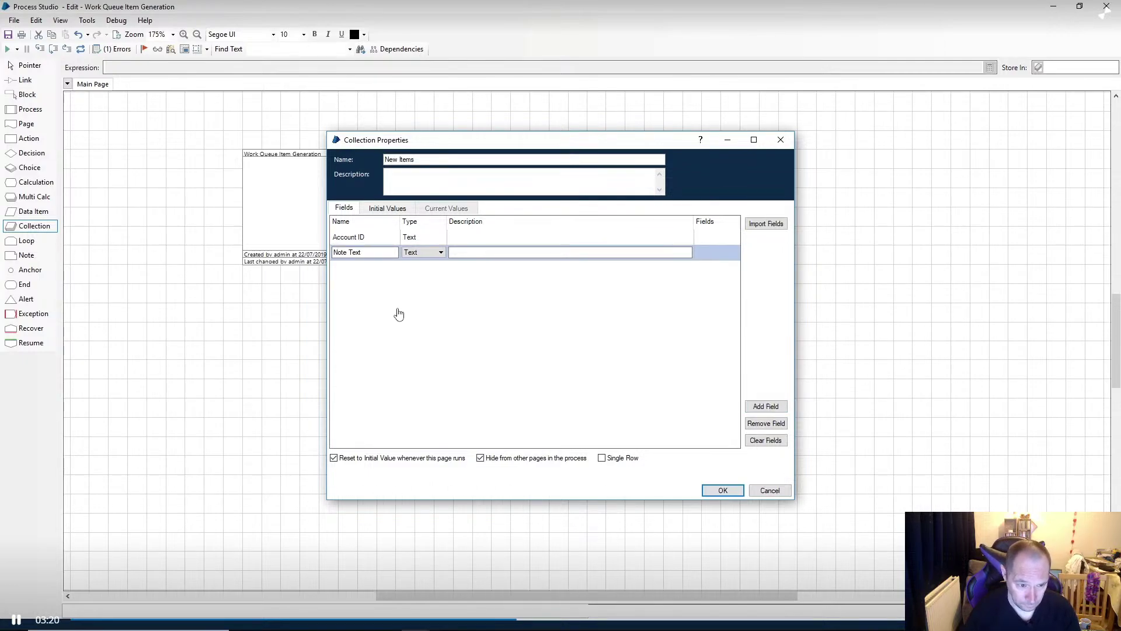
pyautogui.click(283, 356)
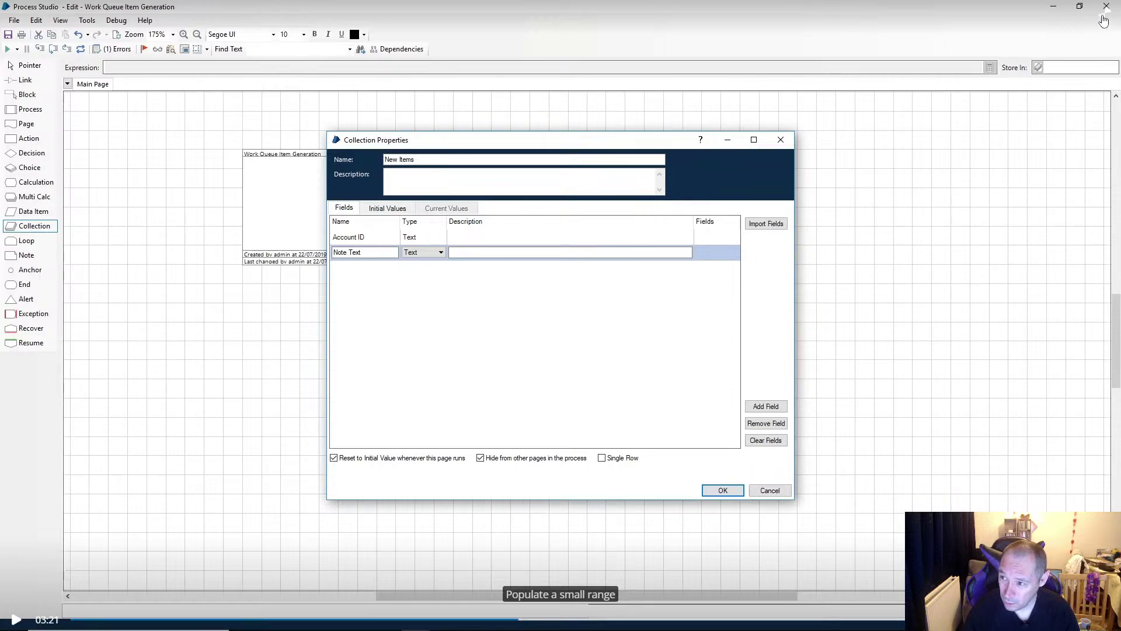
pyautogui.click(1104, 21)
# In Process Studio, place a Collection stage between the Start and End stages and add a field named "Item ID" to it.
pyautogui.moveTo(672, 614)
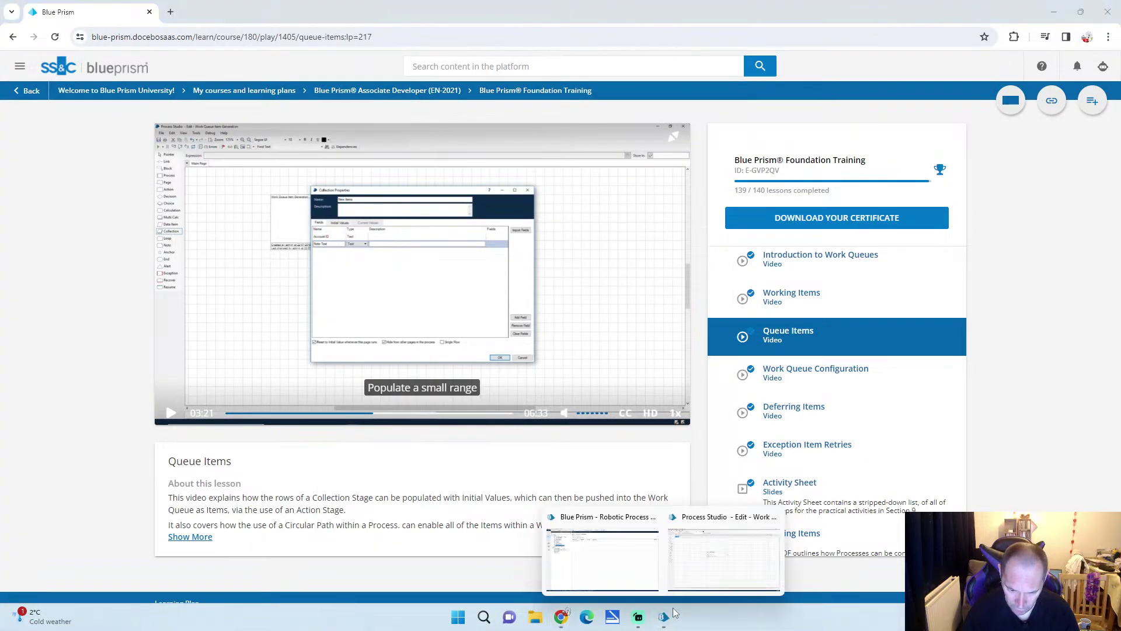
pyautogui.click(696, 565)
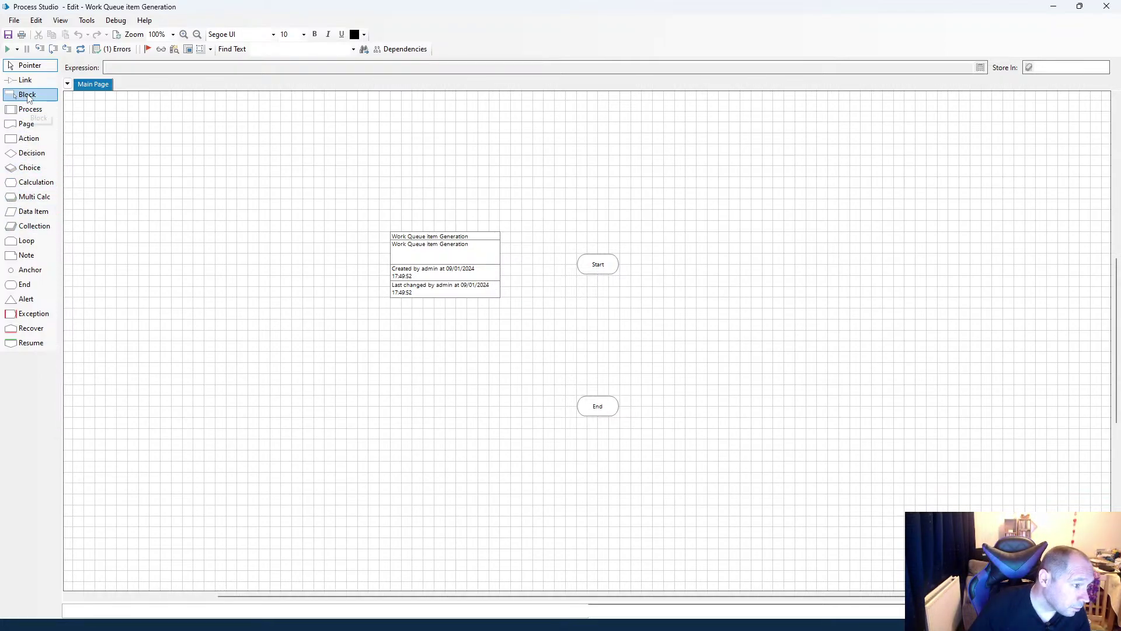
pyautogui.moveTo(29, 229); pyautogui.dragTo(466, 354)
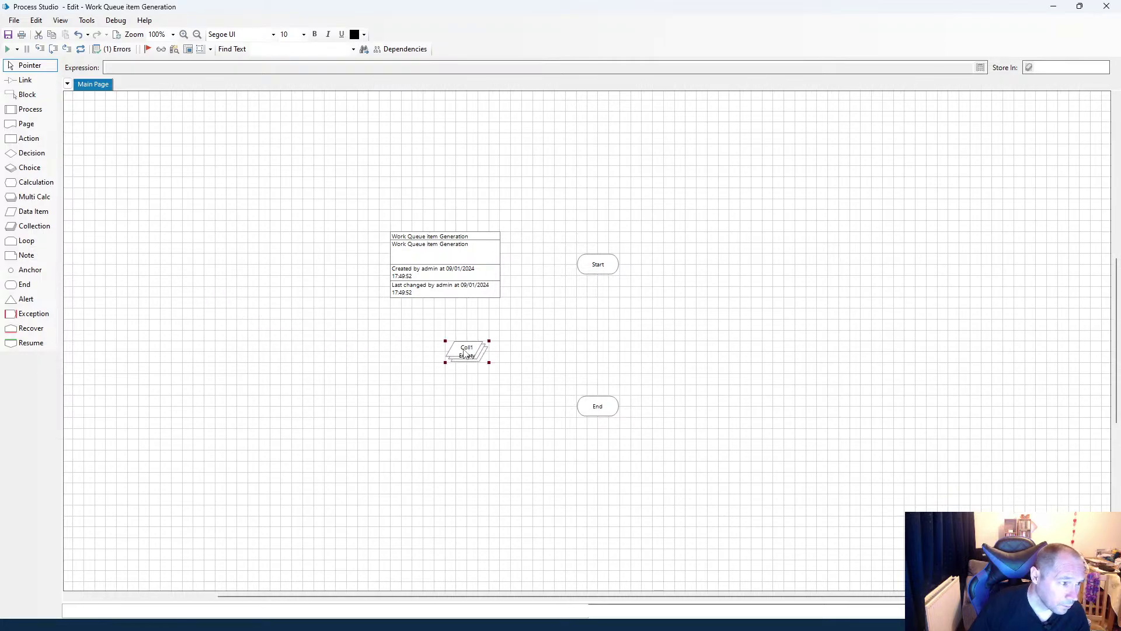
pyautogui.moveTo(469, 354); pyautogui.dragTo(599, 334)
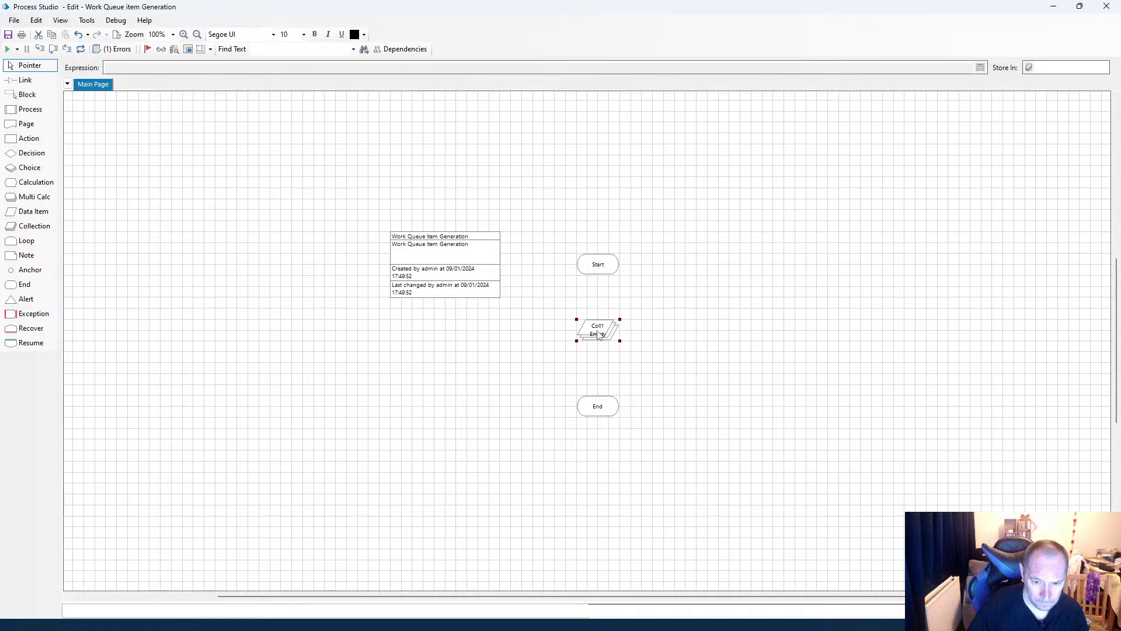
pyautogui.doubleClick(598, 334)
pyautogui.click(451, 290)
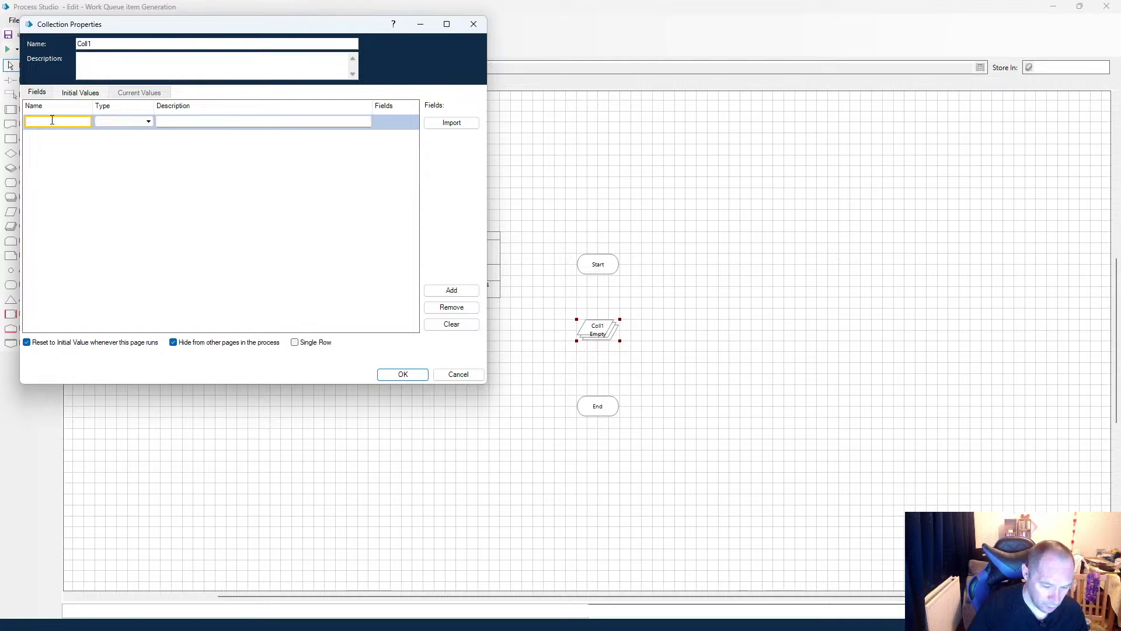
# Recheck the collection's field names and types in the paused Queue Items lesson video in the browser.
pyautogui.moveTo(399, 629)
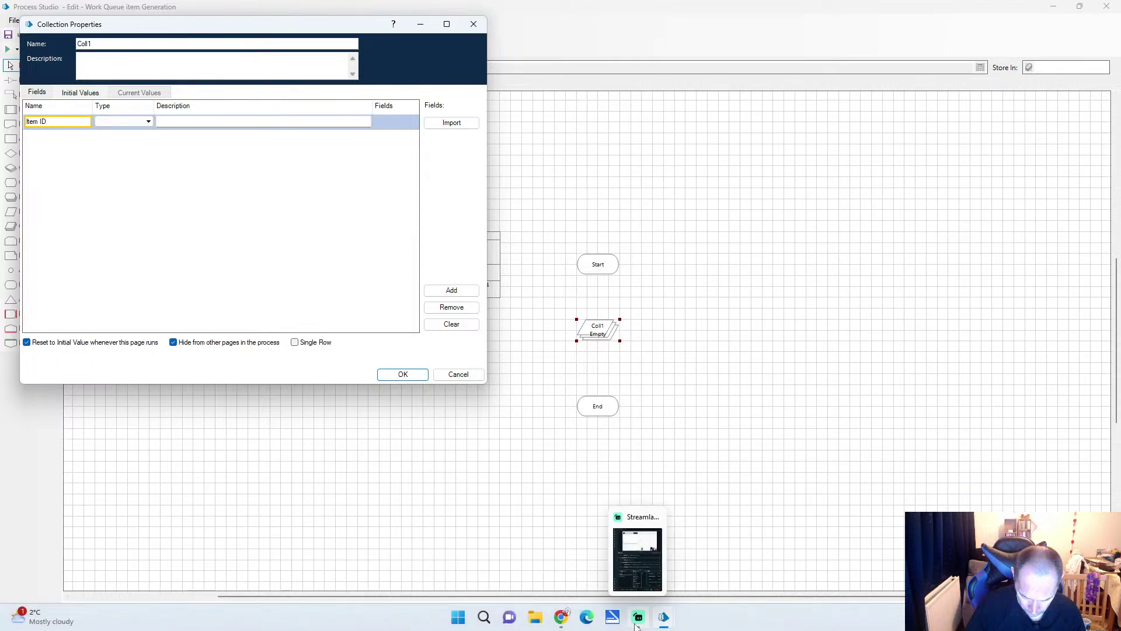
pyautogui.moveTo(586, 620)
pyautogui.click(587, 575)
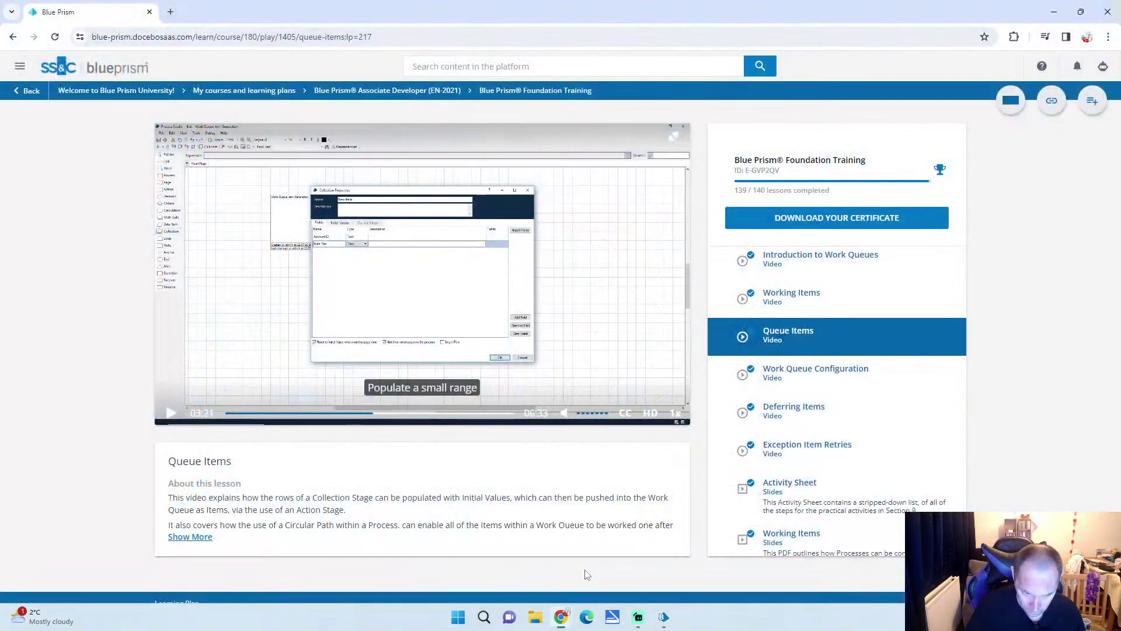
pyautogui.click(671, 139)
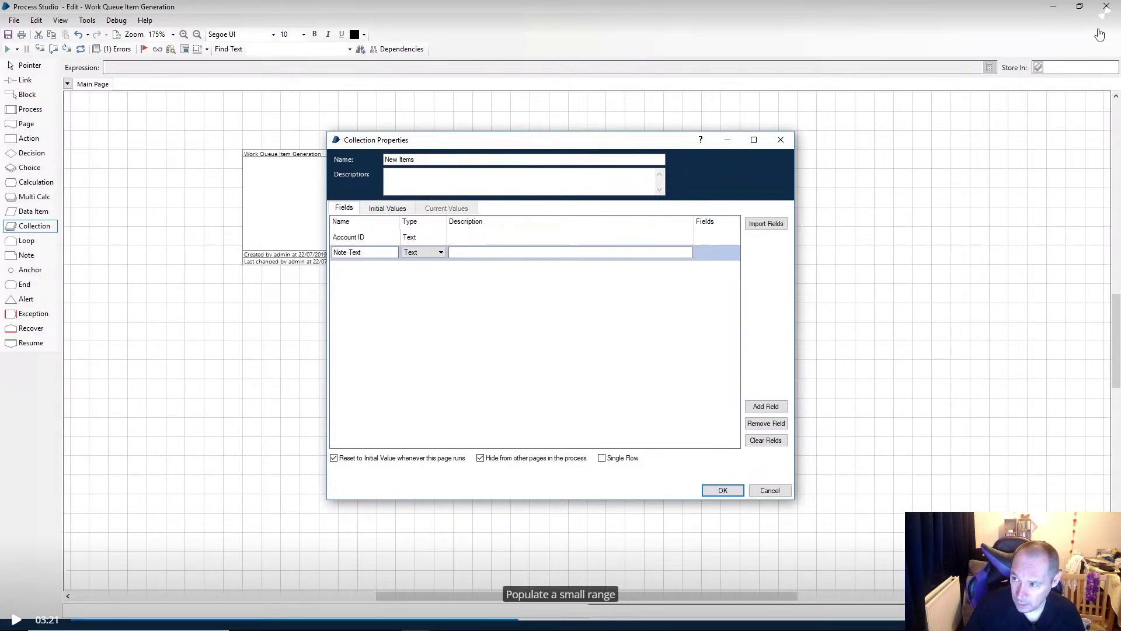
pyautogui.press('Escape')
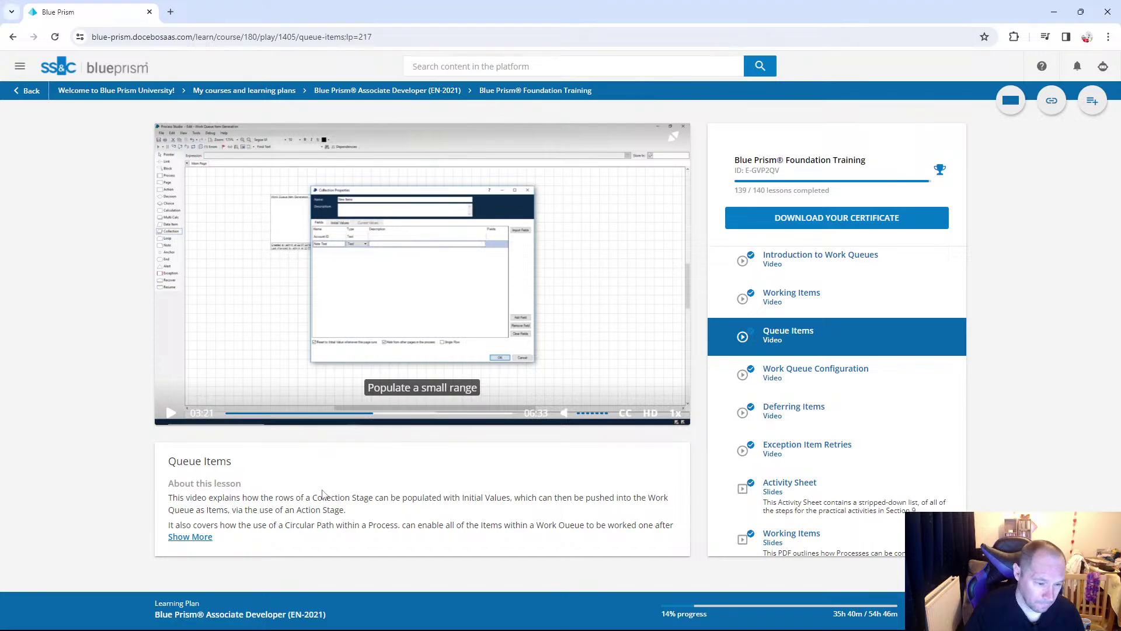
# Switch to the Collection Properties window, rename the Item ID field to "Account ID" with type Text, and add a second field.
pyautogui.moveTo(664, 619)
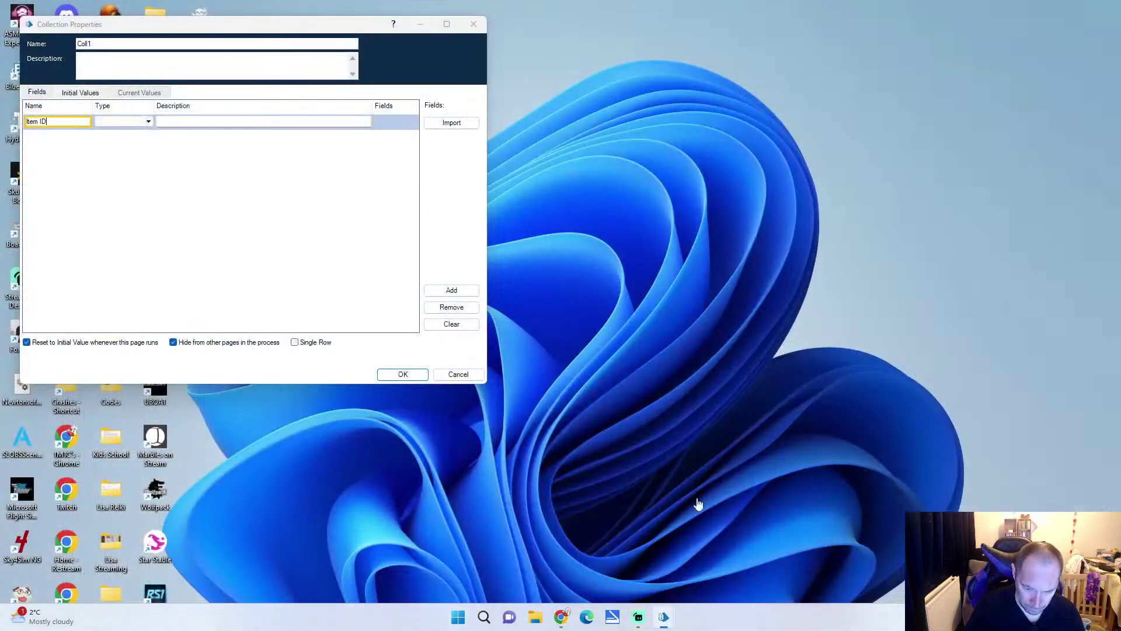
pyautogui.click(786, 558)
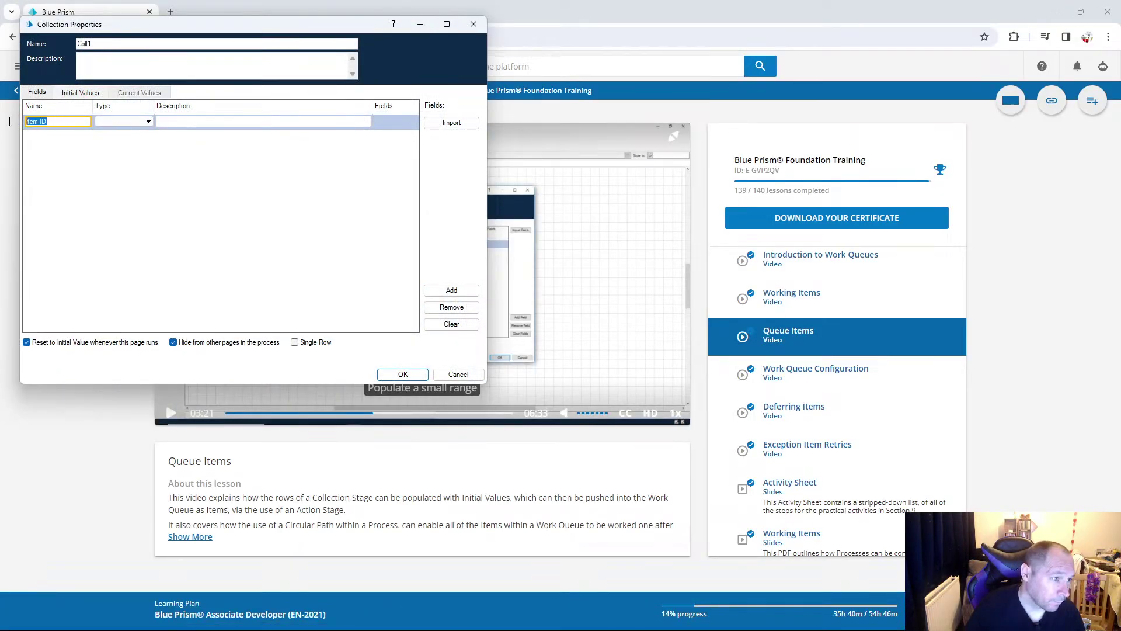
pyautogui.write('Accoun')
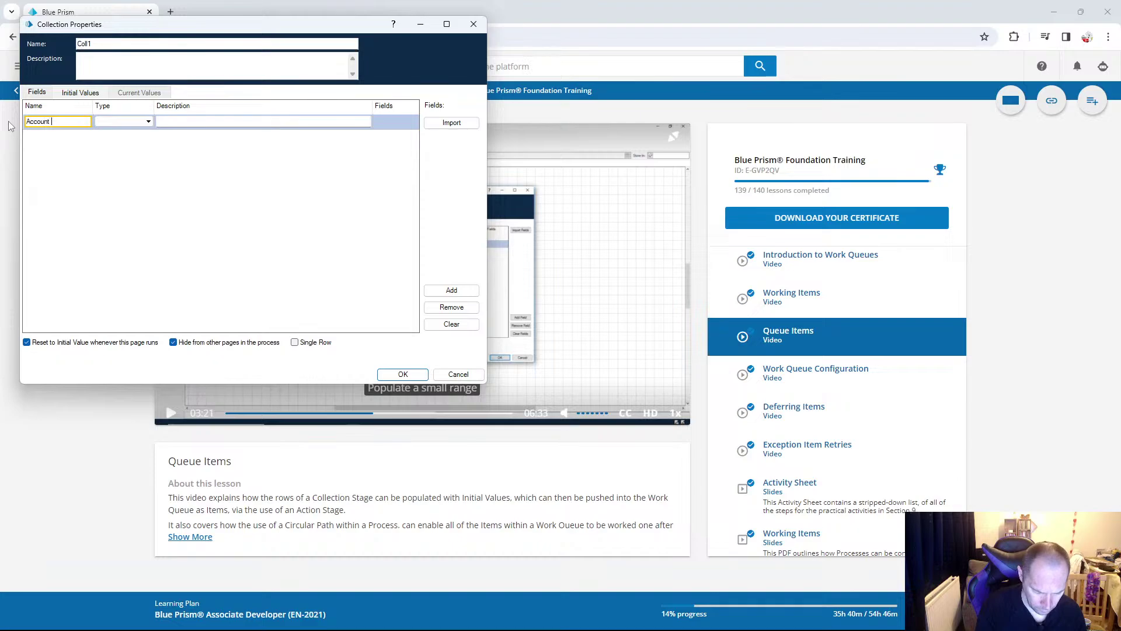
pyautogui.click(148, 122)
pyautogui.click(114, 185)
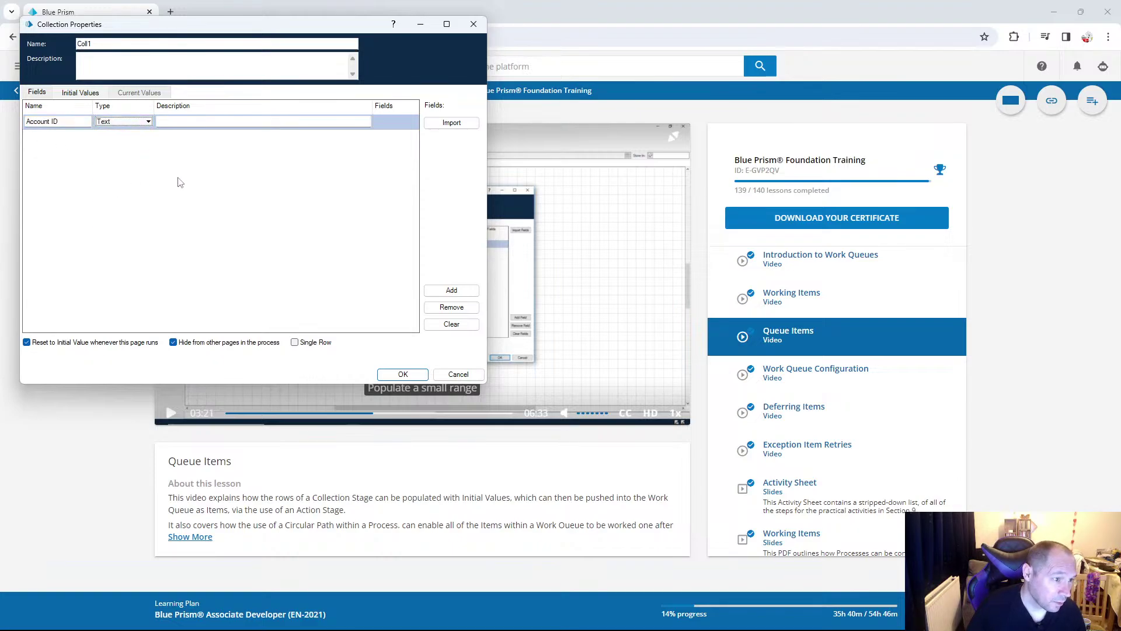
pyautogui.click(451, 289)
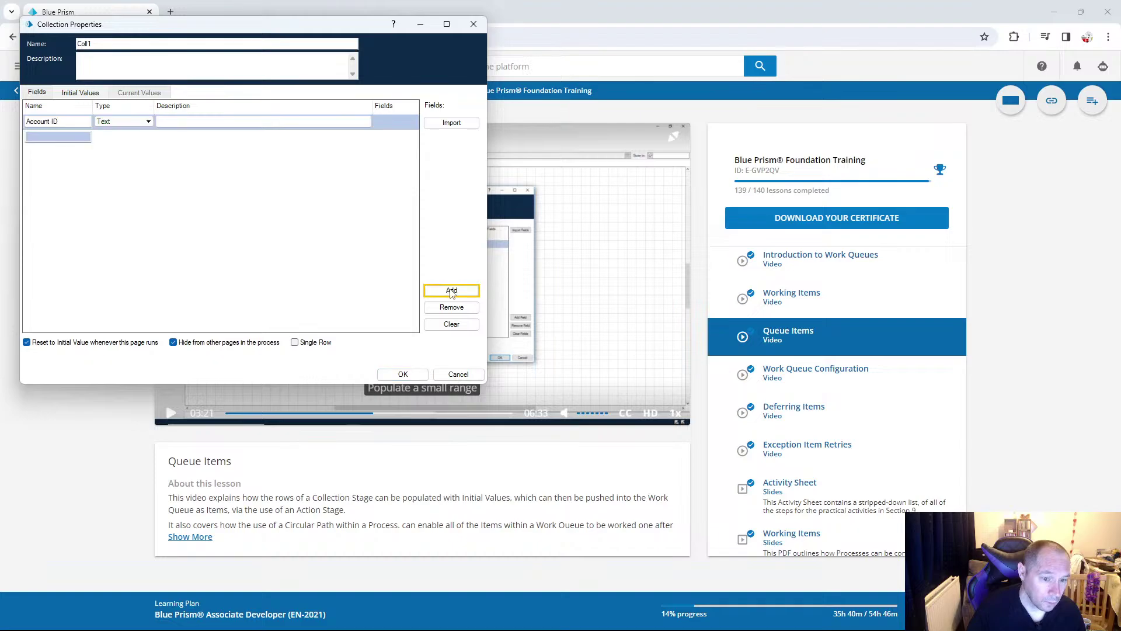
# Replay the Queue Items lesson in full screen in the browser to check the second field's name and type and the initial values.
pyautogui.moveTo(647, 602)
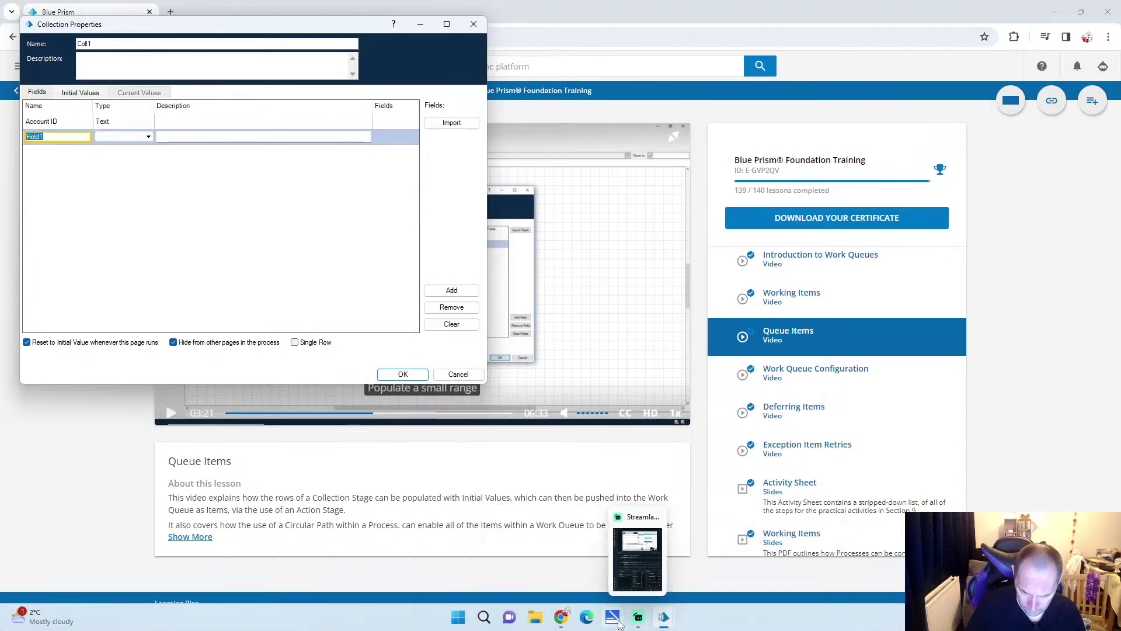
pyautogui.moveTo(560, 617)
pyautogui.click(583, 574)
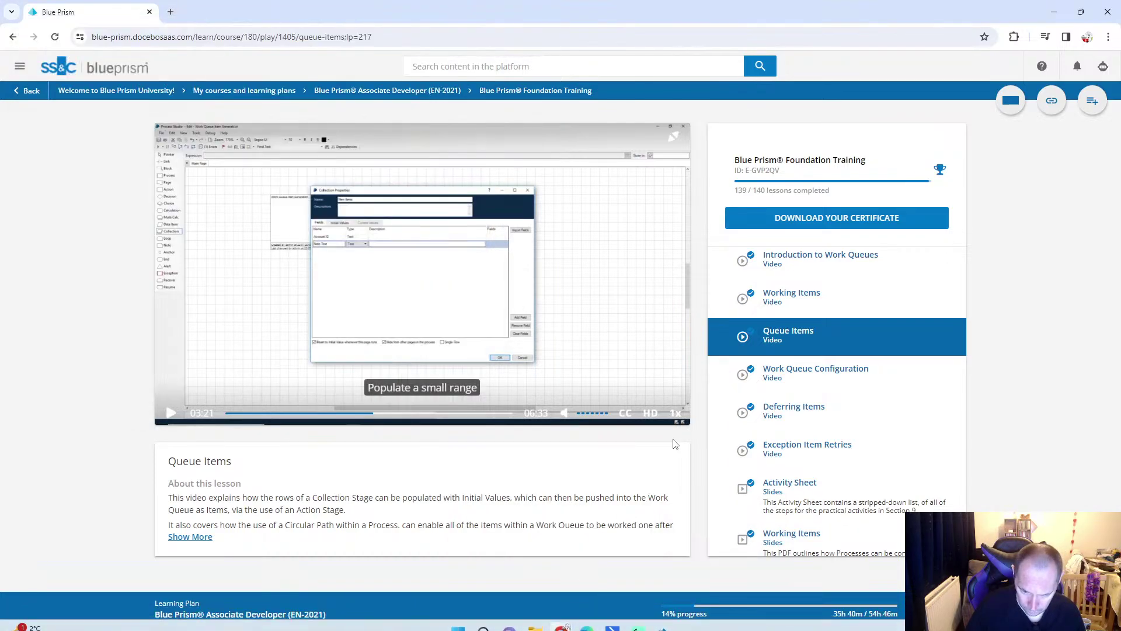
pyautogui.click(673, 137)
pyautogui.click(311, 383)
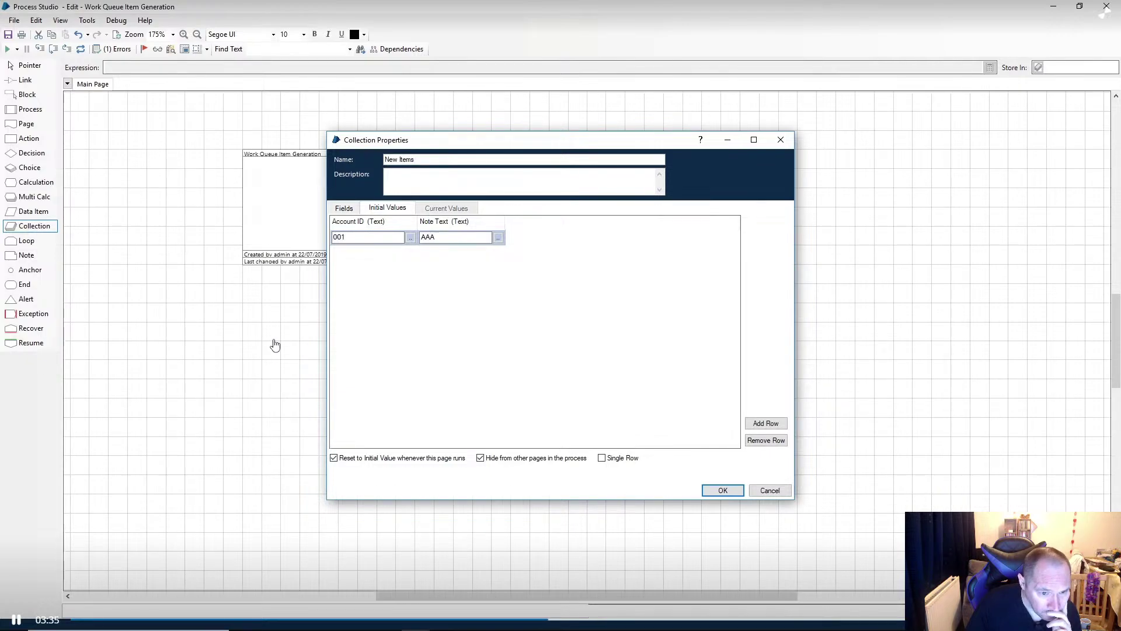
pyautogui.click(274, 344)
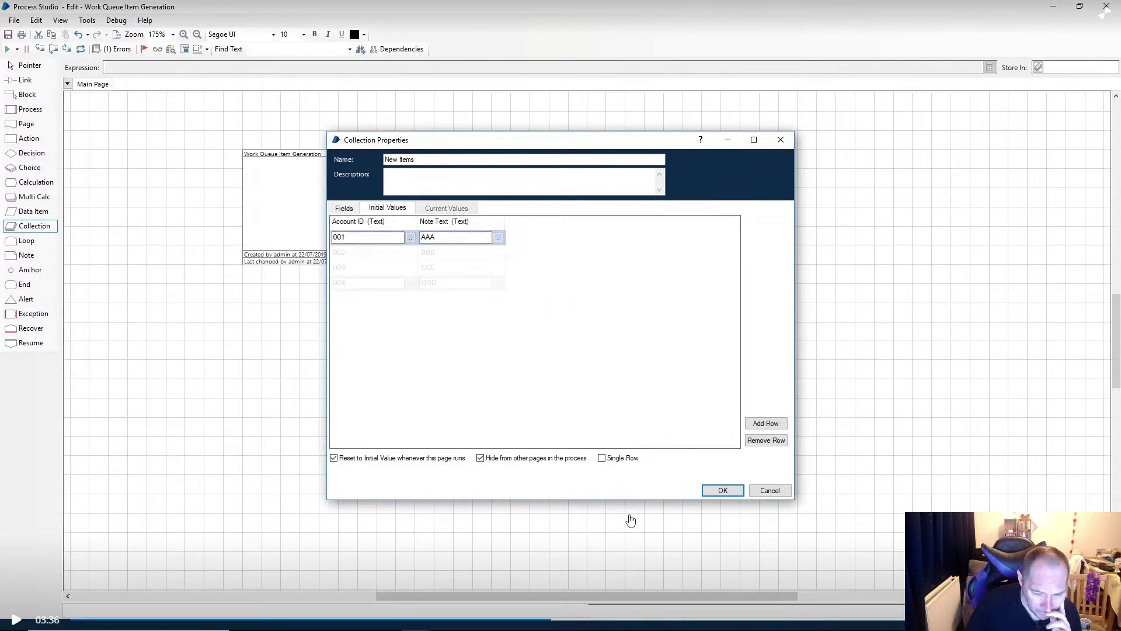
pyautogui.click(511, 618)
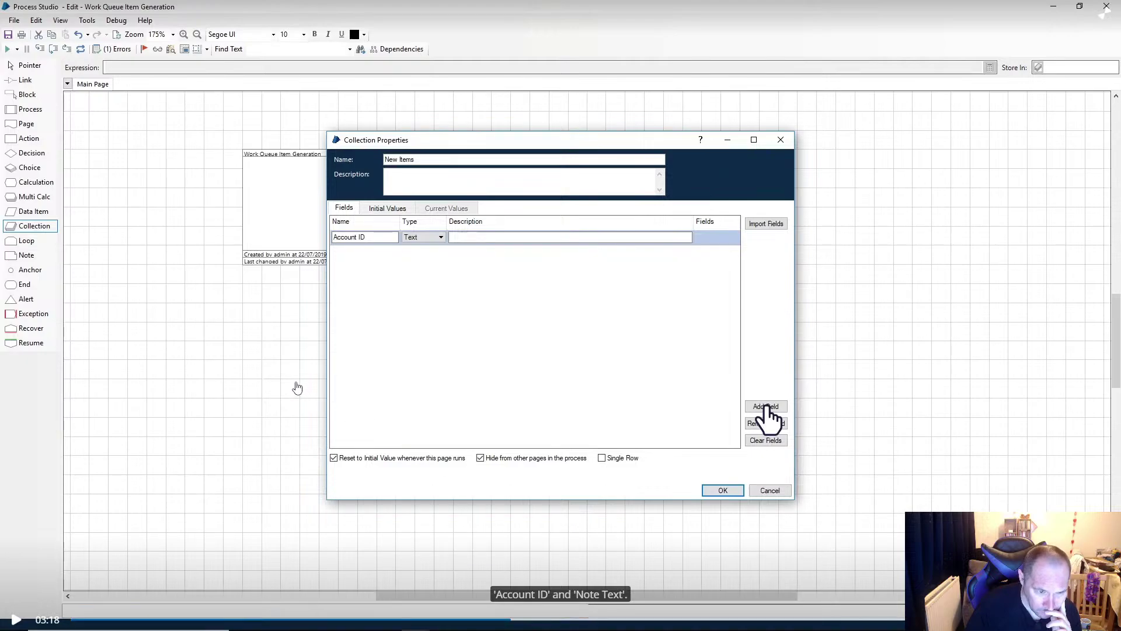
pyautogui.click(296, 387)
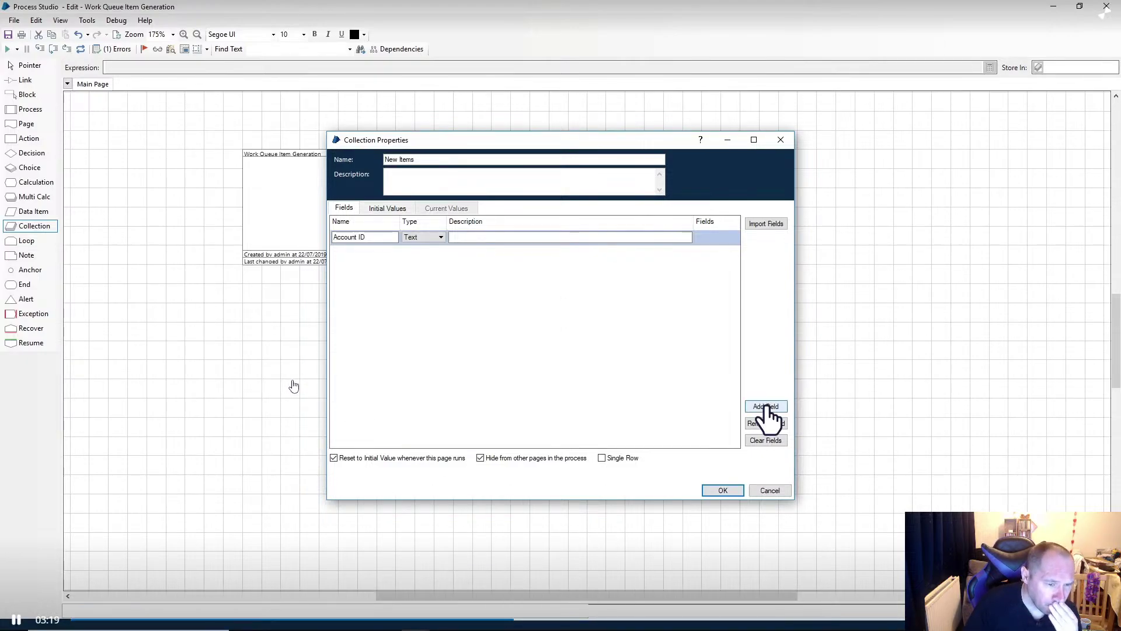
pyautogui.click(294, 386)
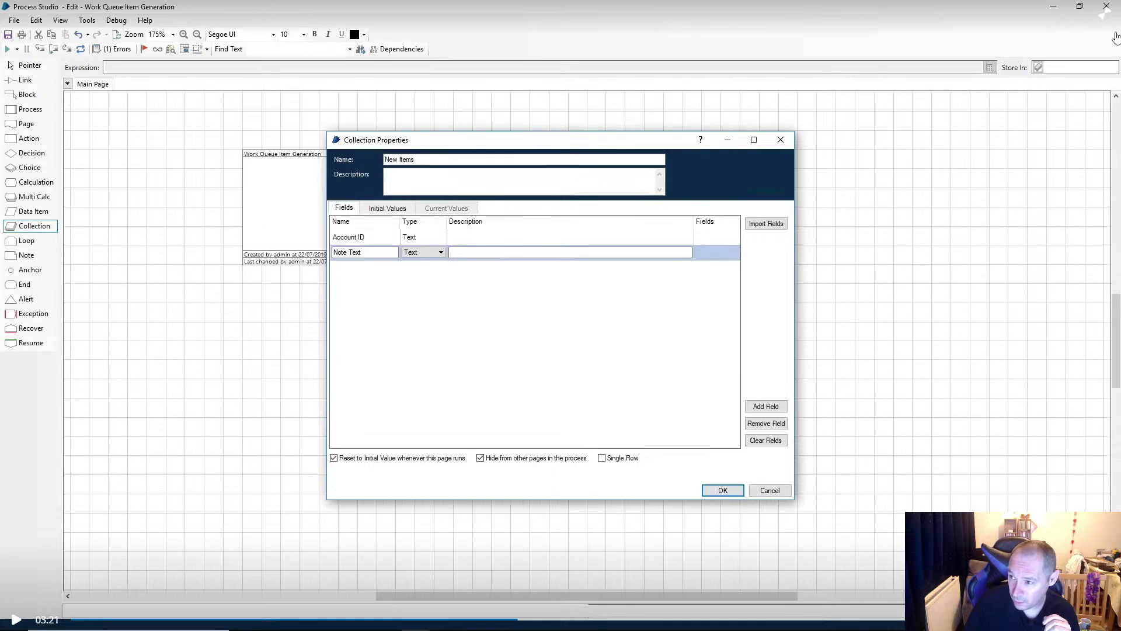
pyautogui.press('Escape')
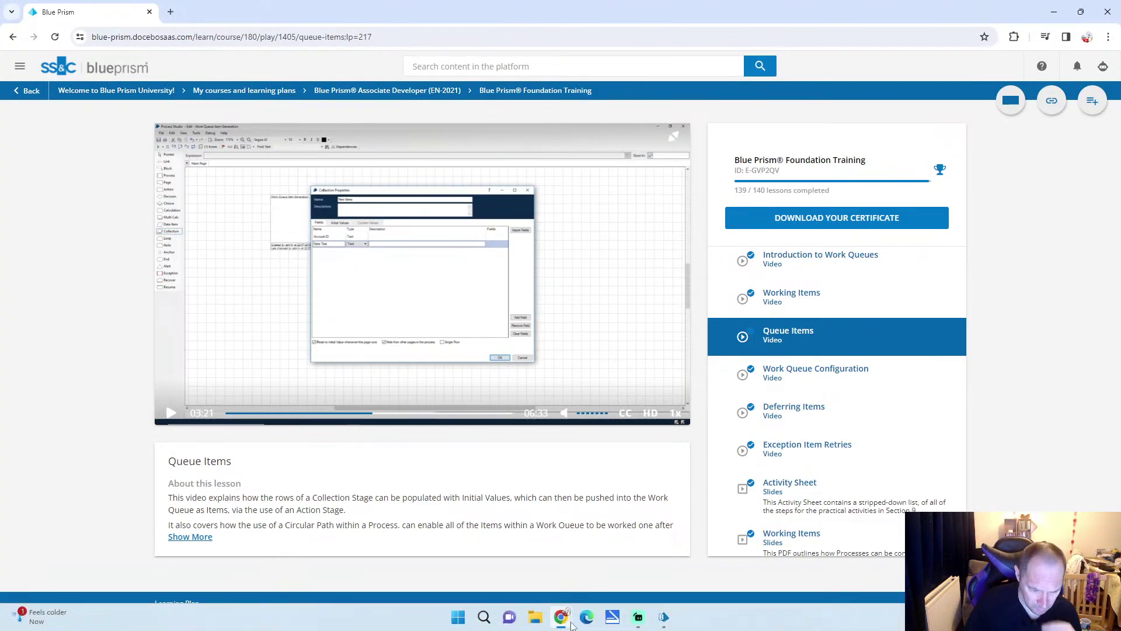
# Back in the Collection Properties window, name the second field "Note Text" and set its type to Text.
pyautogui.moveTo(663, 619)
pyautogui.click(781, 567)
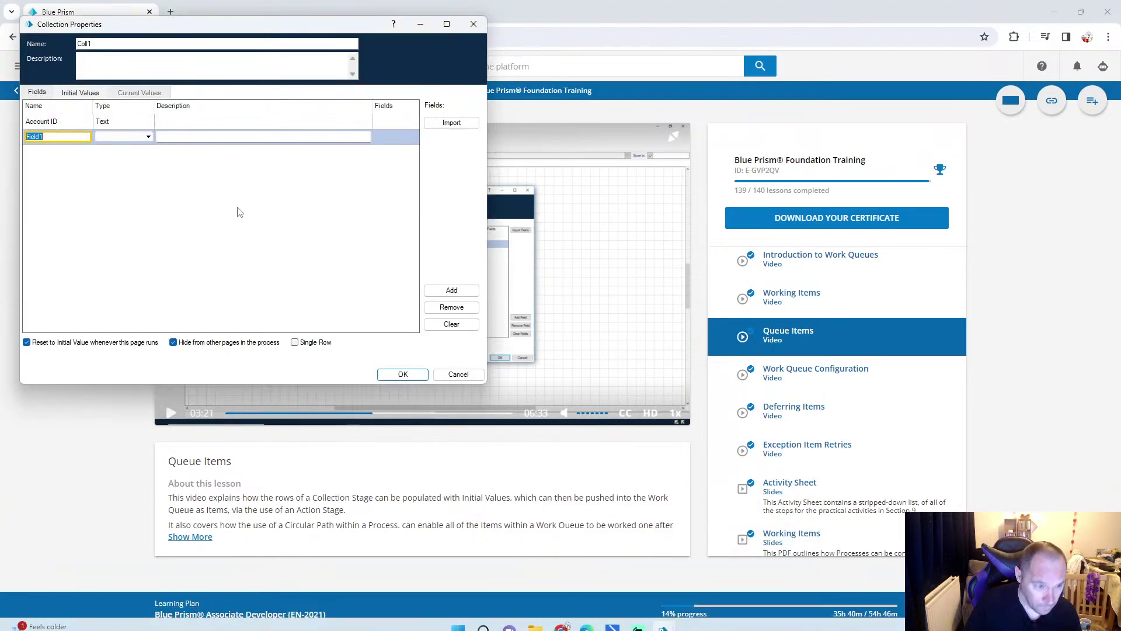
pyautogui.write('Note Text')
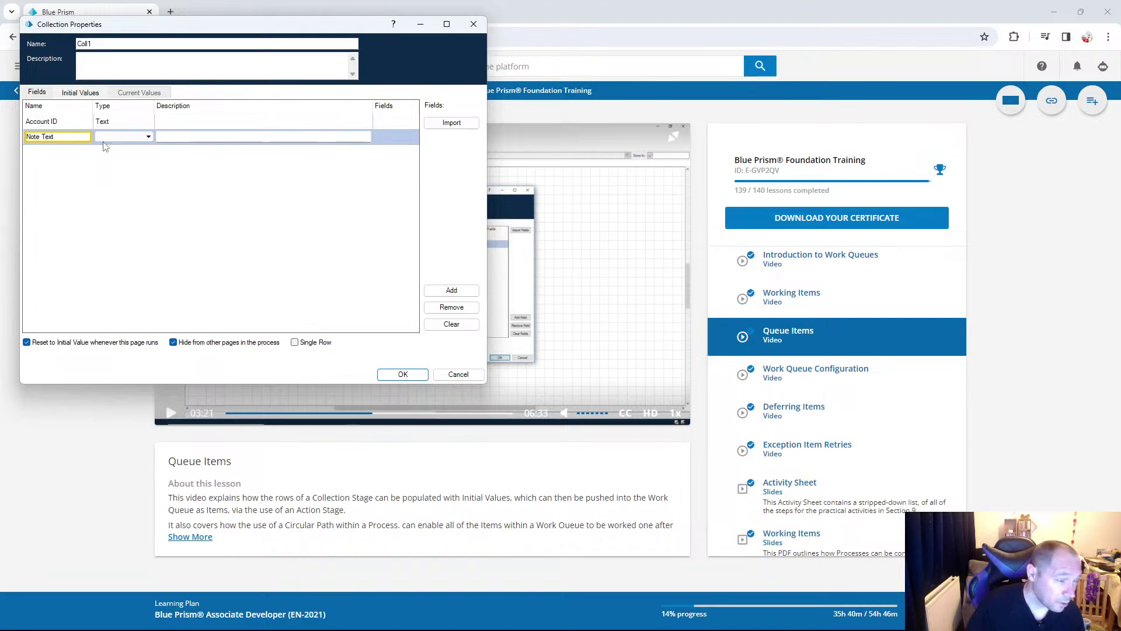
pyautogui.click(120, 138)
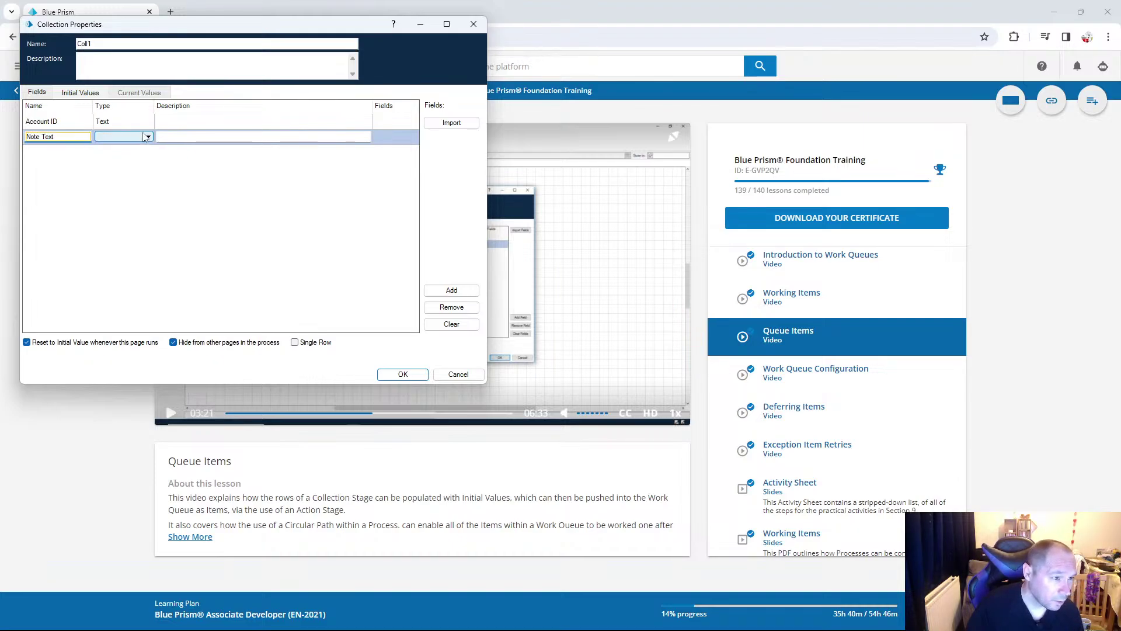
pyautogui.click(121, 201)
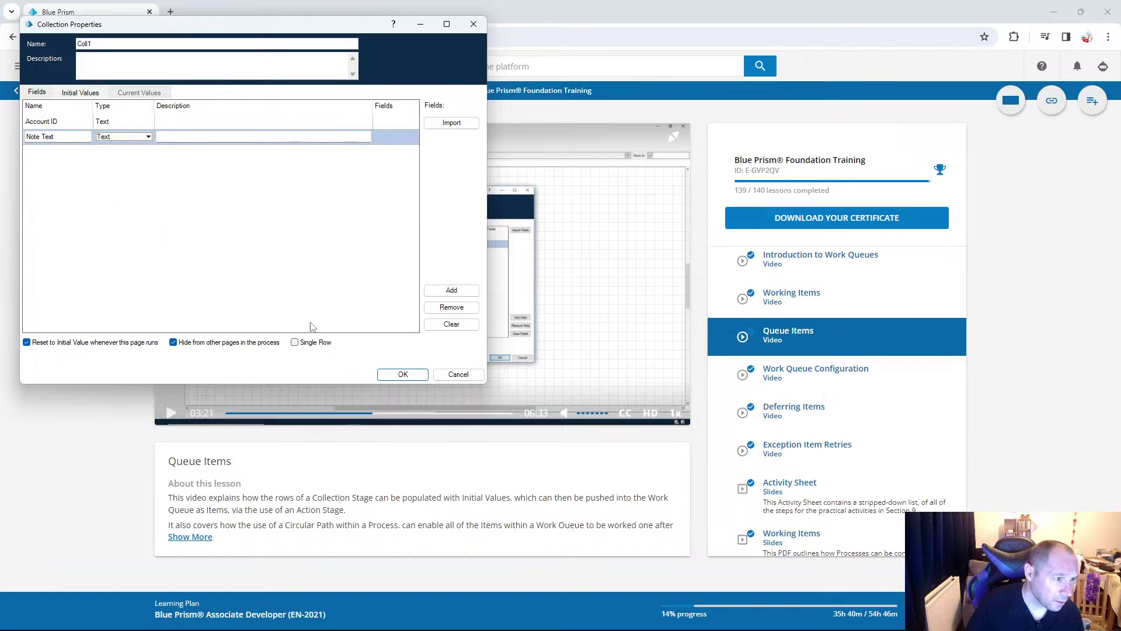
# Create a first row in the collection's initial values, leaving Single Row off, and enter the first account ID in it.
pyautogui.click(80, 92)
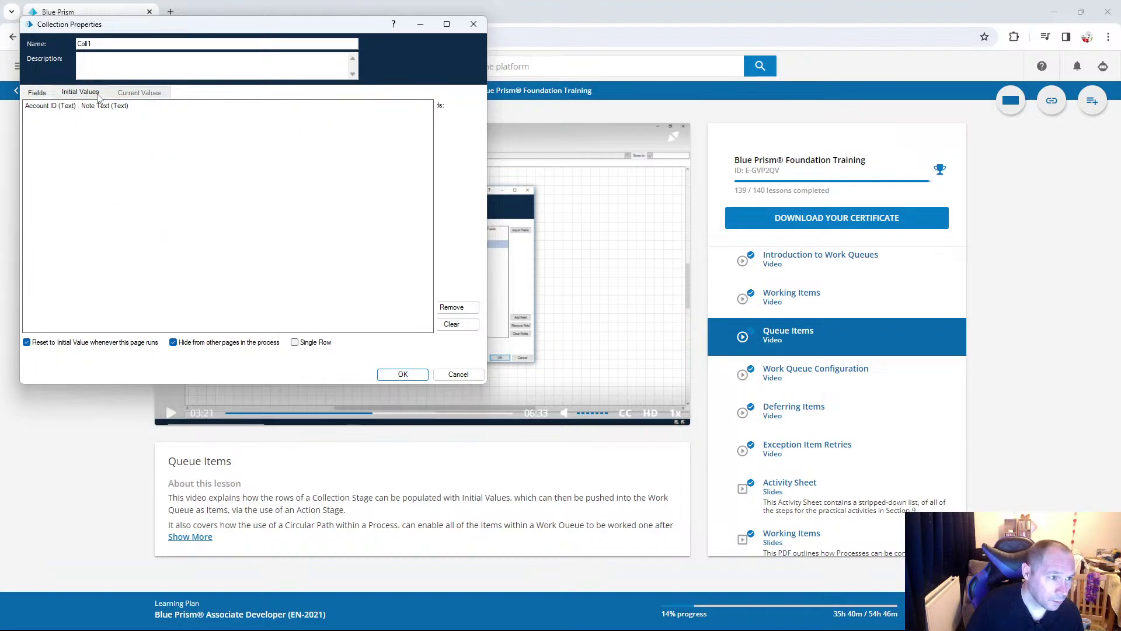
pyautogui.moveTo(203, 24); pyautogui.dragTo(607, 108)
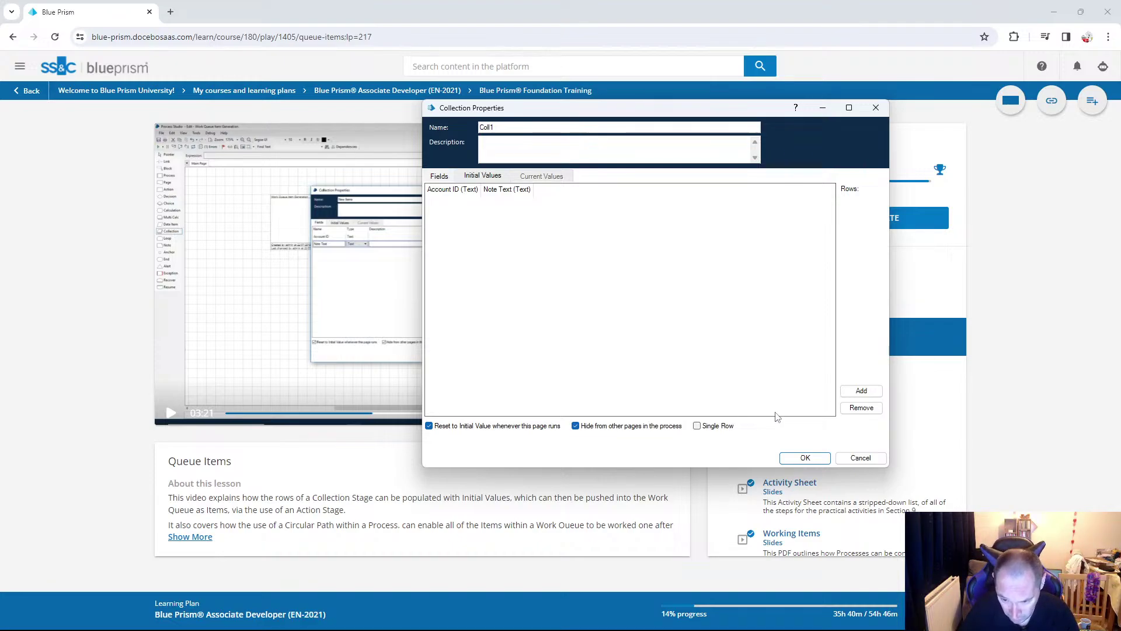
pyautogui.click(697, 426)
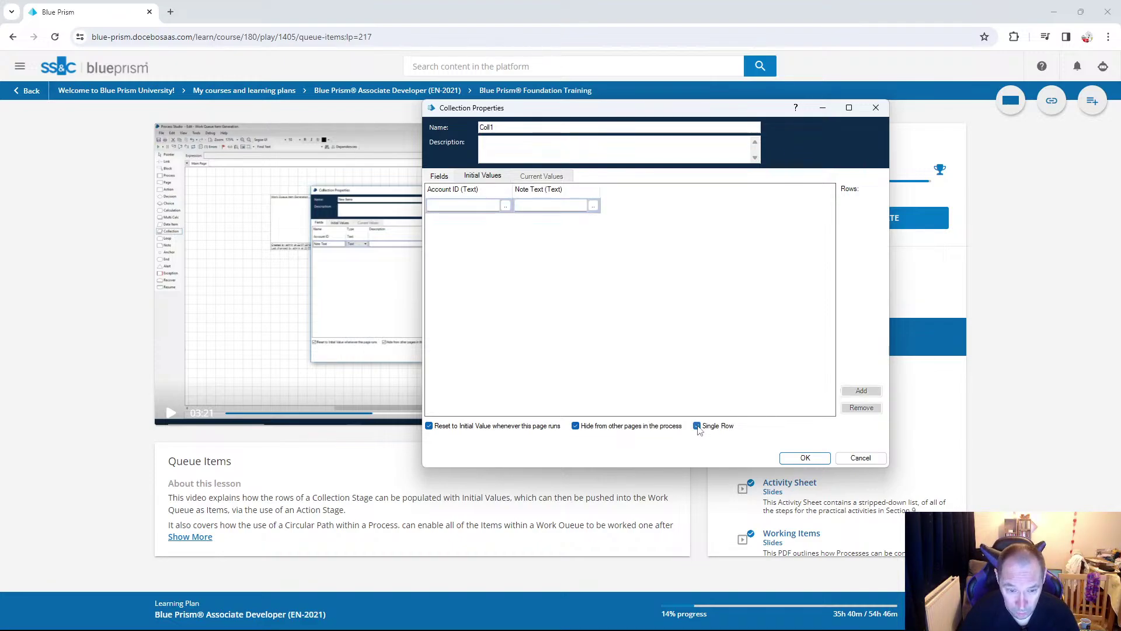
pyautogui.click(698, 426)
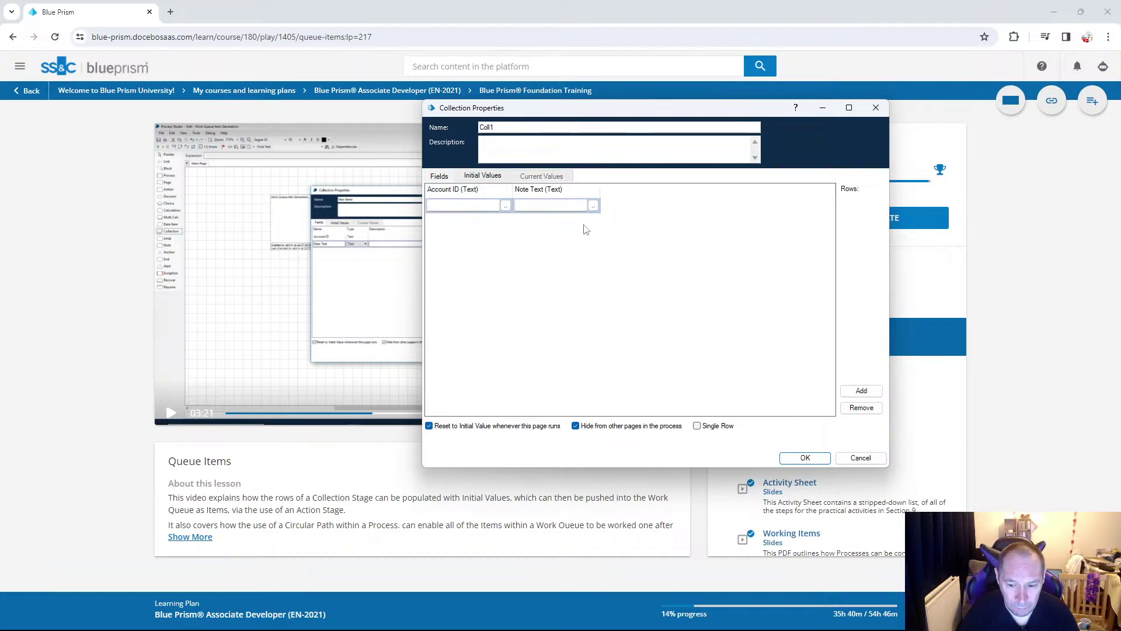
pyautogui.click(445, 178)
pyautogui.click(483, 176)
pyautogui.click(476, 203)
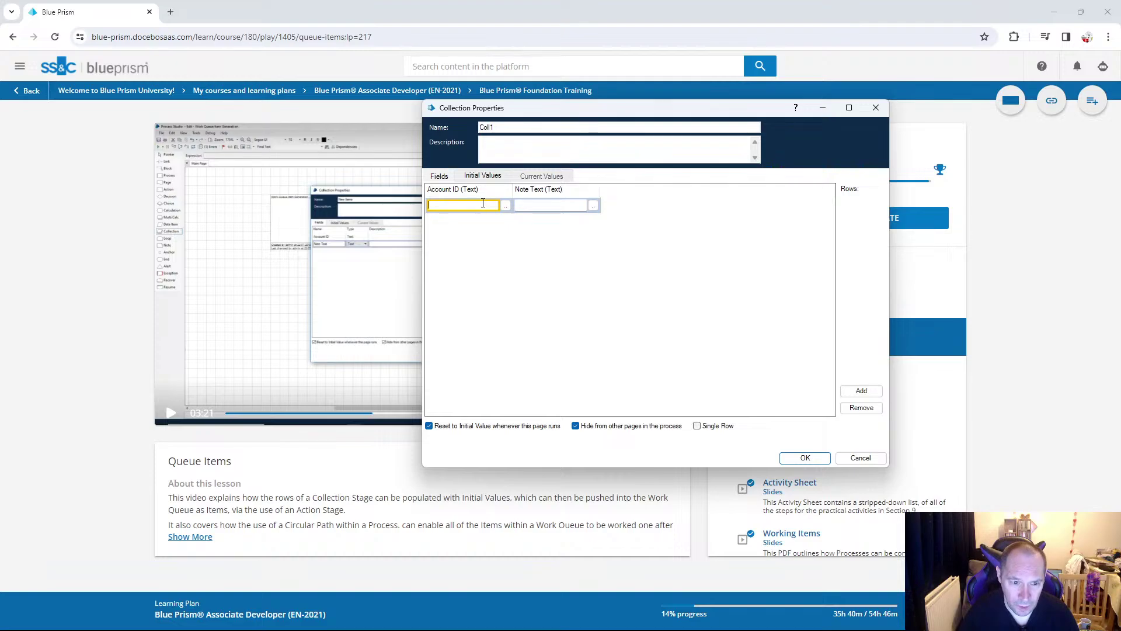
pyautogui.write('001')
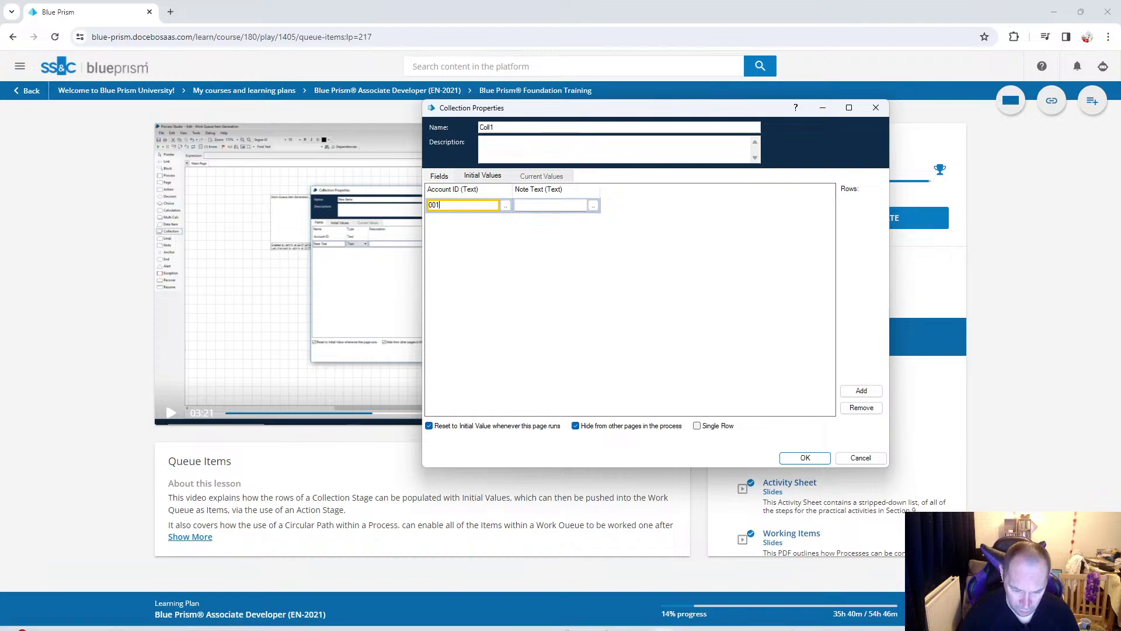
# Watch the browser lesson in full screen up to the finished New Items collection to check its four rows of initial values.
pyautogui.click(639, 619)
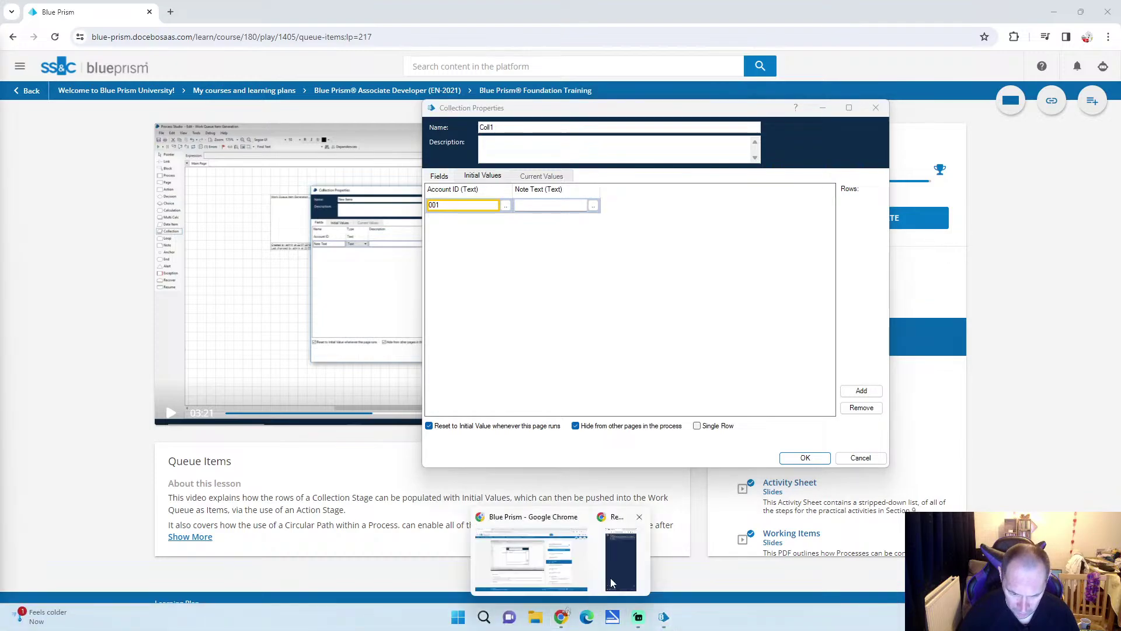
pyautogui.click(543, 560)
pyautogui.press('f')
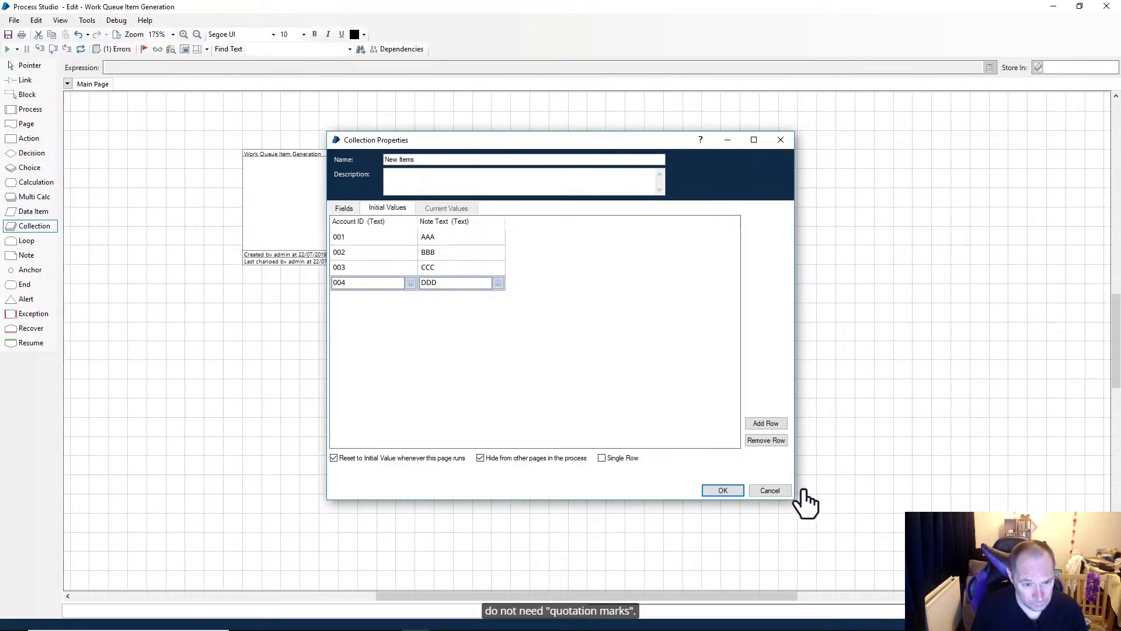
pyautogui.click(723, 490)
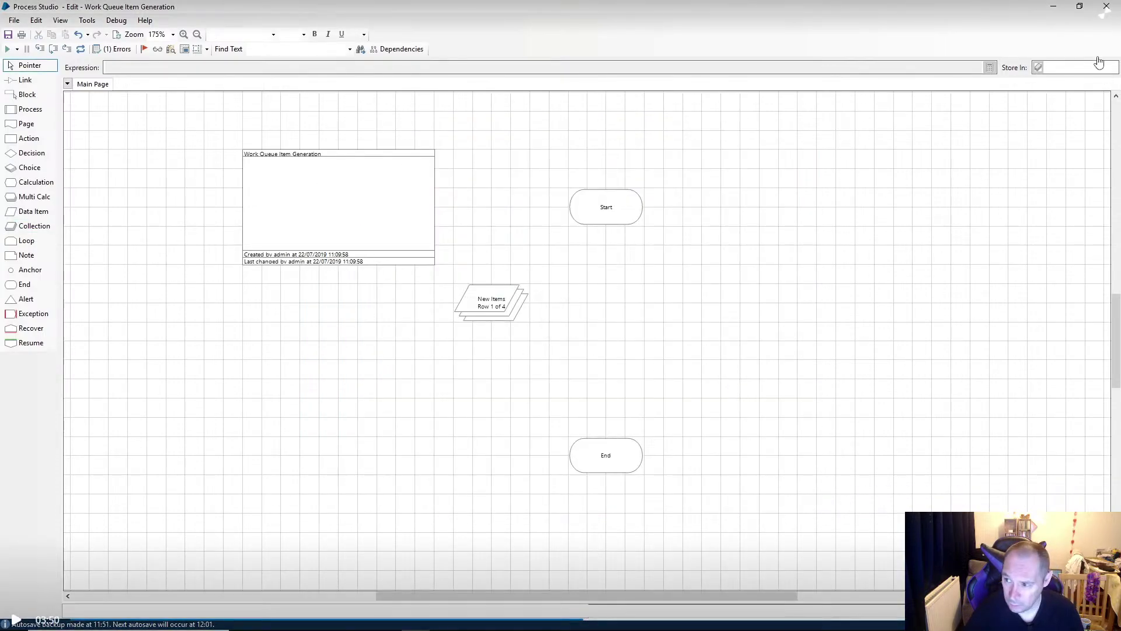
pyautogui.press('Escape')
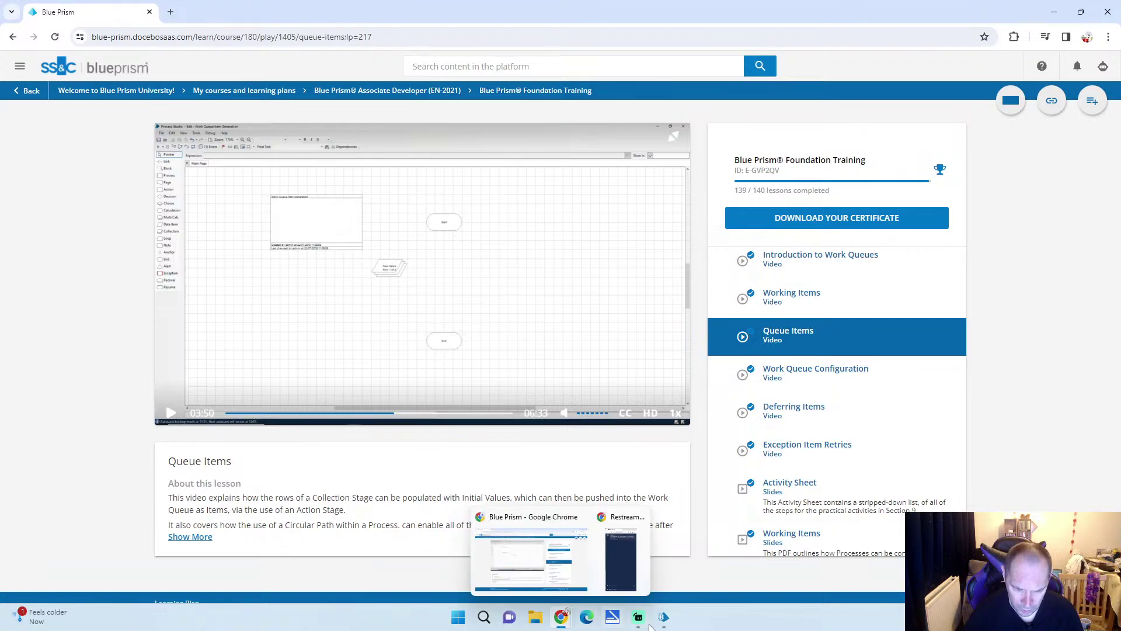
# Back in the Collection Properties window, set the first row's Note Text to AAA and add a second row with the next account ID and BBB.
pyautogui.moveTo(665, 623)
pyautogui.click(776, 555)
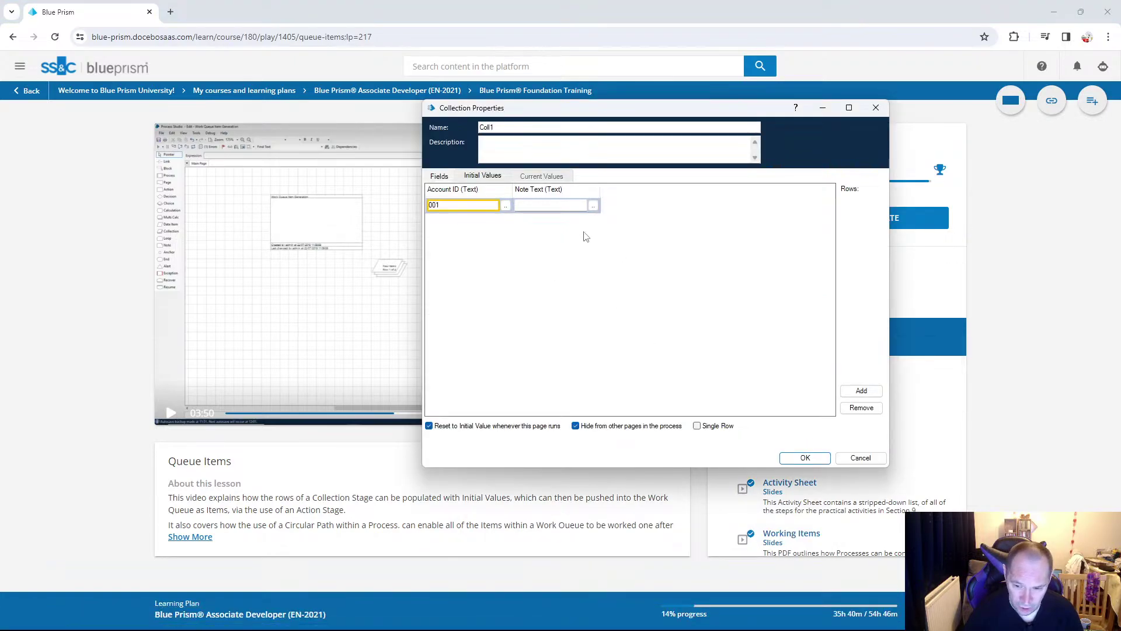
pyautogui.click(534, 206)
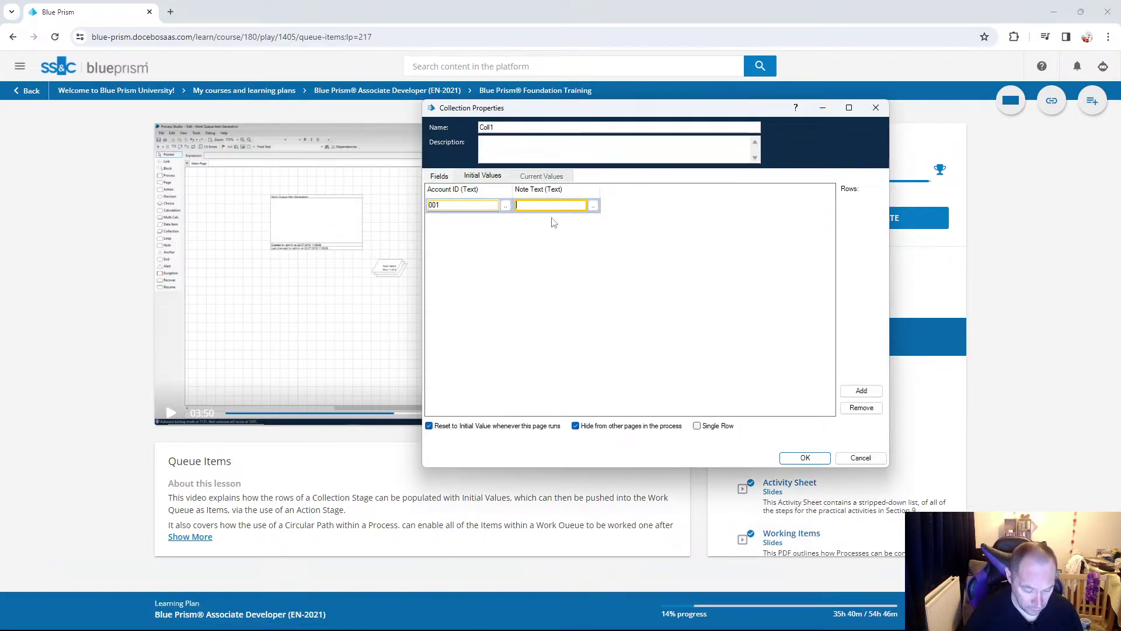
pyautogui.write('AAA')
pyautogui.click(861, 390)
pyautogui.click(470, 221)
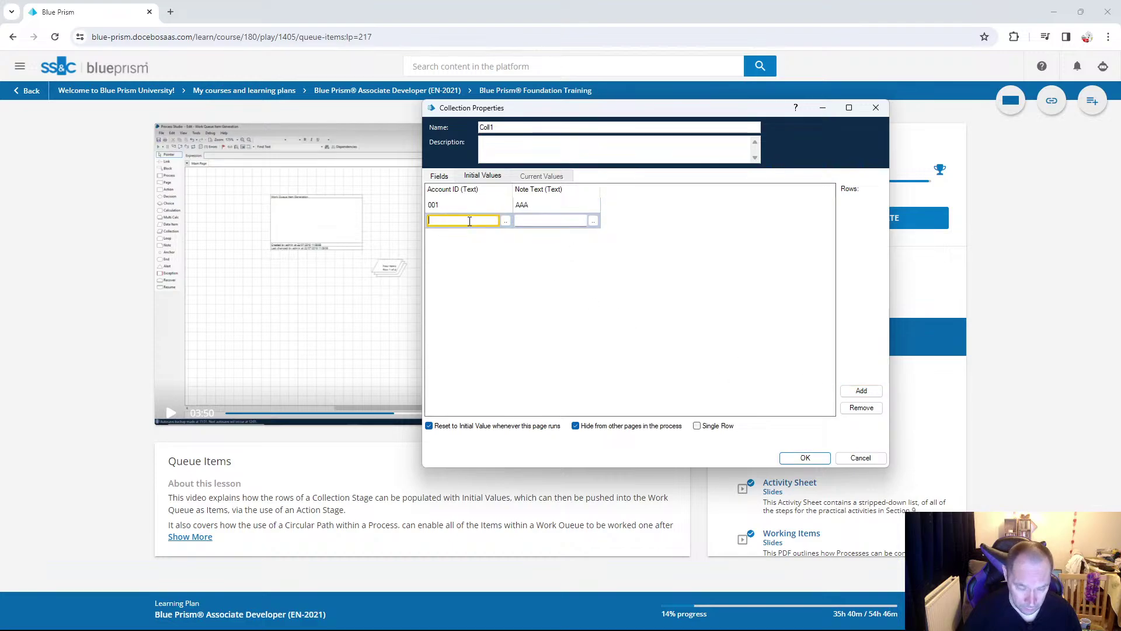
pyautogui.click(531, 221)
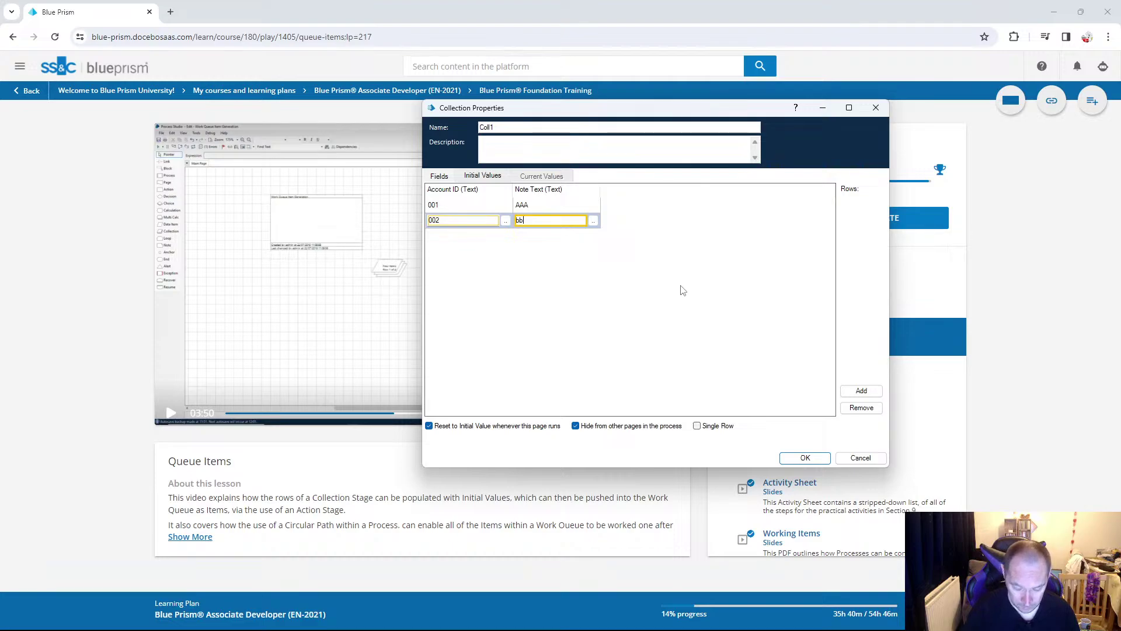
# Add a third and fourth row of initial values with the next sequential account IDs and the Note Text values CCC and DDD.
pyautogui.click(860, 390)
pyautogui.click(476, 234)
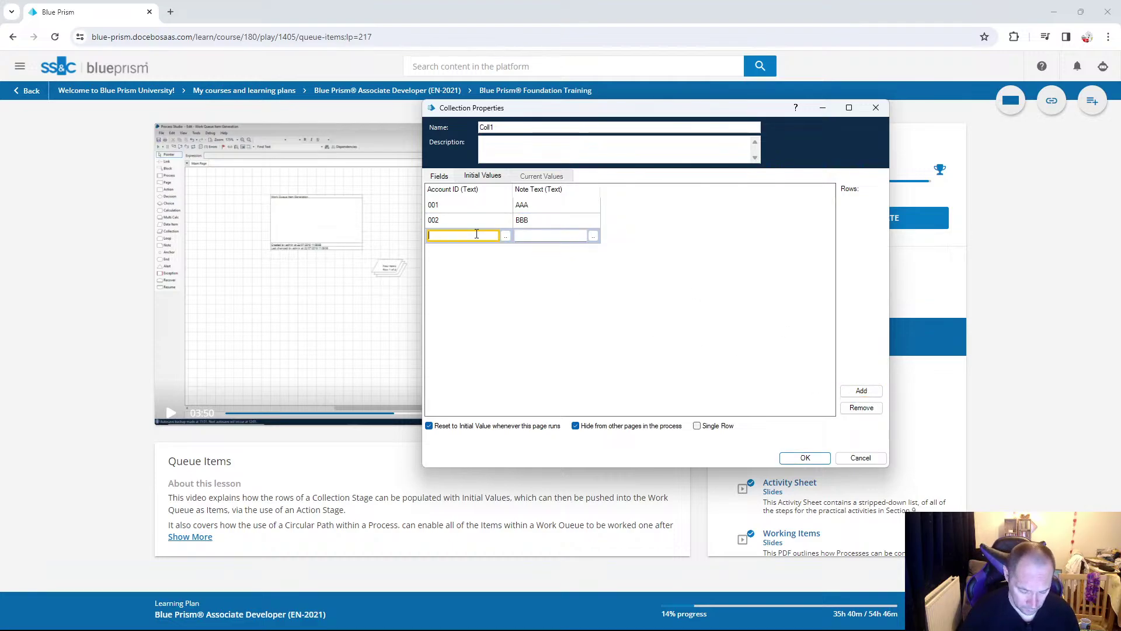
pyautogui.write('003')
pyautogui.click(550, 234)
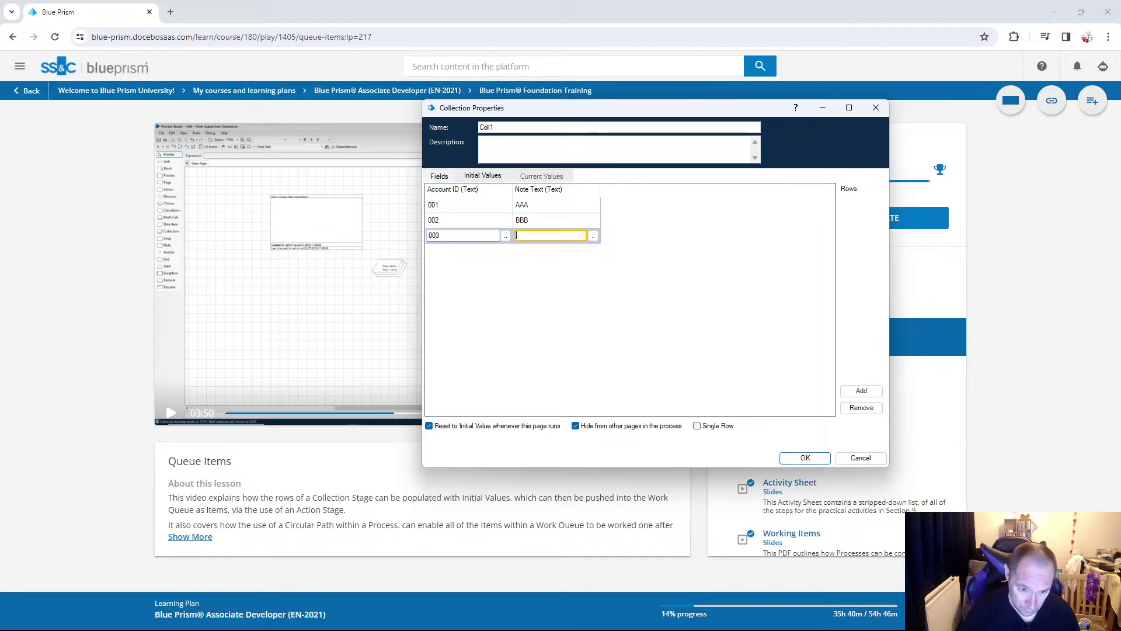
pyautogui.click(861, 390)
pyautogui.click(449, 249)
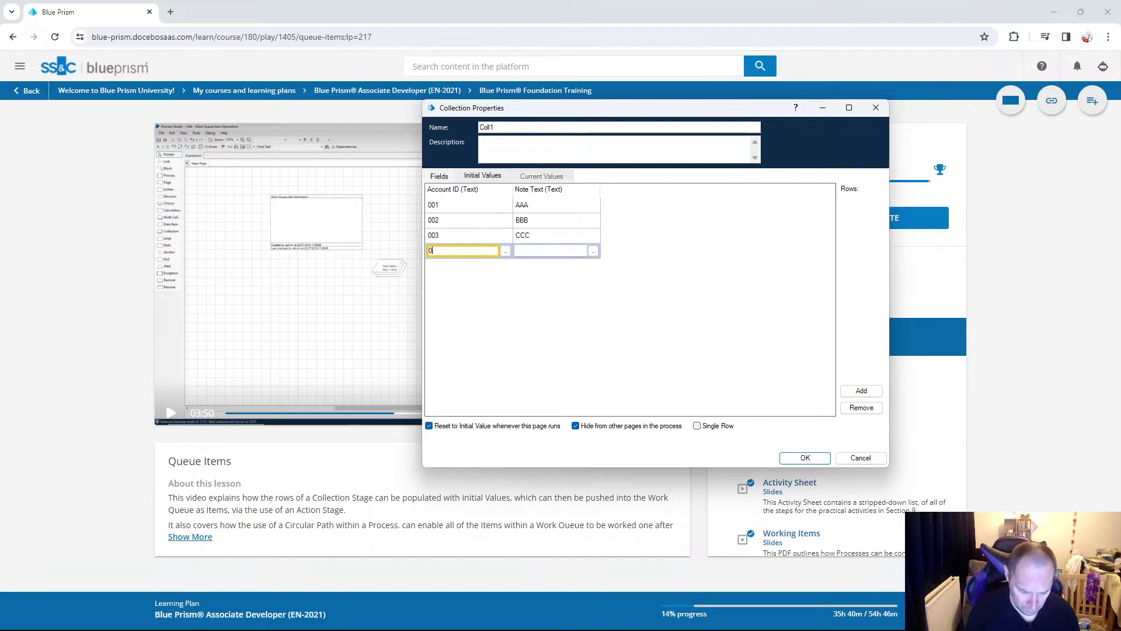
pyautogui.click(551, 250)
pyautogui.write('DDD')
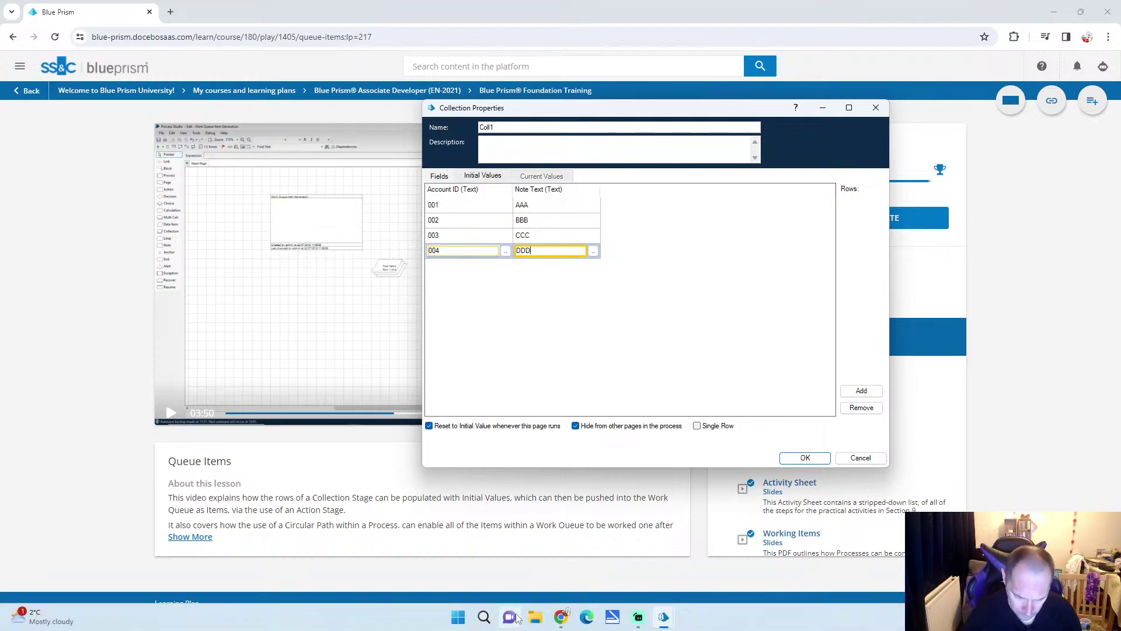
# Confirm the four rows of initial values and close the collection's properties.
pyautogui.moveTo(561, 617)
pyautogui.click(608, 581)
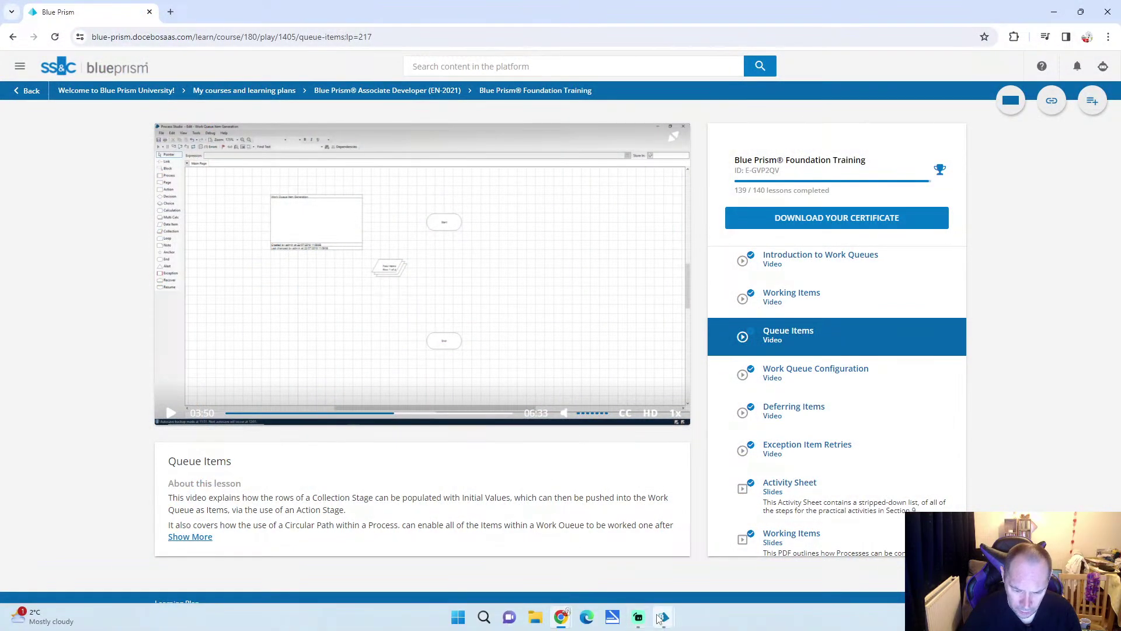
pyautogui.moveTo(663, 613)
pyautogui.click(829, 555)
pyautogui.click(793, 455)
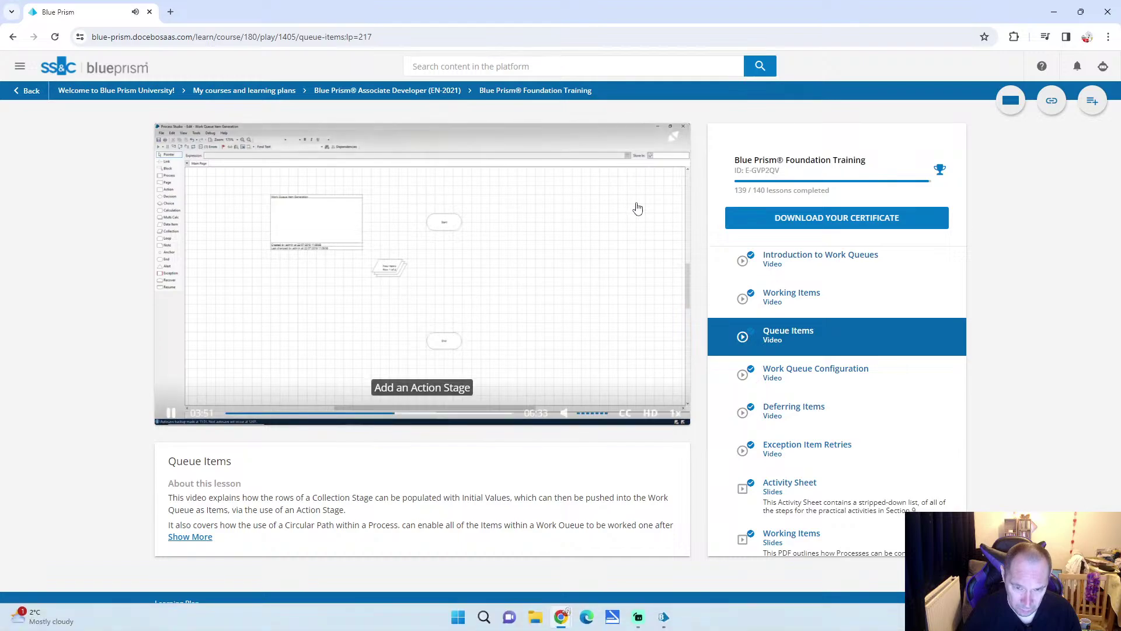
# Watch the browser lesson in full screen up to where an Action stage is picked for the process.
pyautogui.doubleClick(592, 186)
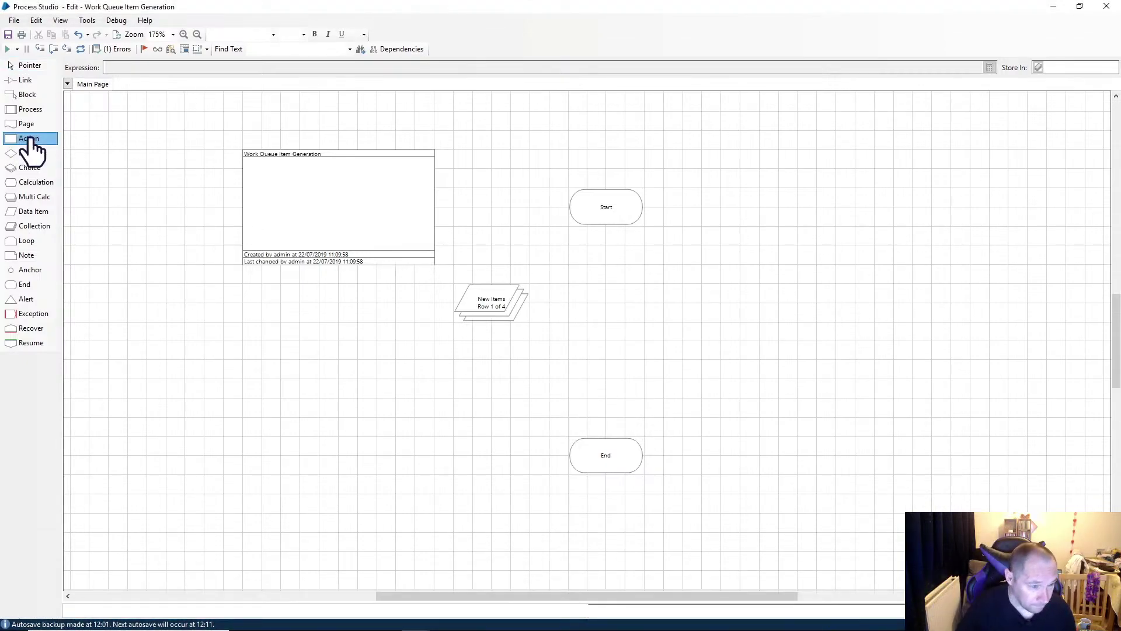
pyautogui.click(881, 257)
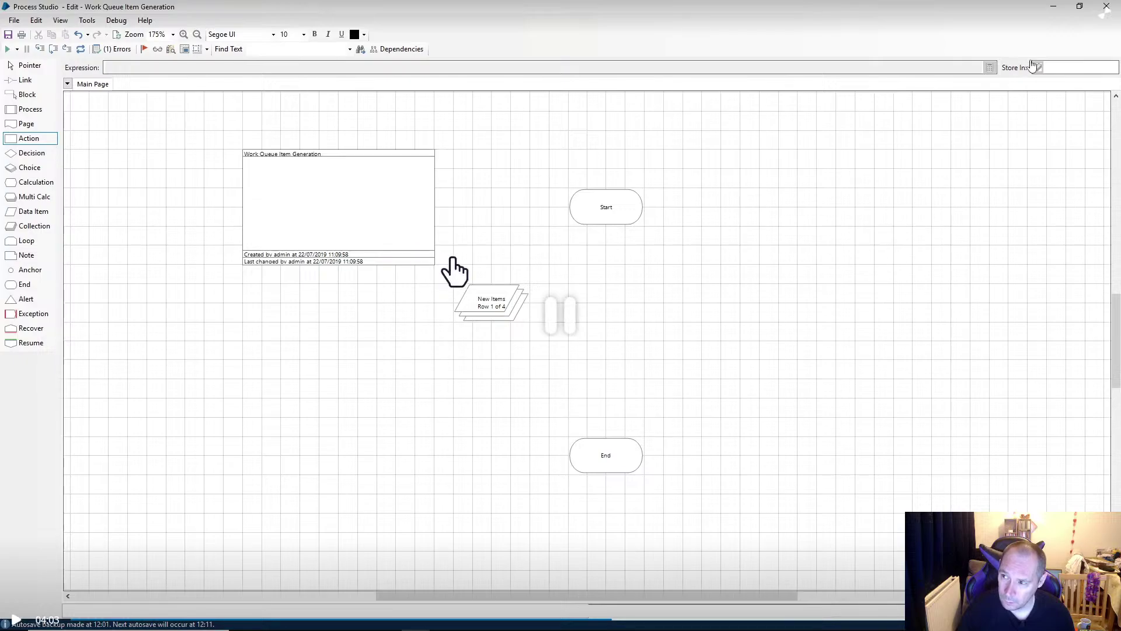
pyautogui.click(1103, 21)
# Back in Process Studio, move the collection below the process information box and place an Action stage between Start and End.
pyautogui.moveTo(644, 625)
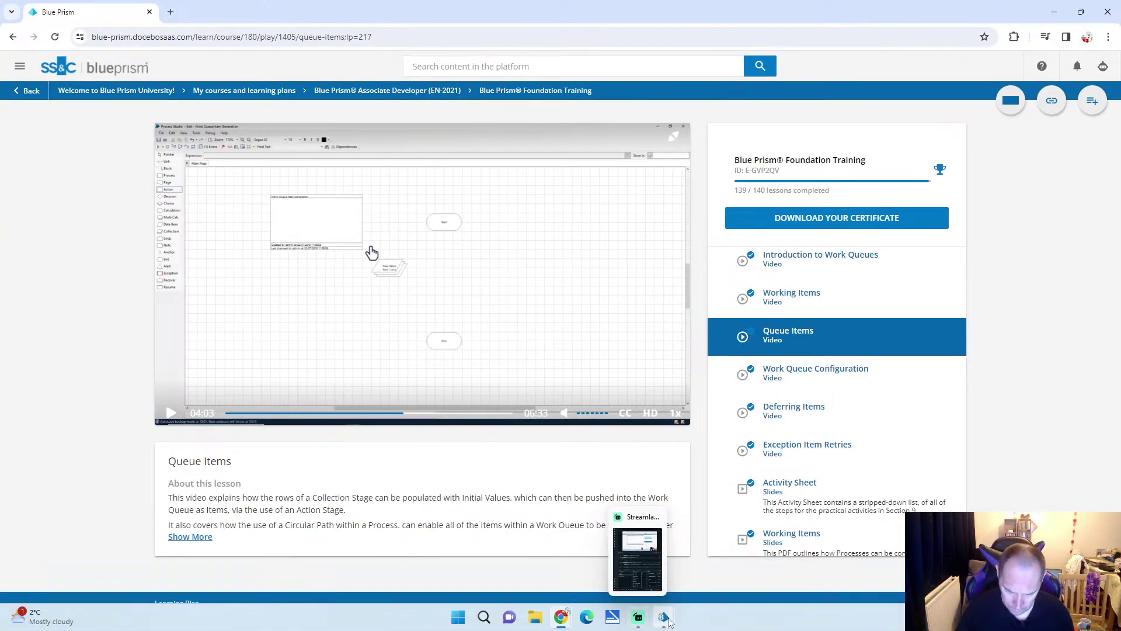
pyautogui.click(724, 555)
pyautogui.moveTo(589, 335); pyautogui.dragTo(434, 343)
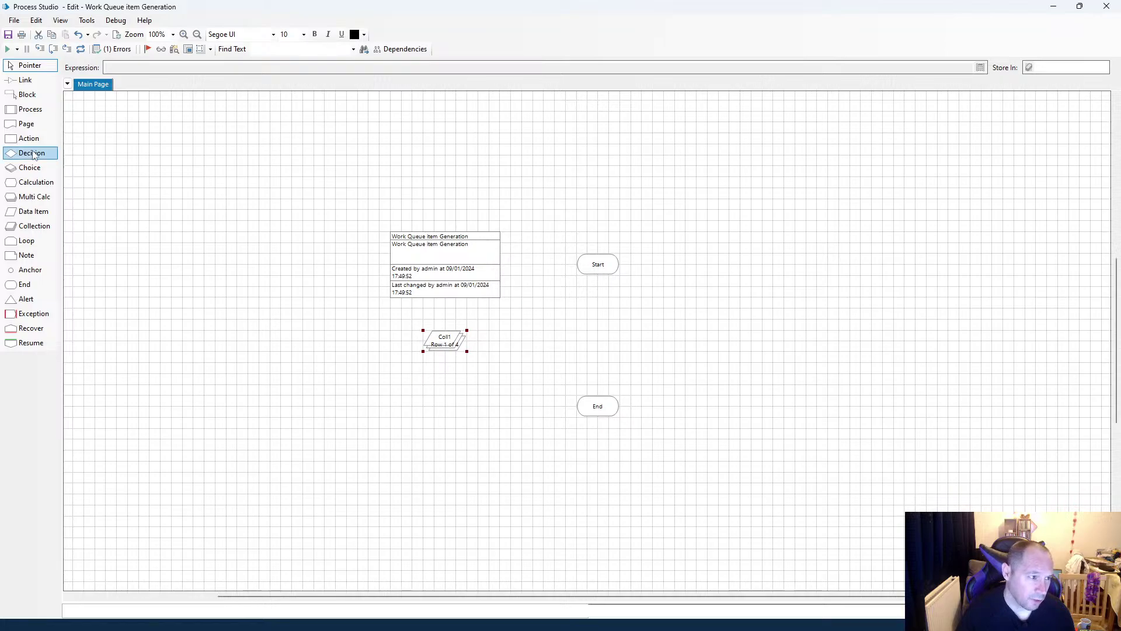
pyautogui.moveTo(28, 139); pyautogui.dragTo(600, 324)
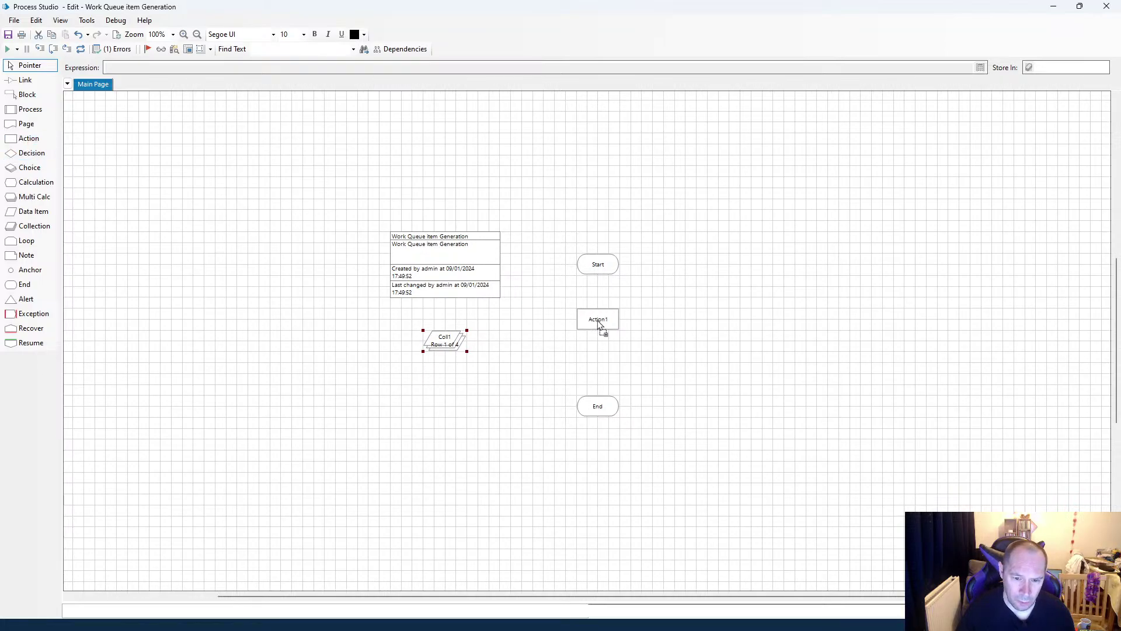
# Set the new Action stage to the Work Queues business object with the Add To Queue action.
pyautogui.doubleClick(610, 326)
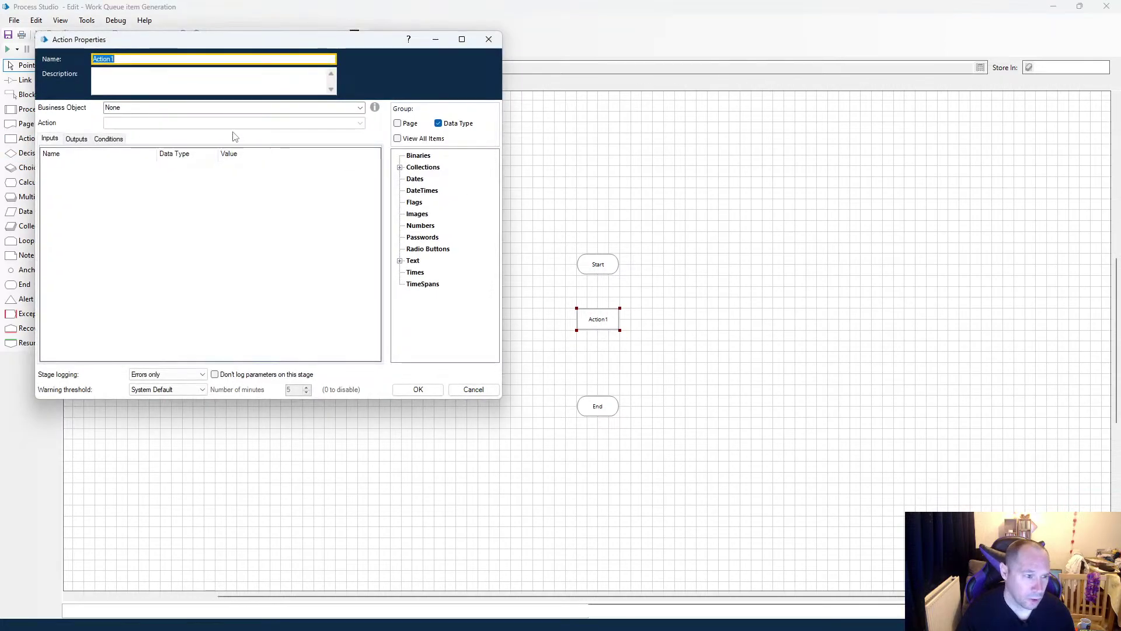
pyautogui.click(360, 107)
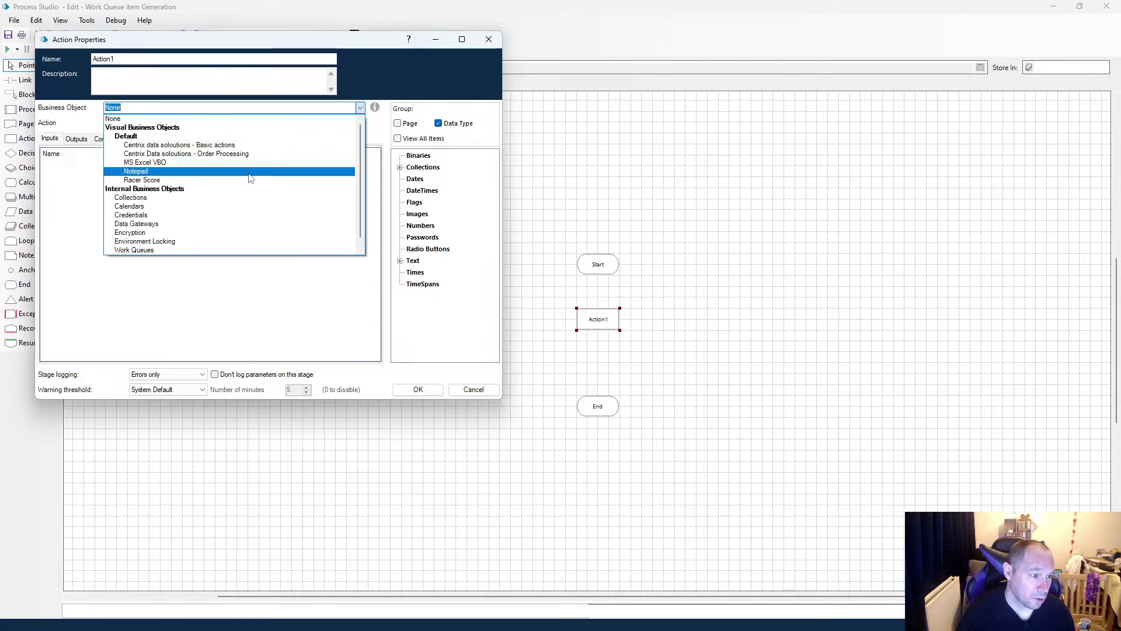
pyautogui.click(225, 250)
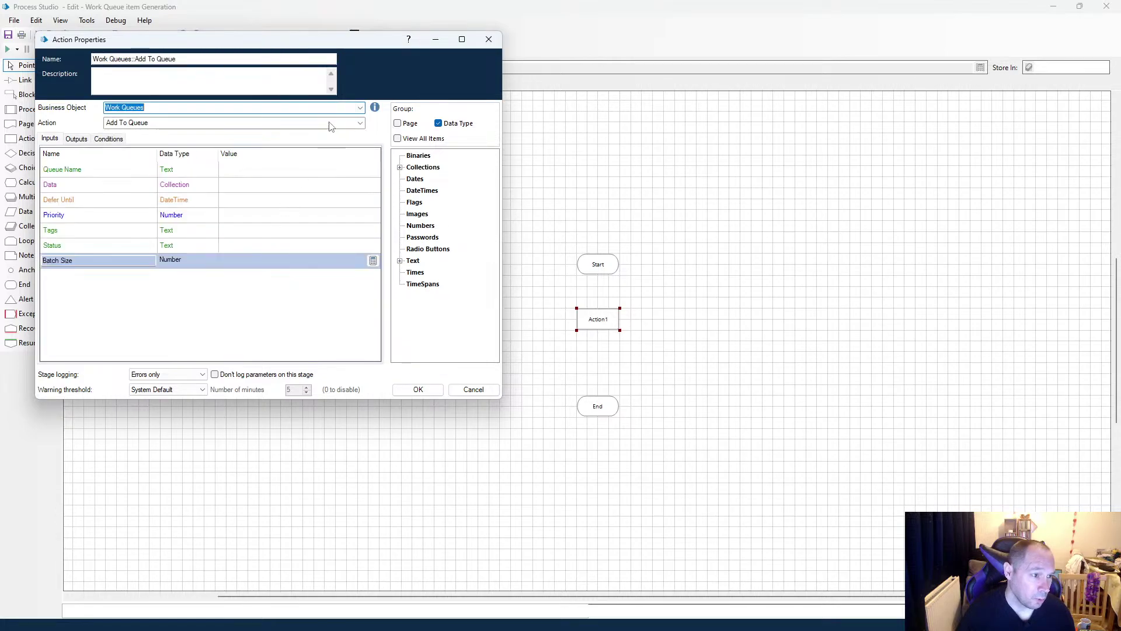
pyautogui.moveTo(344, 42); pyautogui.dragTo(578, 75)
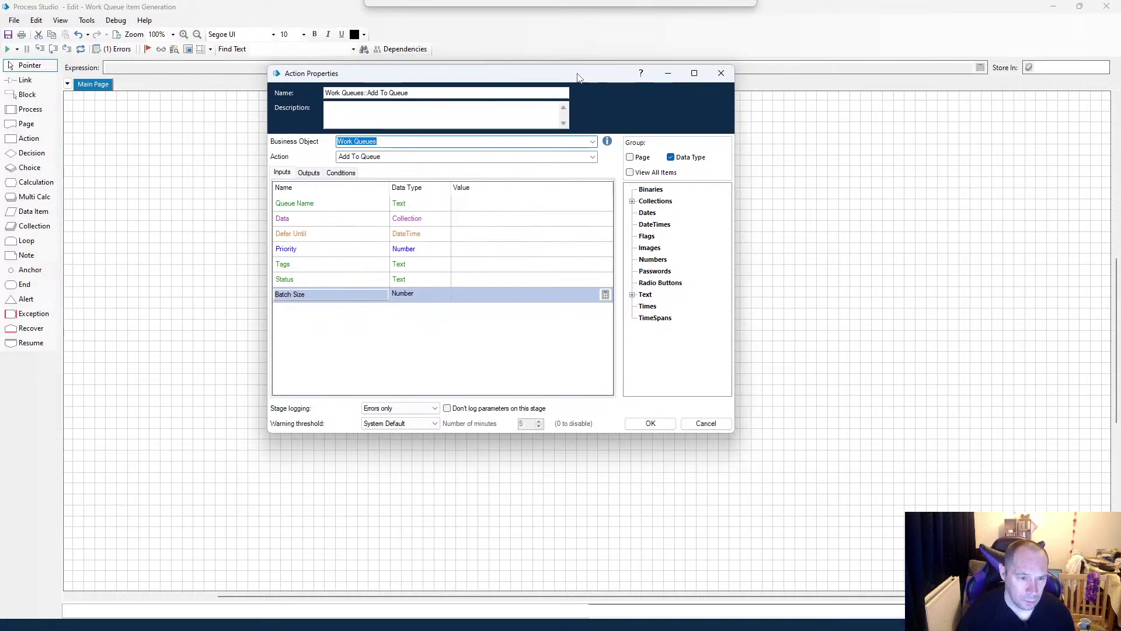
# Examine the action's inputs and outputs, and expand the Text and Collections groups of available data items.
pyautogui.click(281, 177)
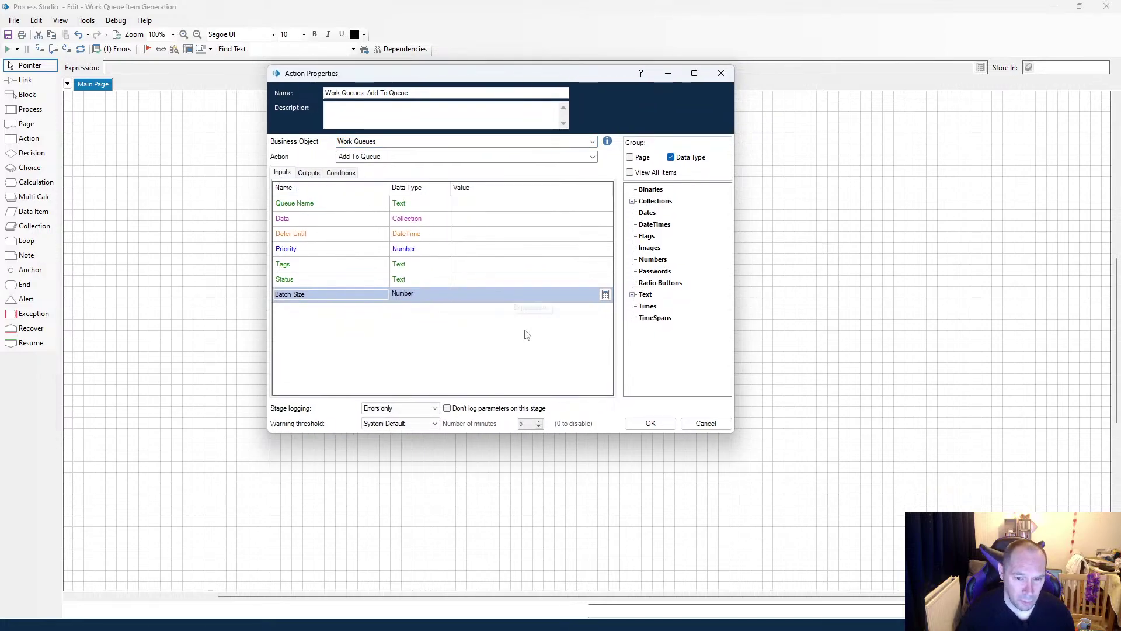
pyautogui.click(633, 295)
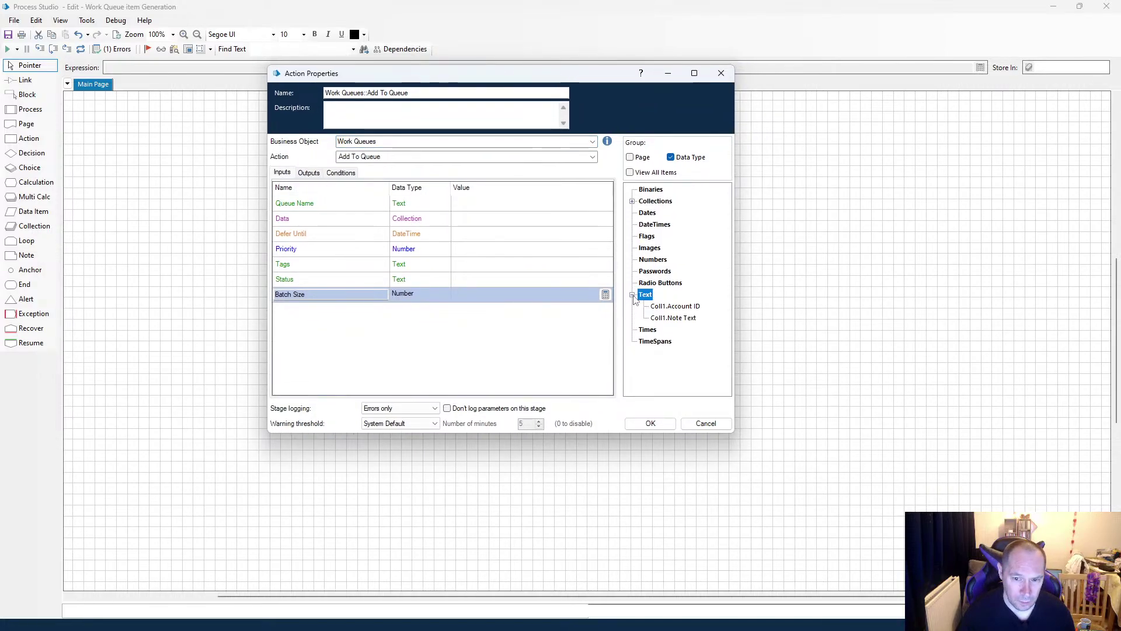
pyautogui.click(633, 202)
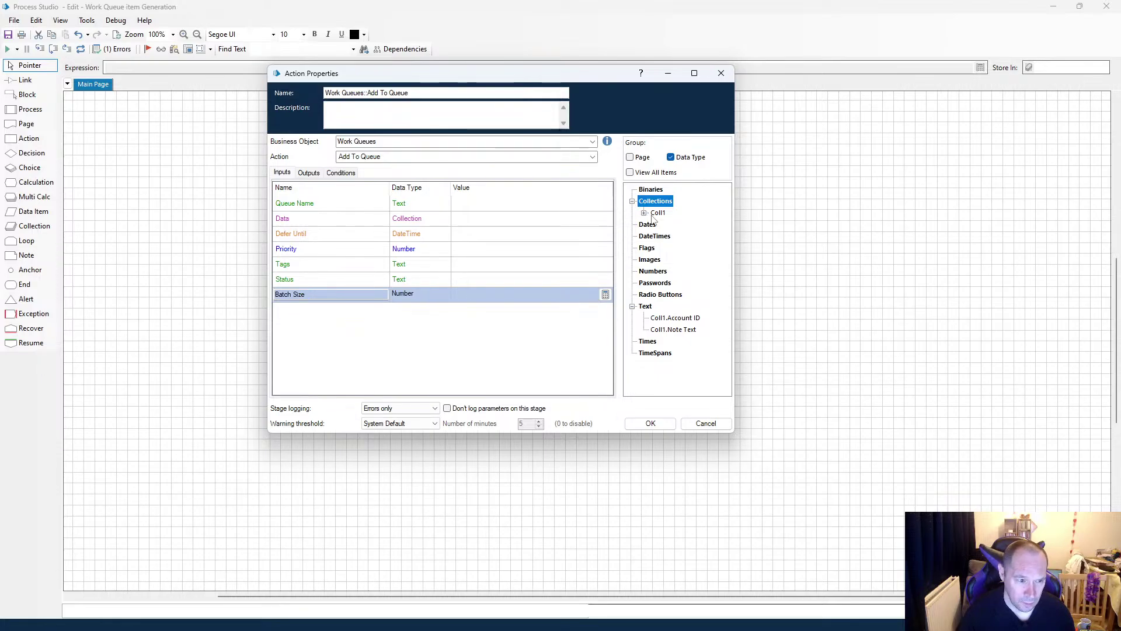
pyautogui.click(310, 173)
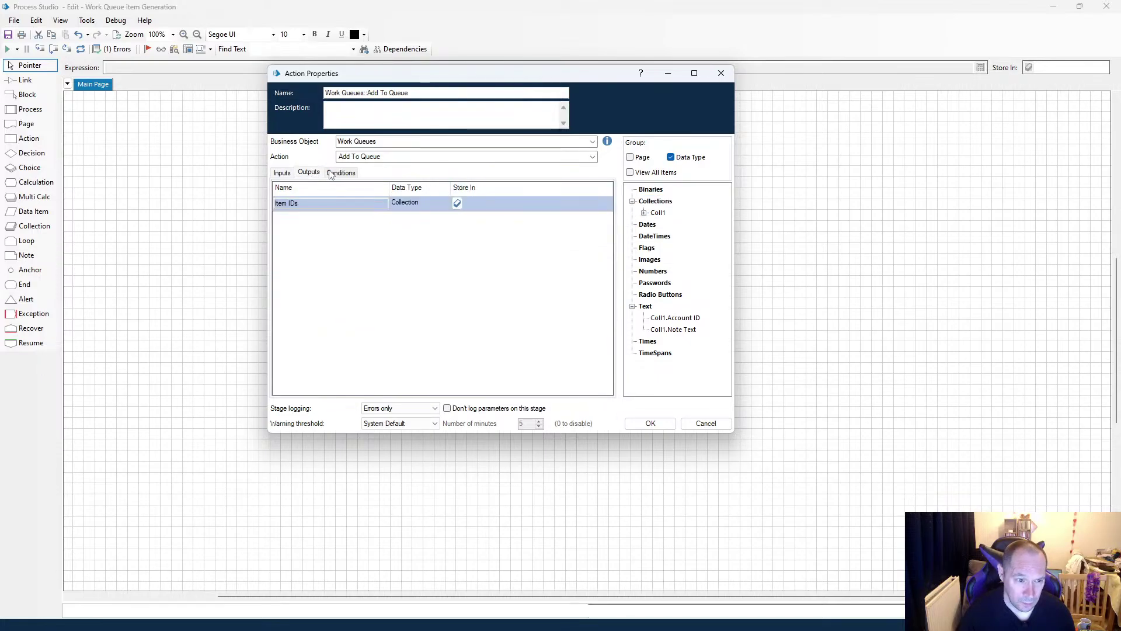
pyautogui.click(289, 174)
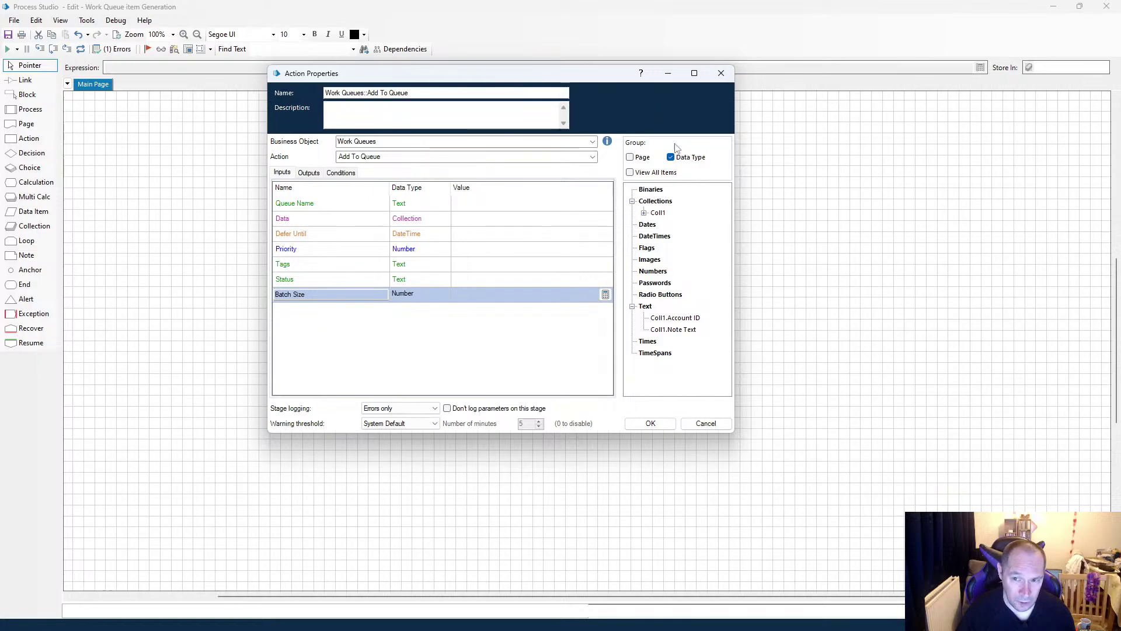
# Watch the browser lesson in full screen to see how the action's Queue Name input is filled in.
pyautogui.click(561, 618)
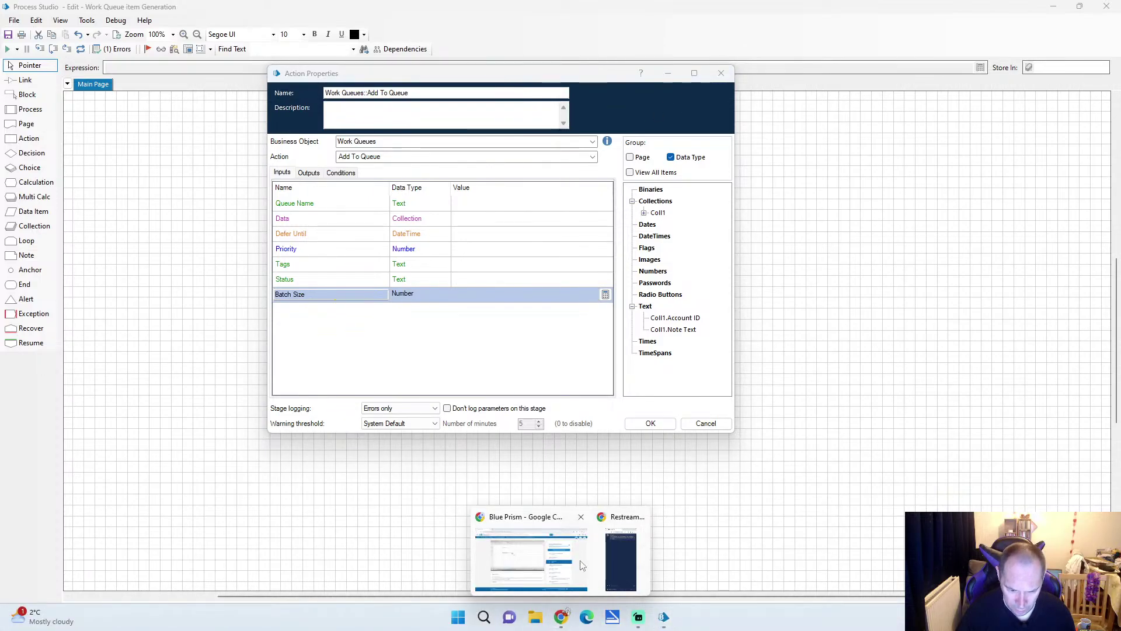
pyautogui.click(582, 565)
pyautogui.doubleClick(673, 142)
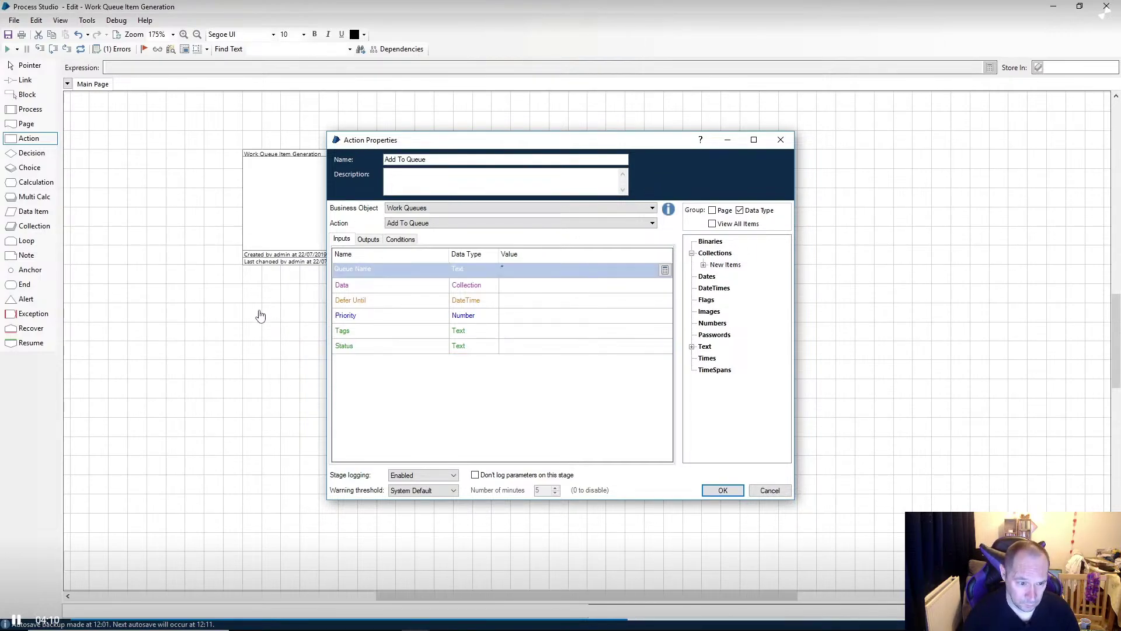
pyautogui.click(274, 336)
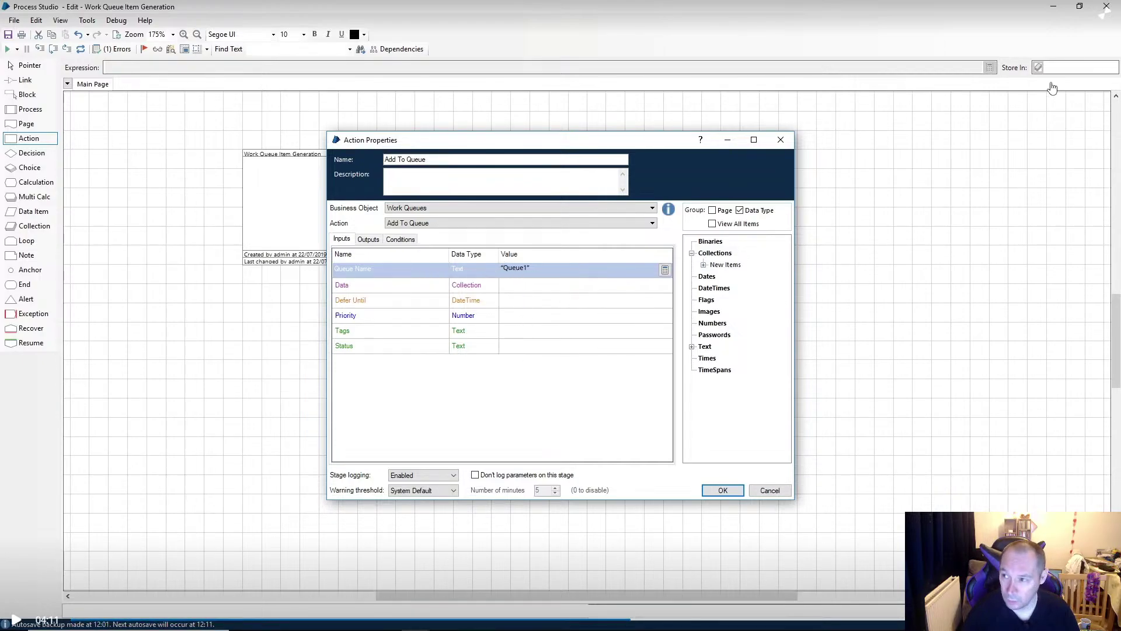
pyautogui.press('Escape')
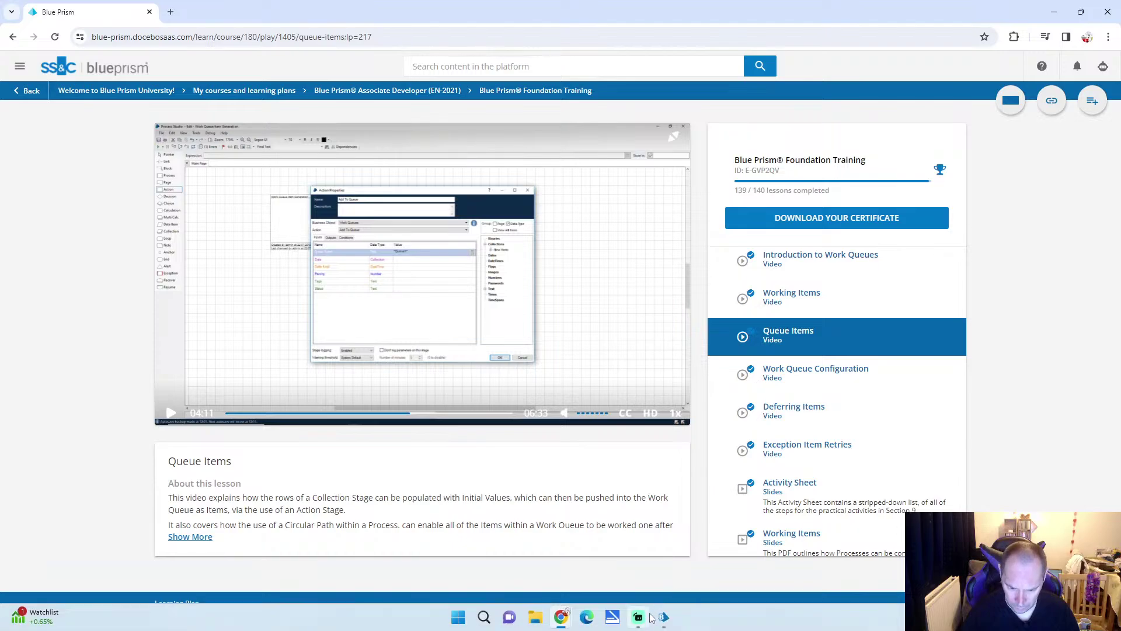
# Back in the Action Properties window, set the Queue Name input to "Queue1", including the quotation marks.
pyautogui.moveTo(667, 618)
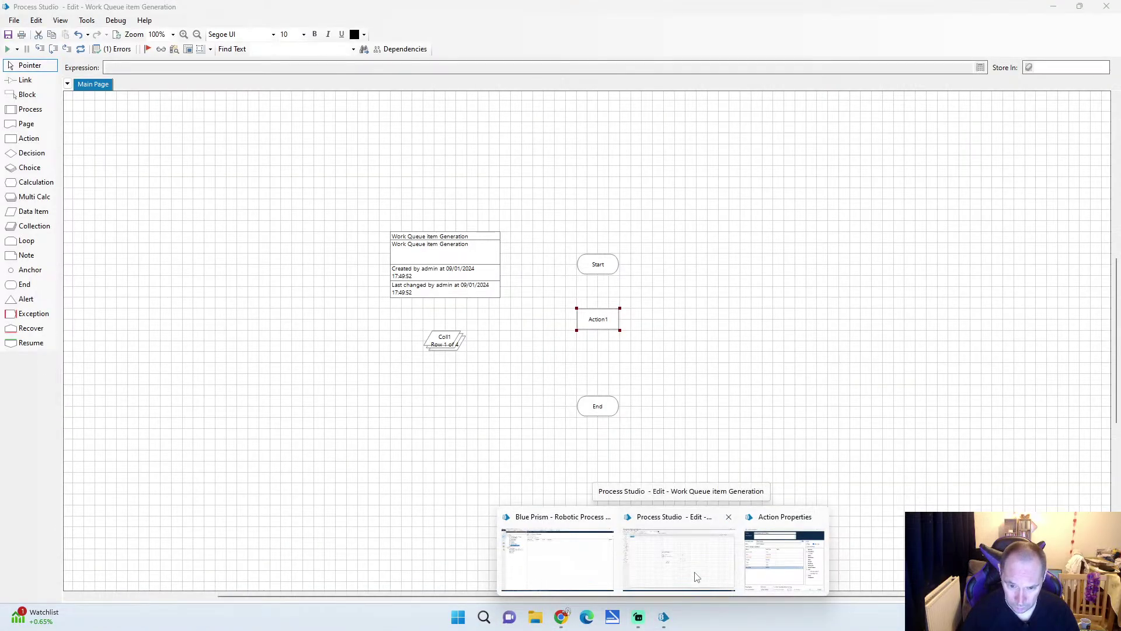
pyautogui.click(696, 577)
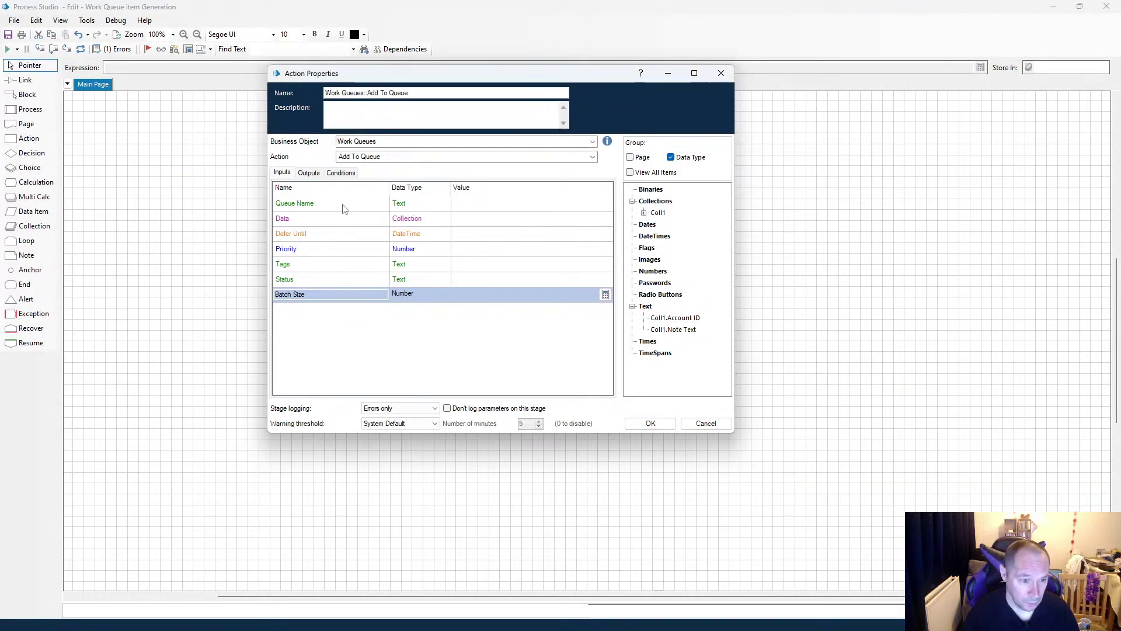
pyautogui.click(484, 205)
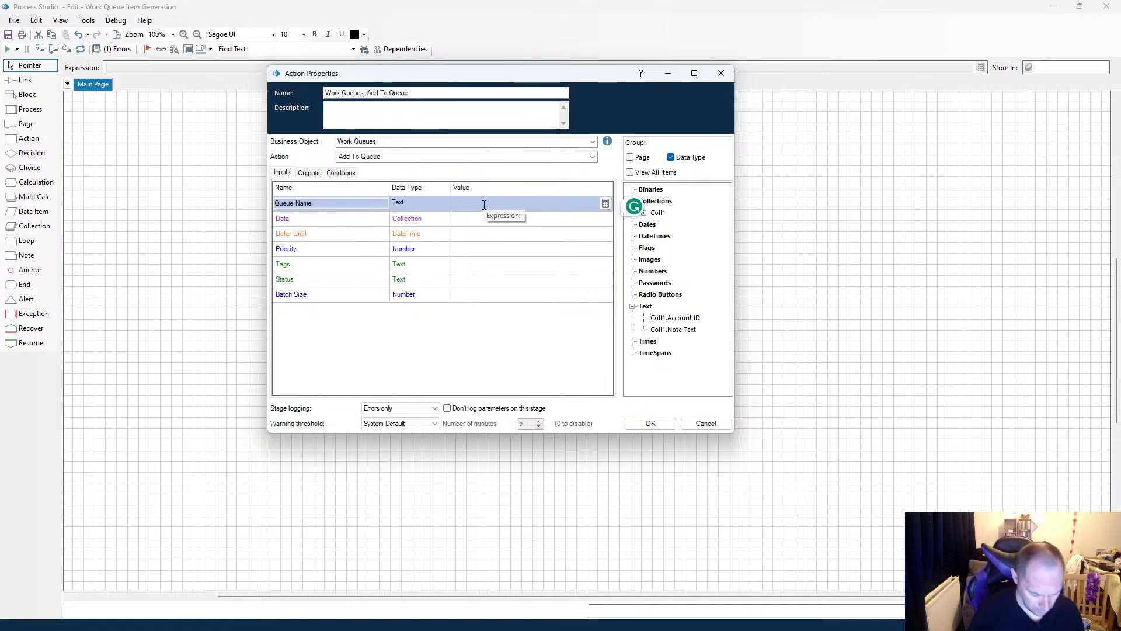
pyautogui.write('Queue1')
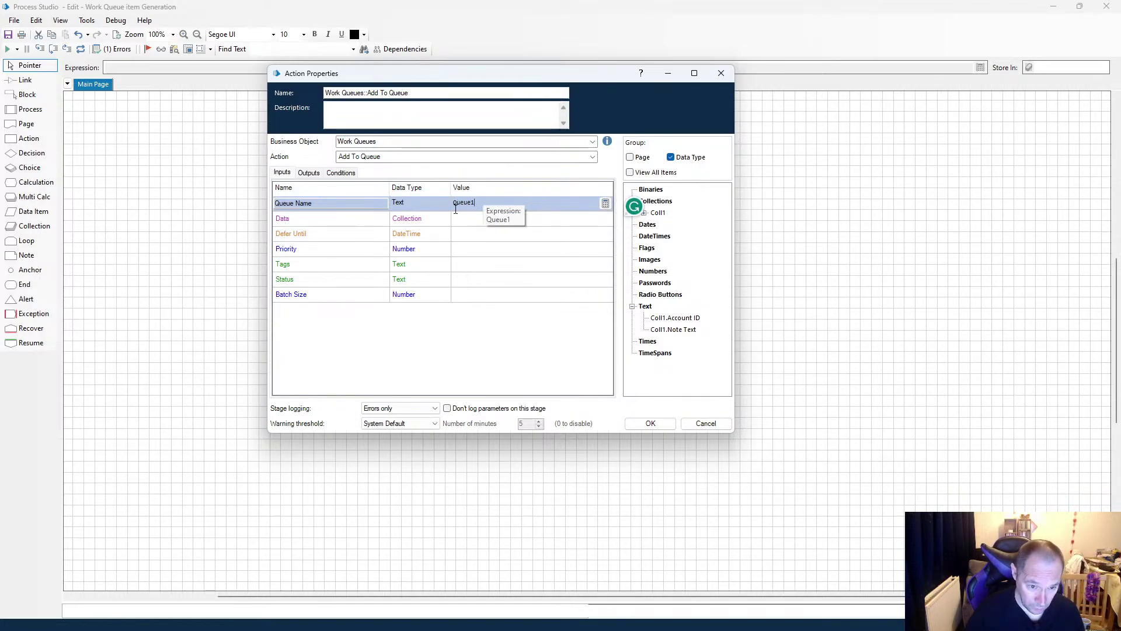
pyautogui.press('Home')
pyautogui.write('"')
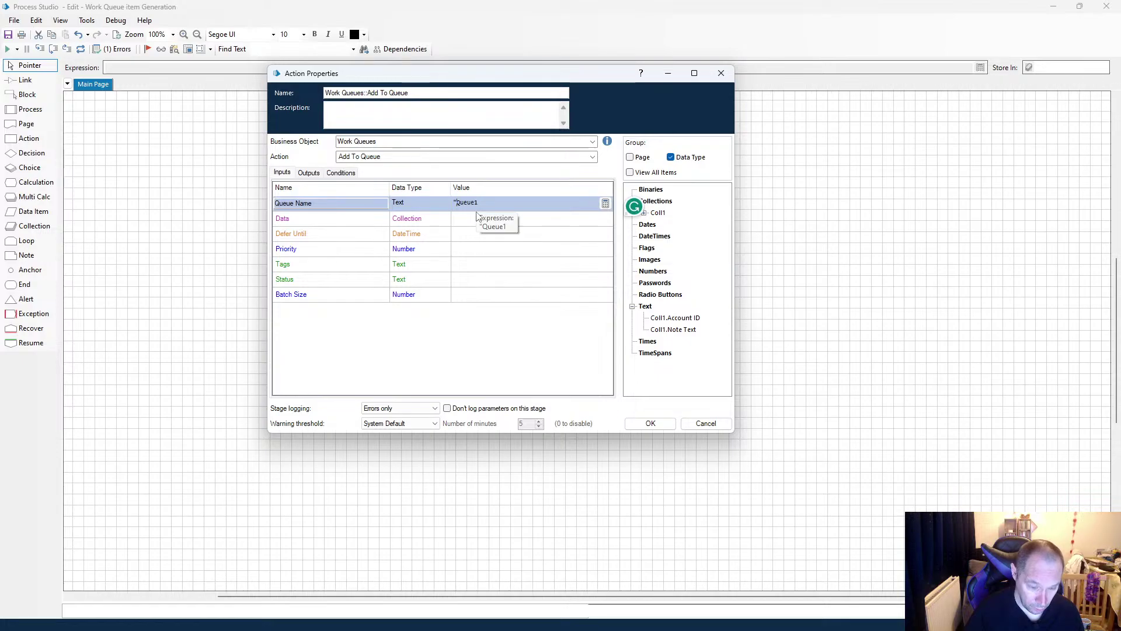
pyautogui.press('End')
pyautogui.write('"')
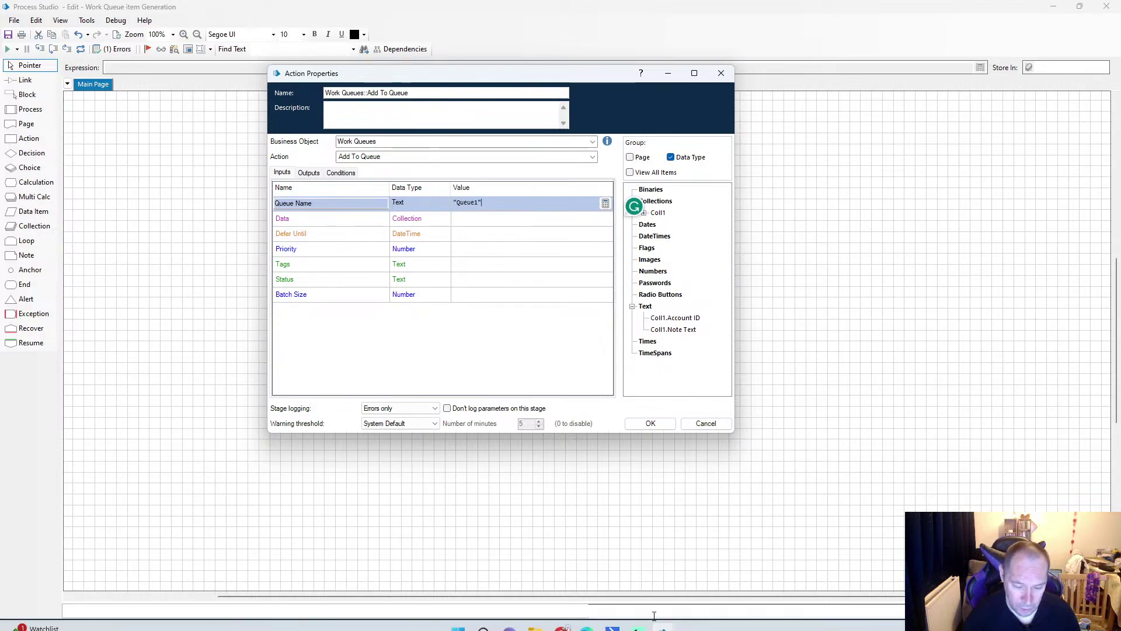
# Watch the browser lesson in full screen to see how the action's Data input is assigned and the properties confirmed.
pyautogui.moveTo(561, 617)
pyautogui.click(577, 572)
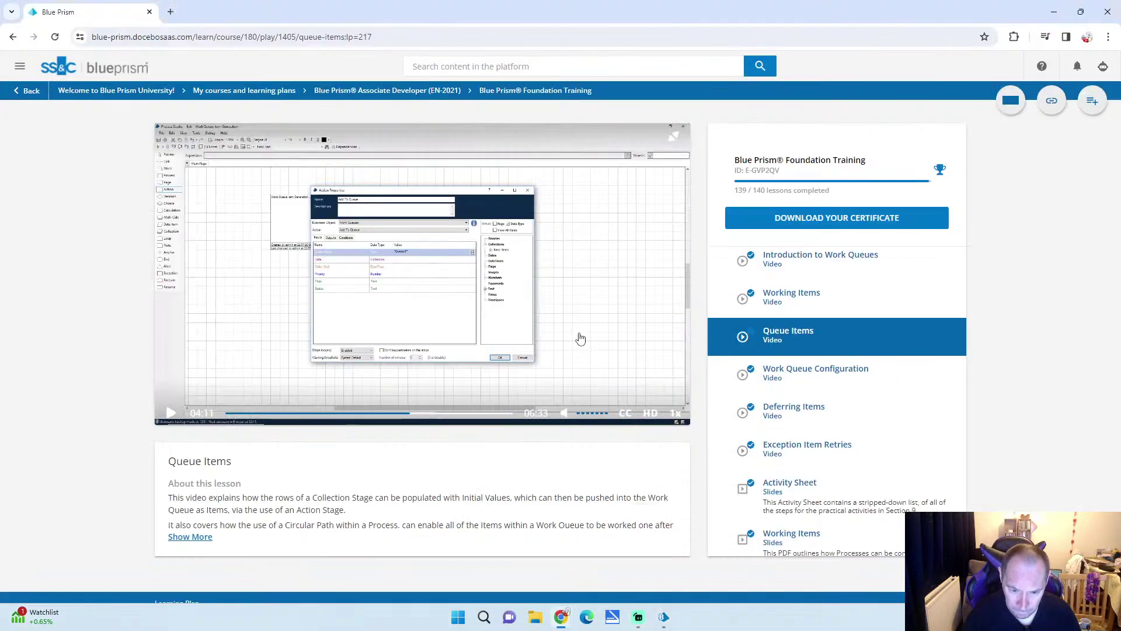
pyautogui.click(578, 336)
pyautogui.press('f')
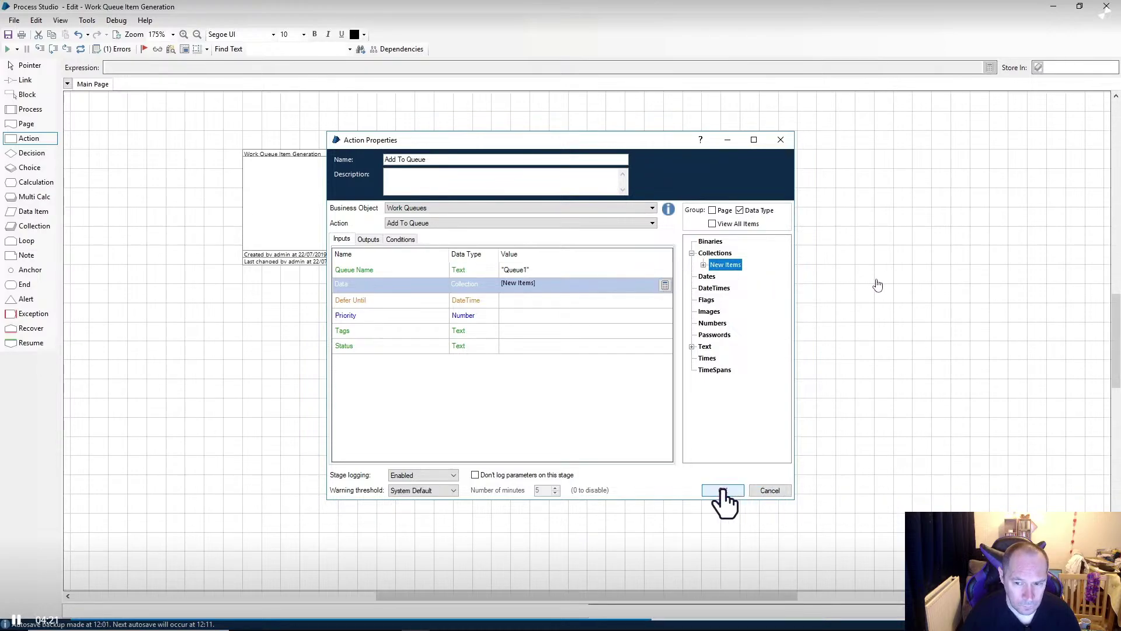
pyautogui.press('space')
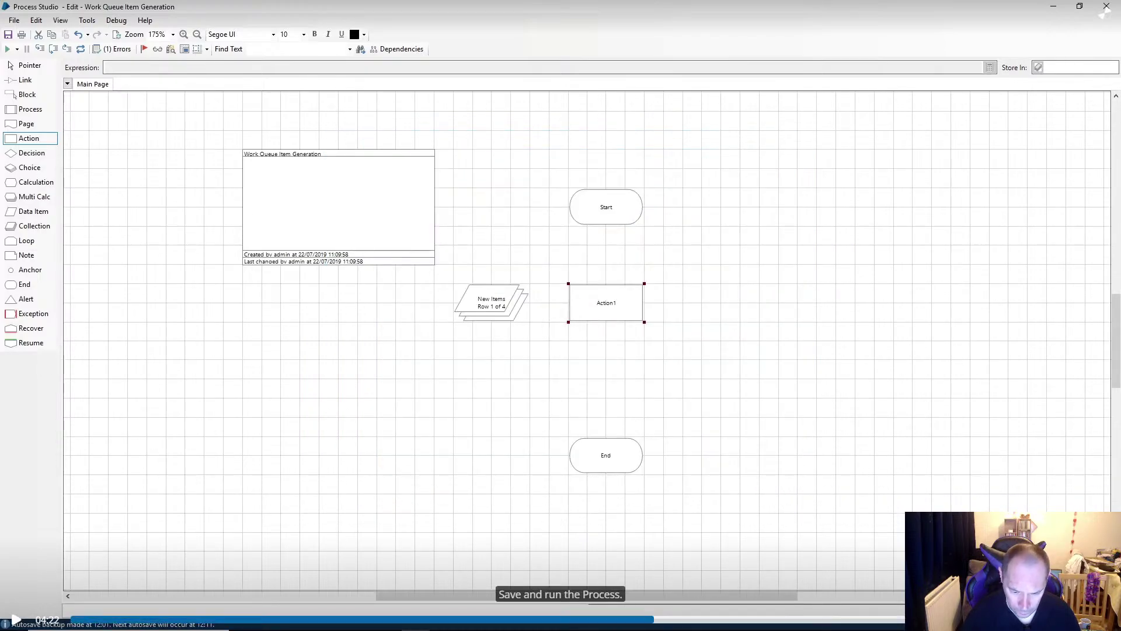
pyautogui.click(1101, 13)
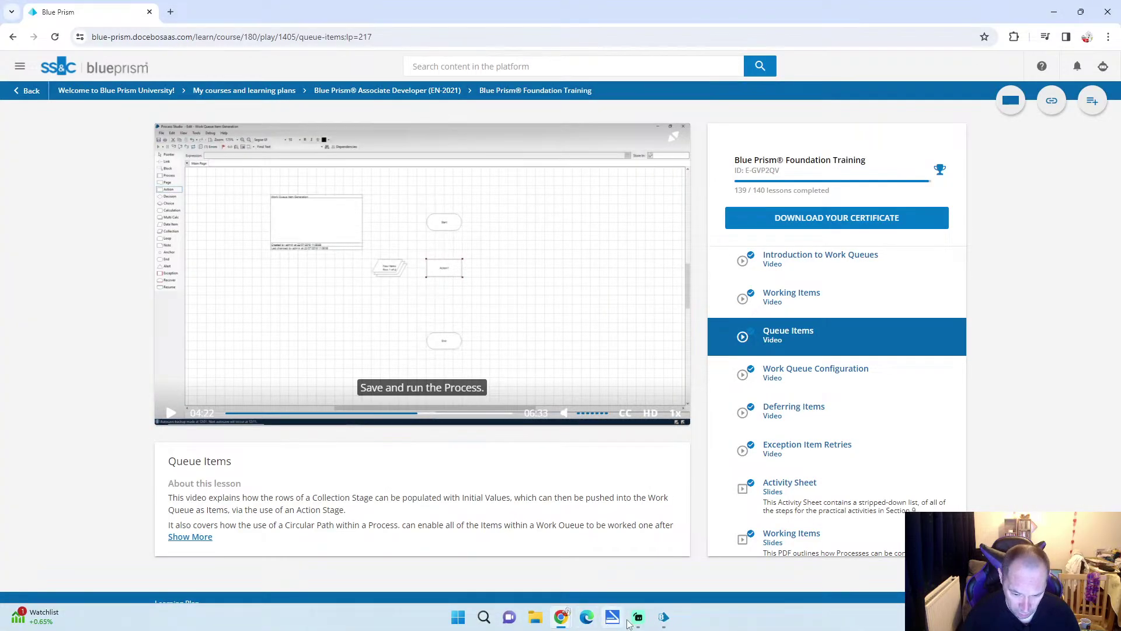
# Back in the Action Properties window, assign the Coll1 collection to the Data input and confirm the action.
pyautogui.moveTo(635, 624)
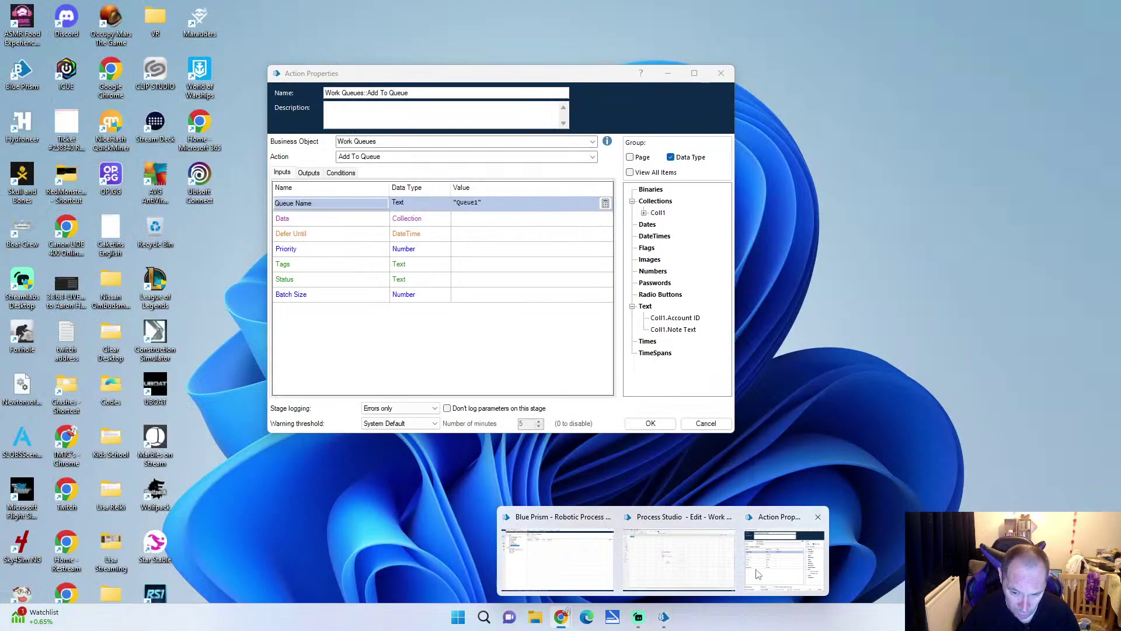
pyautogui.click(804, 543)
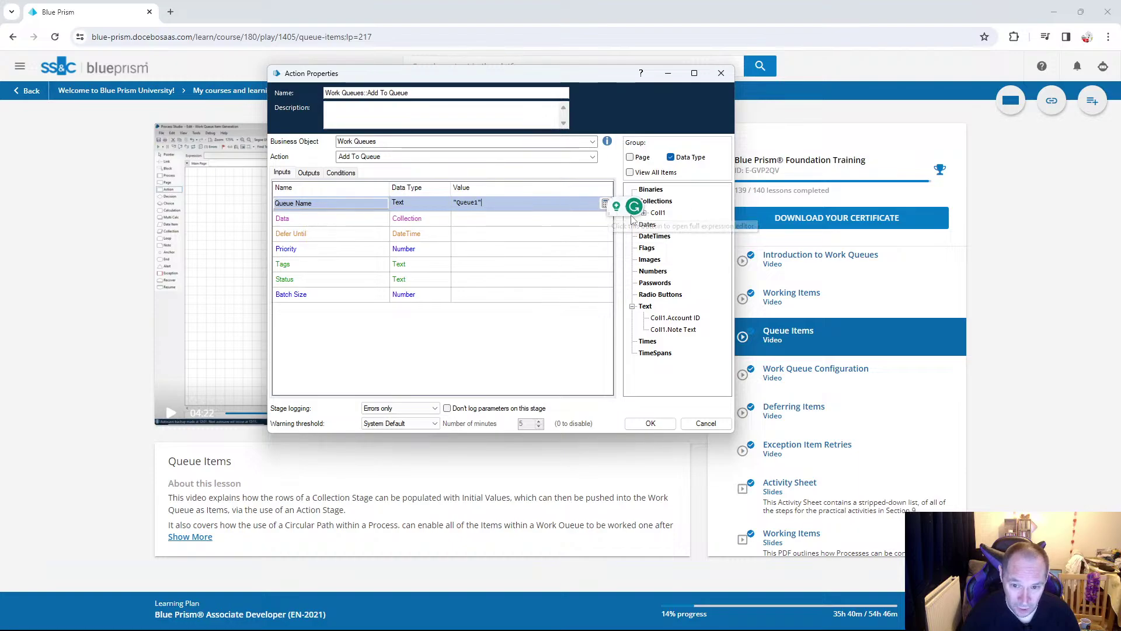
pyautogui.moveTo(658, 212); pyautogui.dragTo(514, 222)
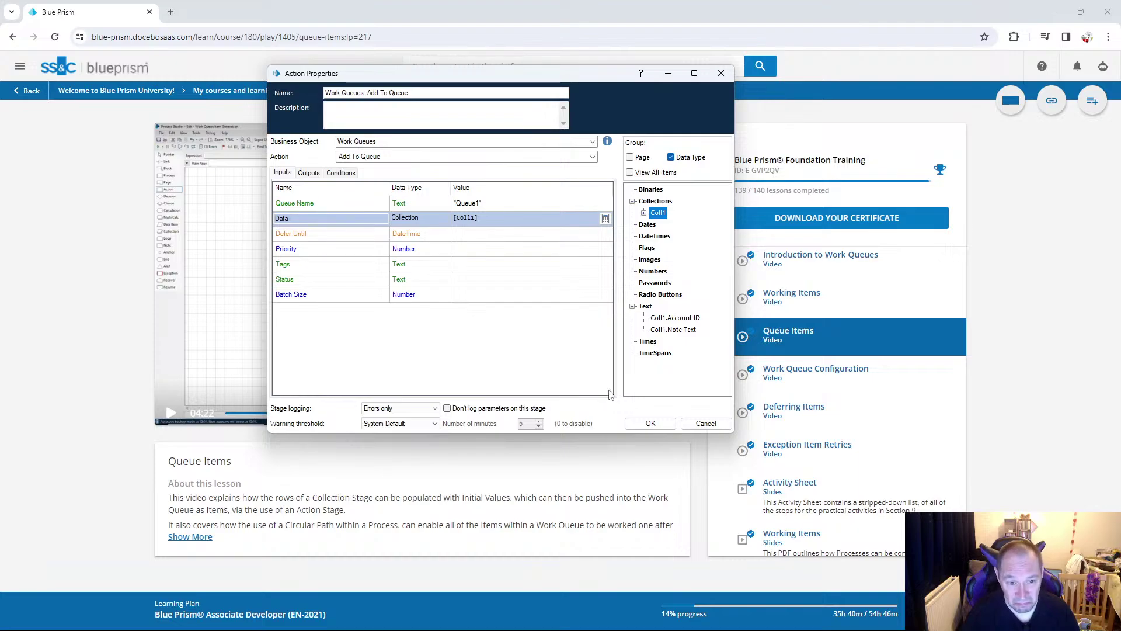
pyautogui.click(650, 424)
# Watch the browser lesson in full screen to see how the generation process's stages are linked and the process is run.
pyautogui.moveTo(563, 620)
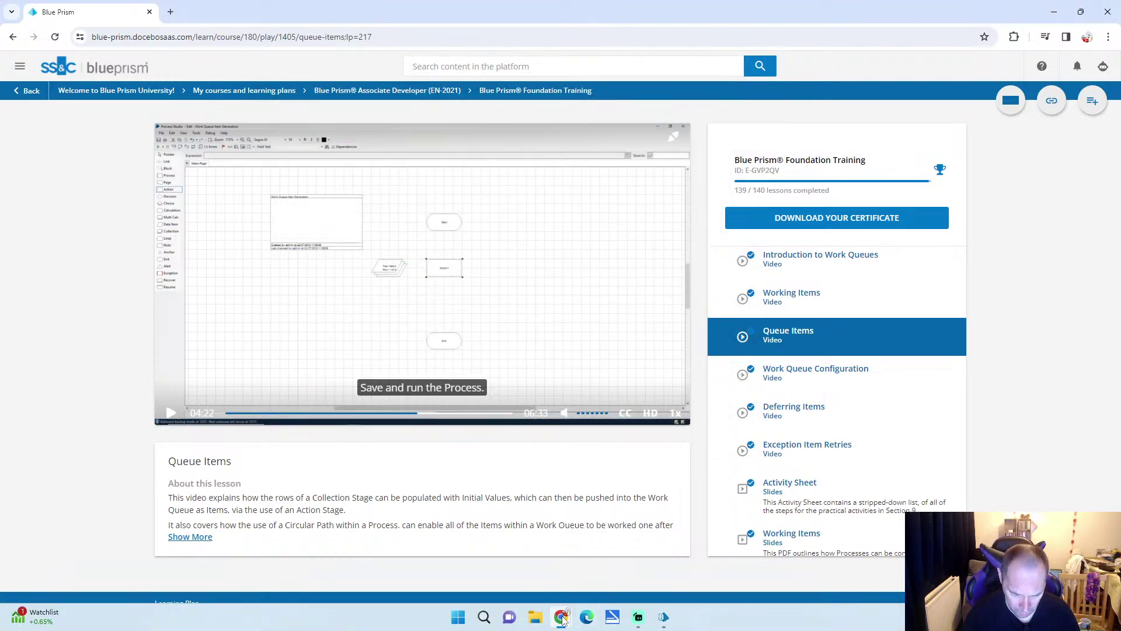
pyautogui.click(673, 149)
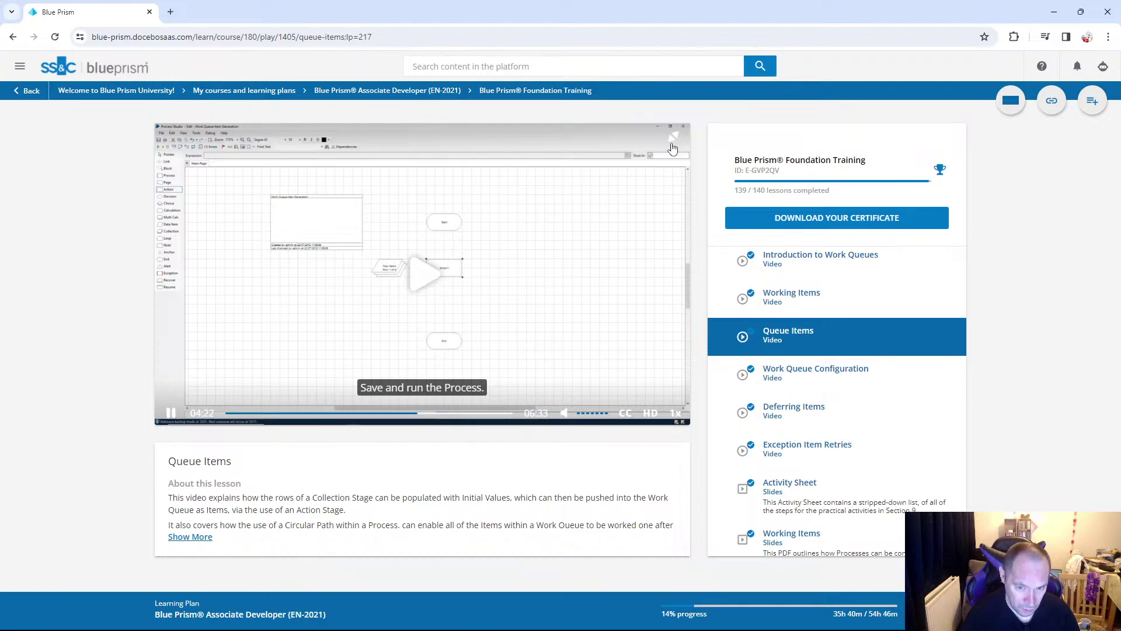
pyautogui.click(673, 138)
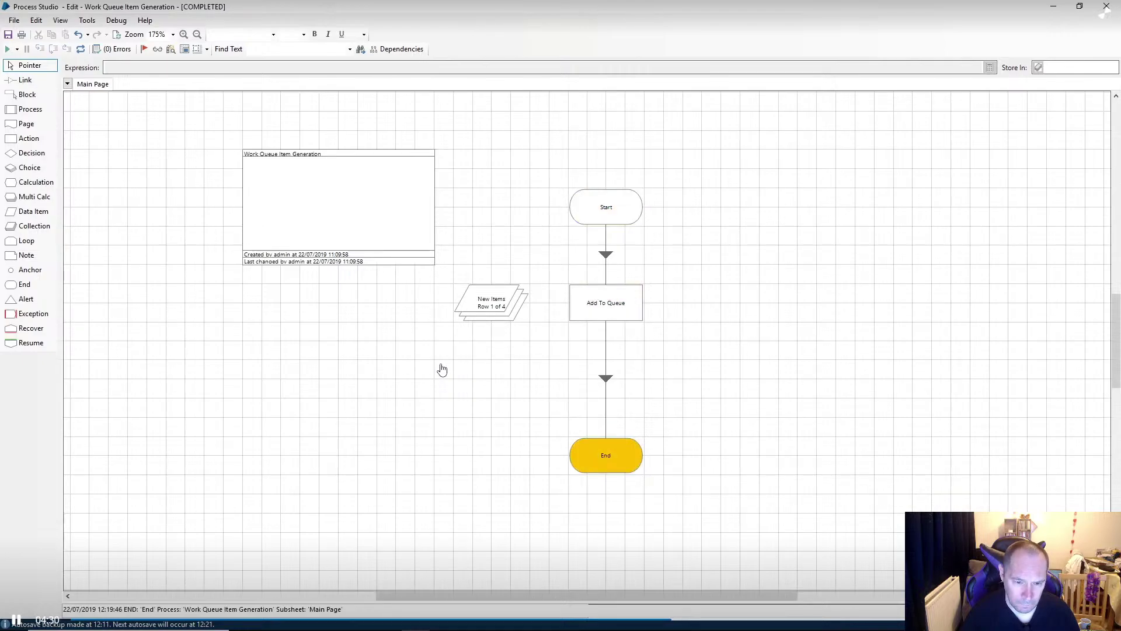
pyautogui.press('space')
pyautogui.press('Escape')
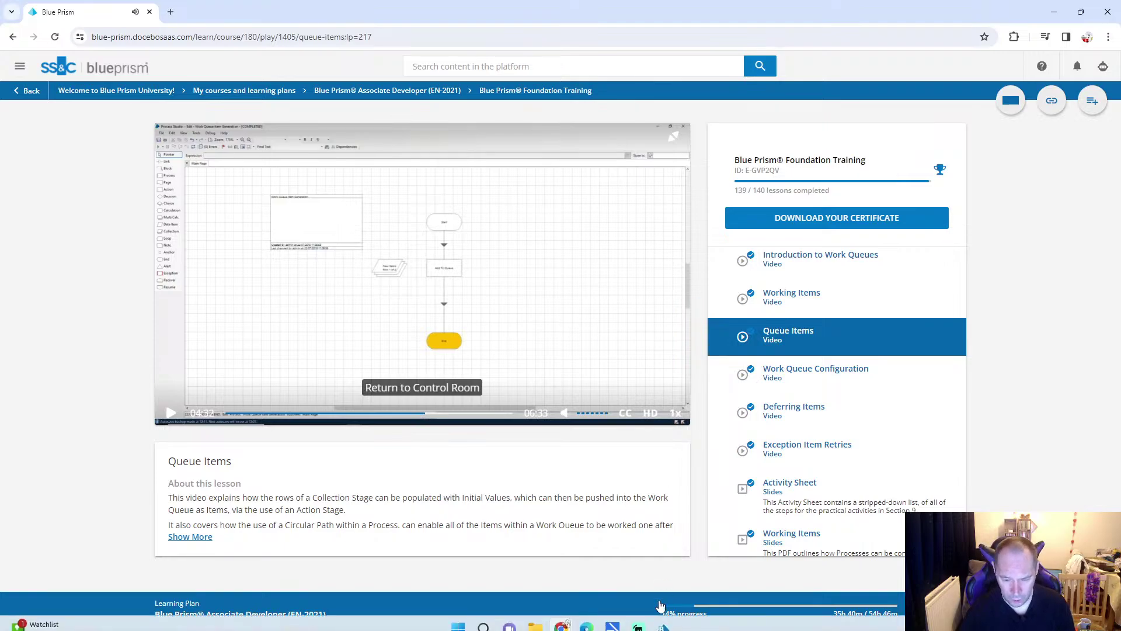
# Back in Process Studio, link Start through the Add To Queue action to End and run the process.
pyautogui.moveTo(664, 620)
pyautogui.click(759, 560)
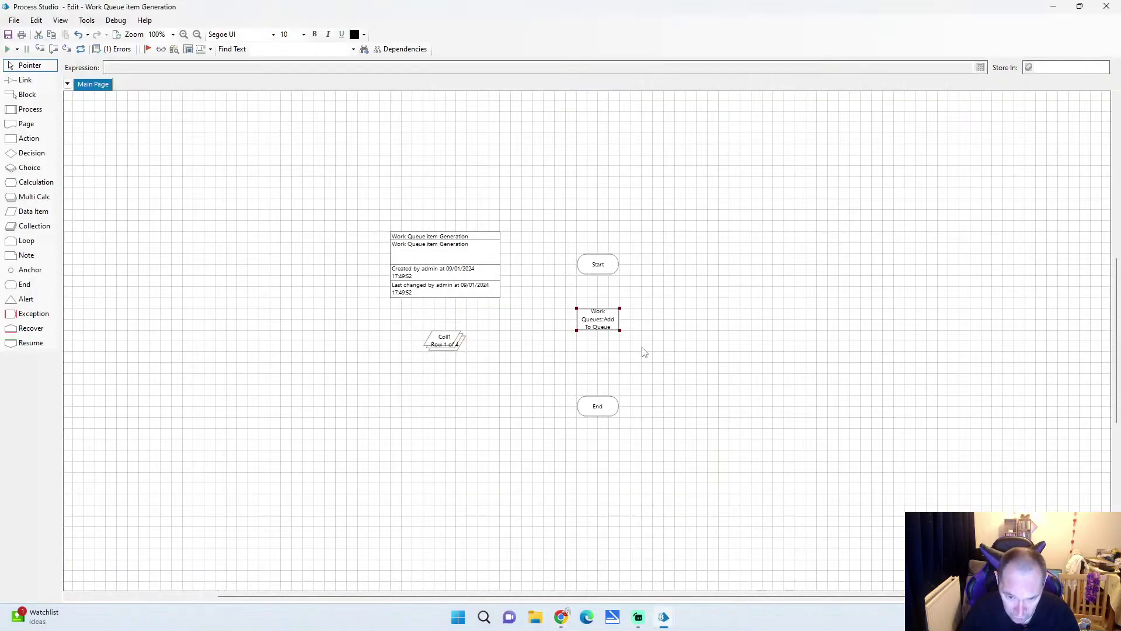
pyautogui.click(25, 81)
pyautogui.moveTo(598, 272); pyautogui.dragTo(609, 415)
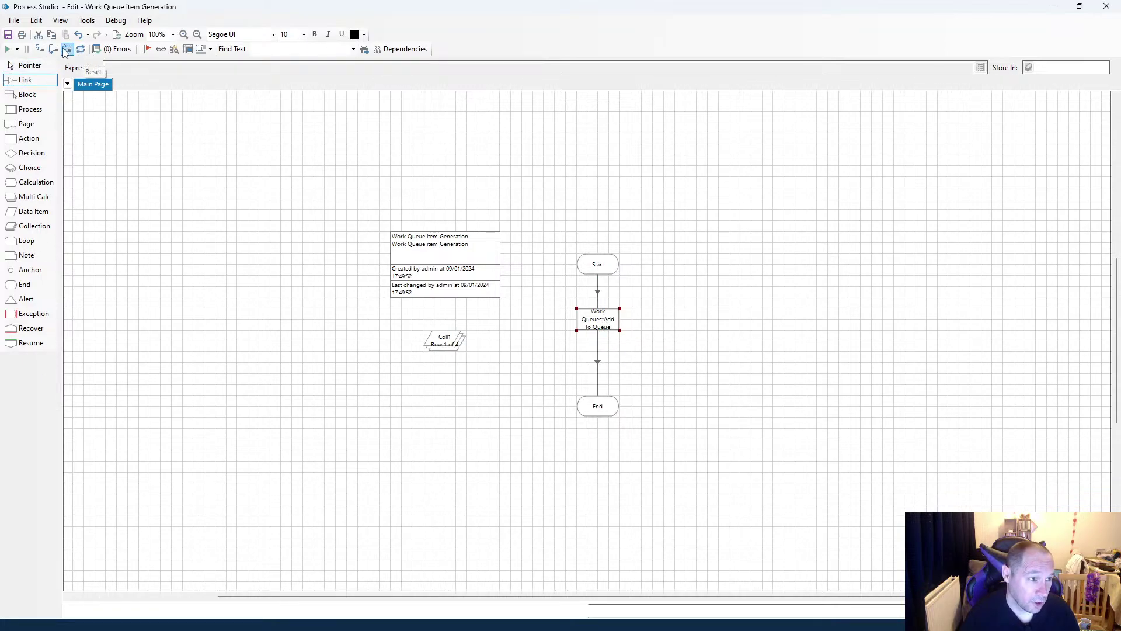
pyautogui.click(7, 49)
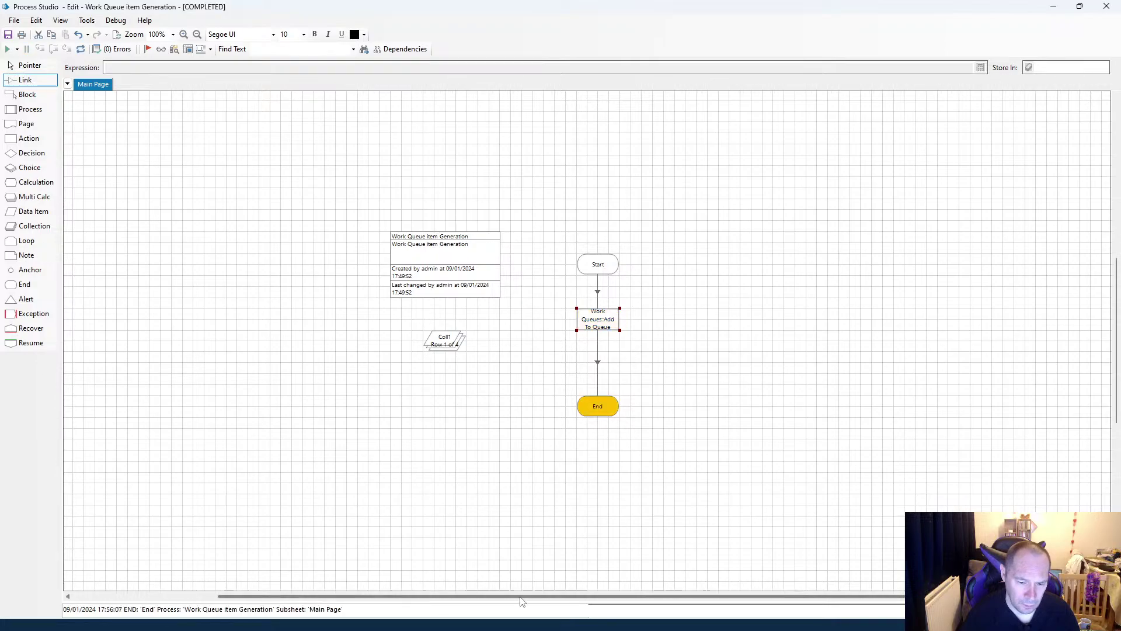
pyautogui.click(29, 65)
# Switch to the main Blue Prism window and view the contents of Queue1 in Control's queue management.
pyautogui.moveTo(474, 625)
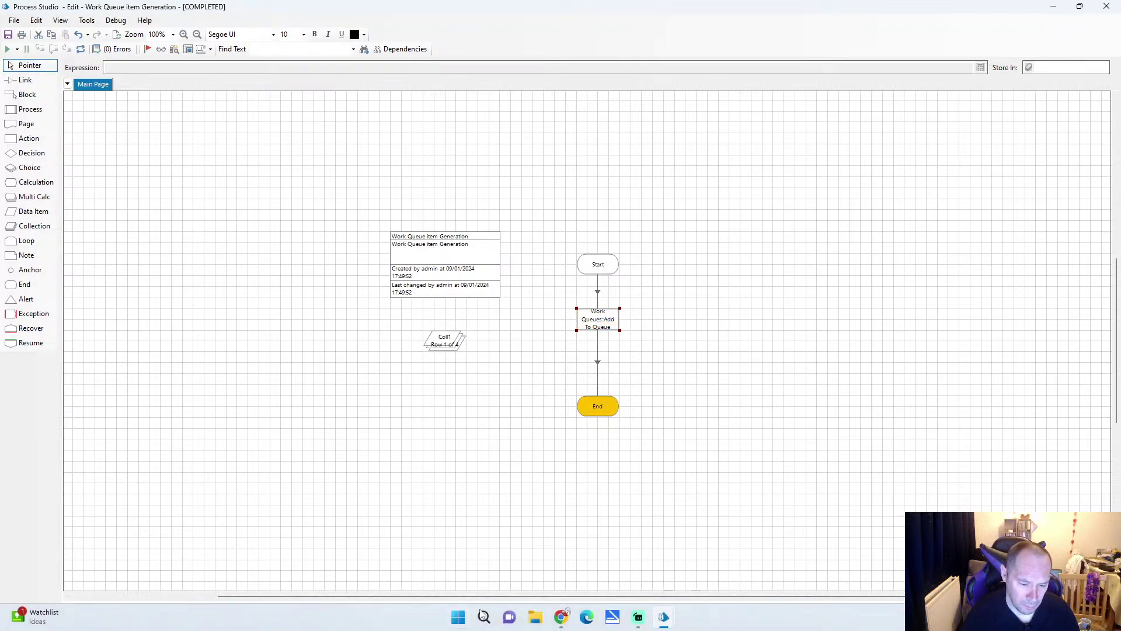
pyautogui.moveTo(664, 619)
pyautogui.click(600, 537)
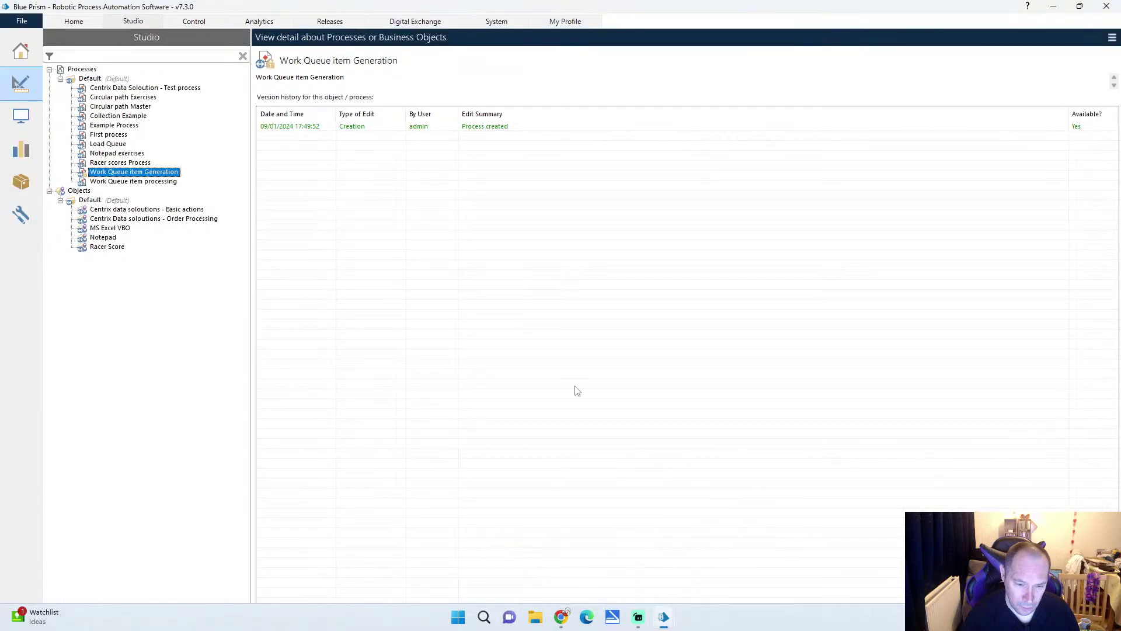
pyautogui.click(194, 22)
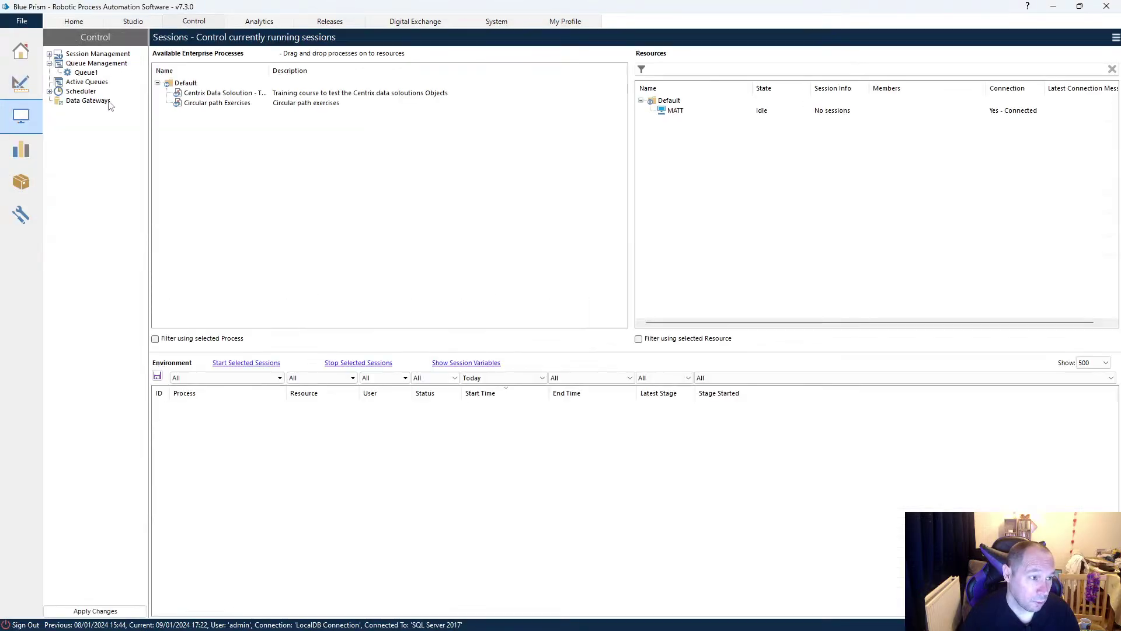
pyautogui.click(86, 72)
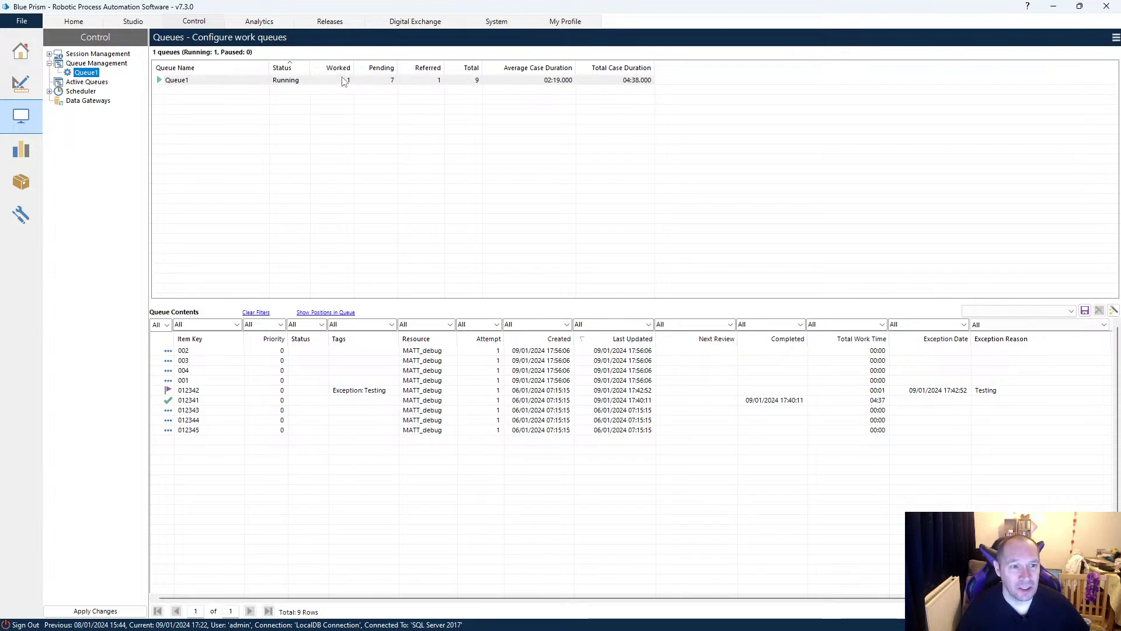
# Watch the browser lesson in full screen to compare its Queue1 contents and see which process is opened next.
pyautogui.moveTo(587, 625)
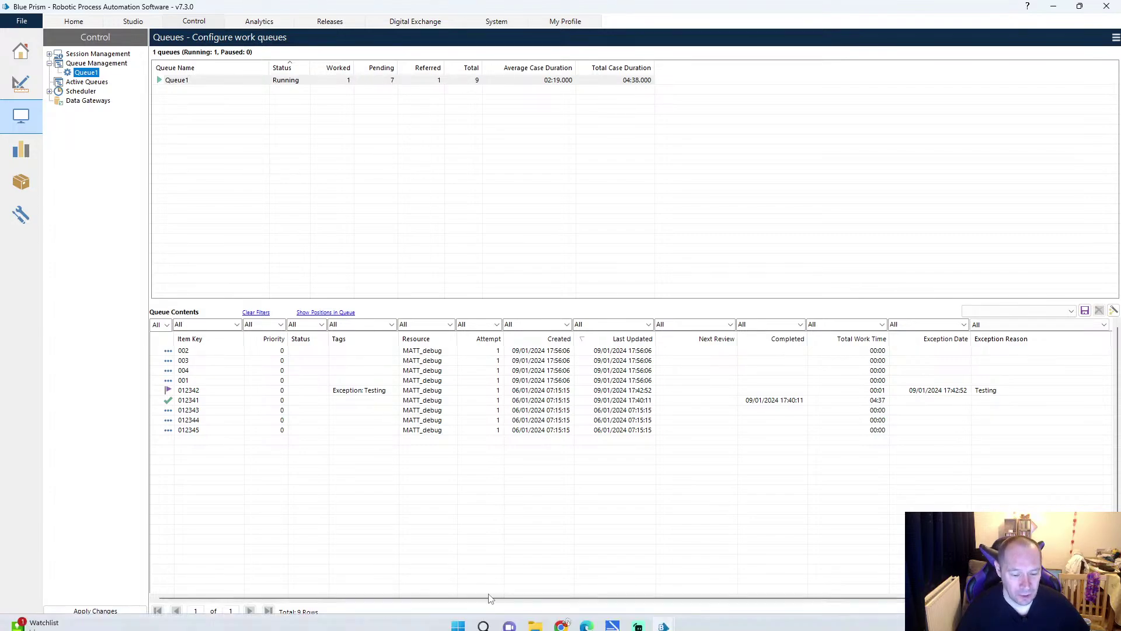
pyautogui.click(564, 557)
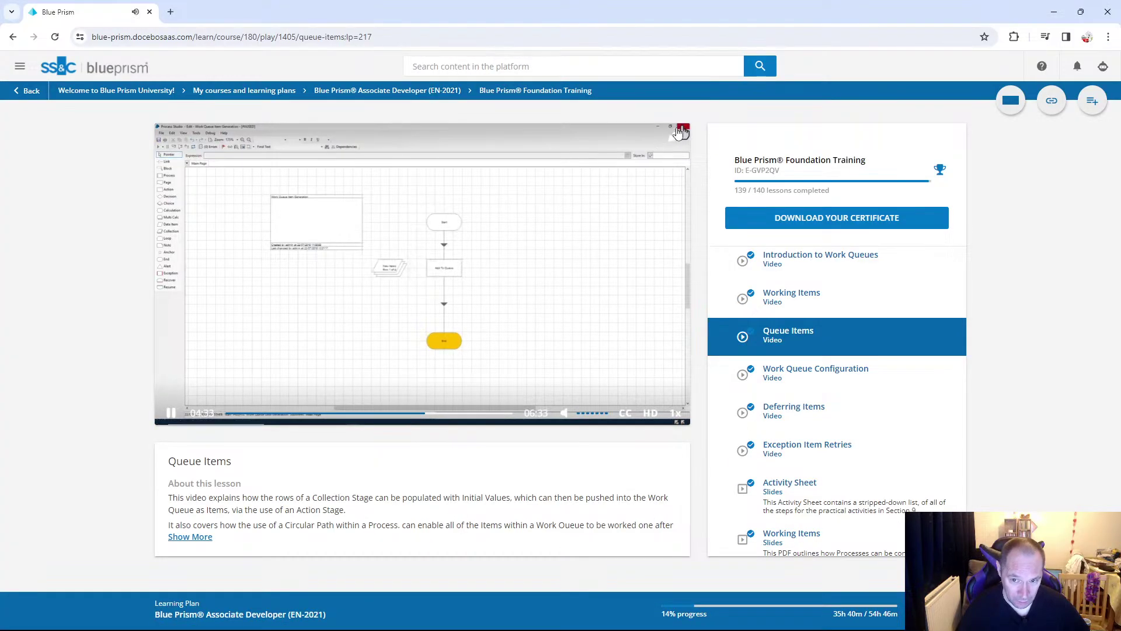
pyautogui.doubleClick(543, 257)
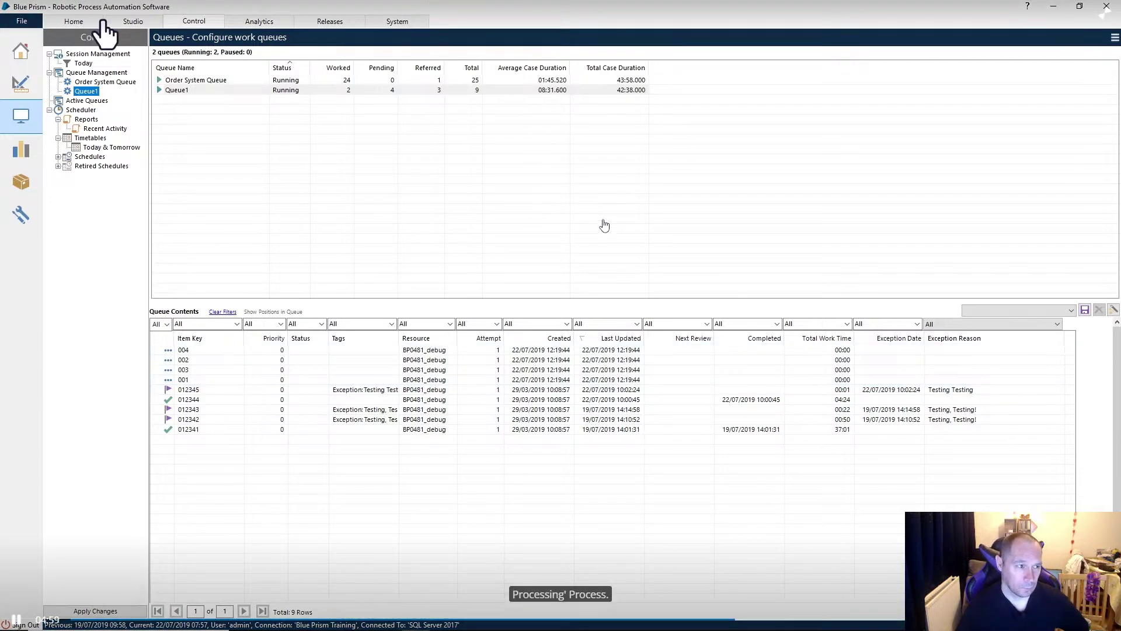
pyautogui.click(133, 22)
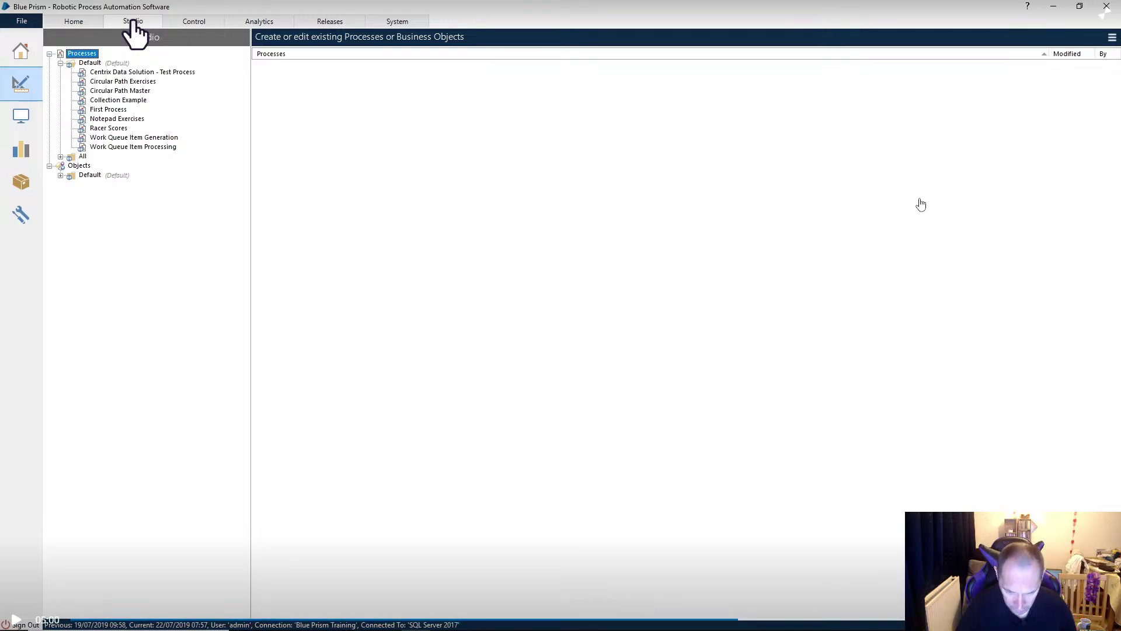
pyautogui.press('Escape')
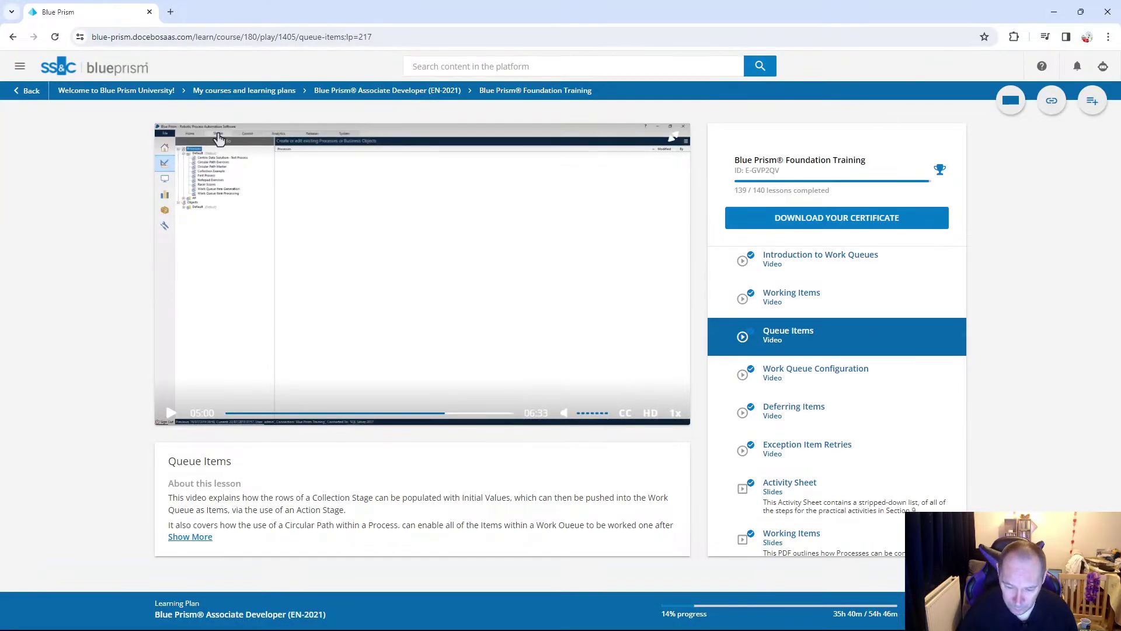
# Back in Process Studio, save Work Queue item Generation with the edit summary "Basic Add to Queue1" and close the process.
pyautogui.moveTo(664, 617)
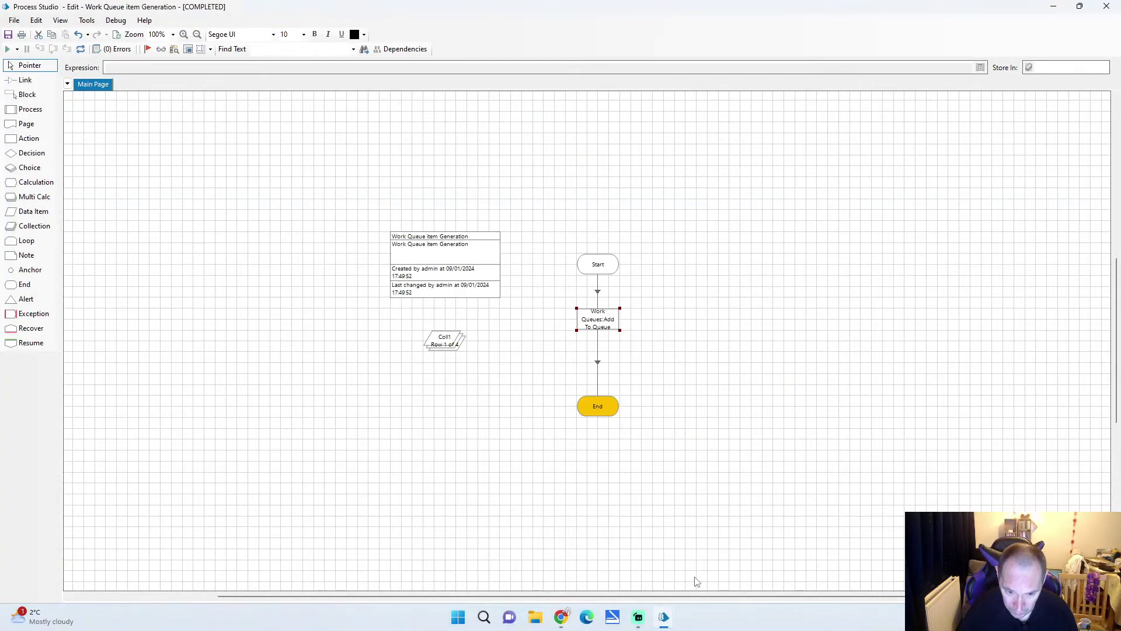
pyautogui.click(695, 581)
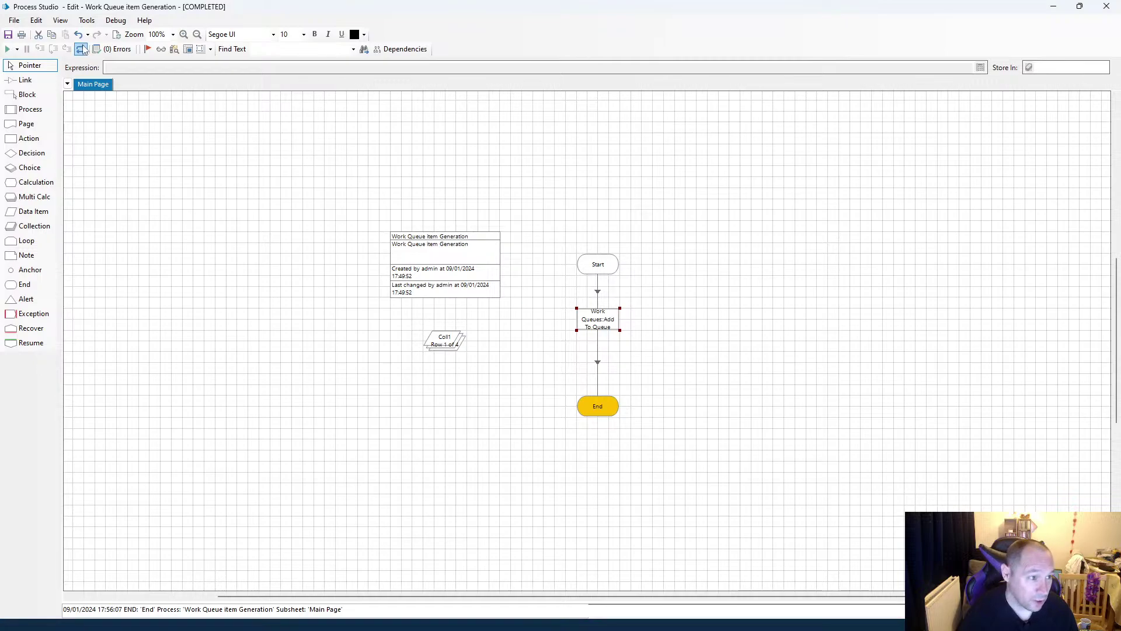
pyautogui.click(8, 35)
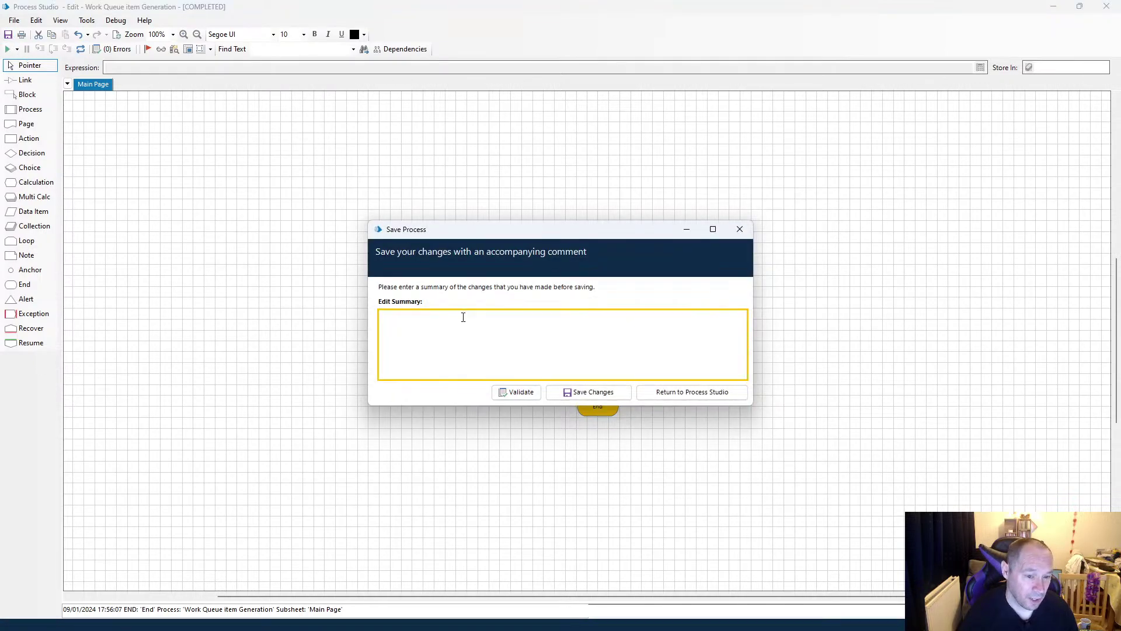
pyautogui.write('Basic Ad')
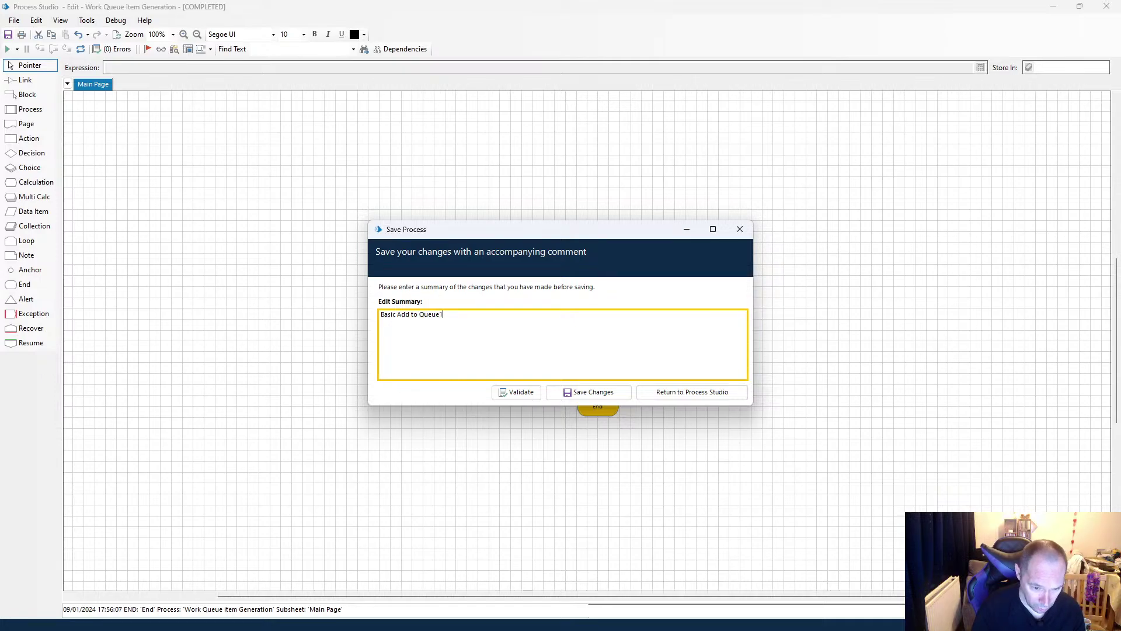
pyautogui.write('d to Queue1')
pyautogui.click(596, 393)
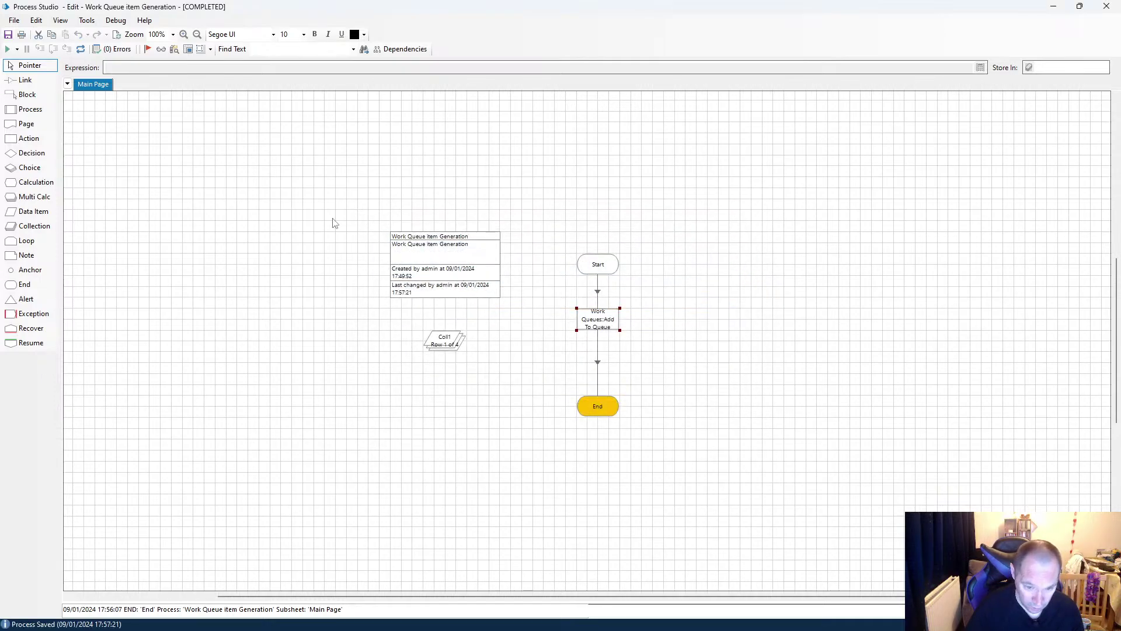
pyautogui.click(1107, 8)
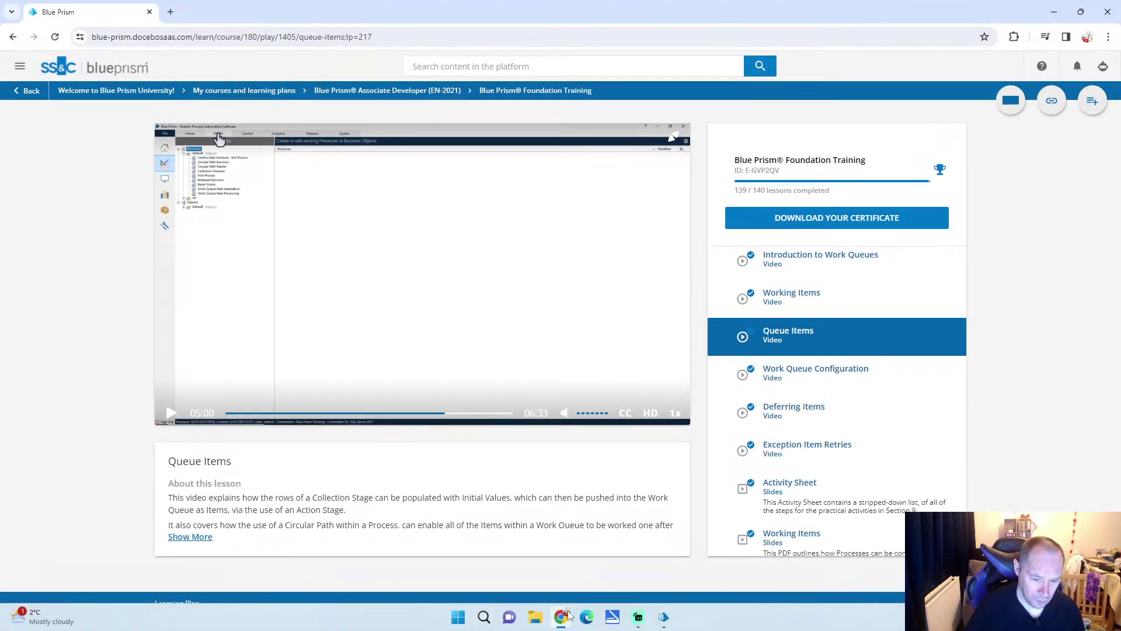
# In the main Blue Prism window, open the Work Queue item processing process from Studio and maximize it.
pyautogui.click(664, 617)
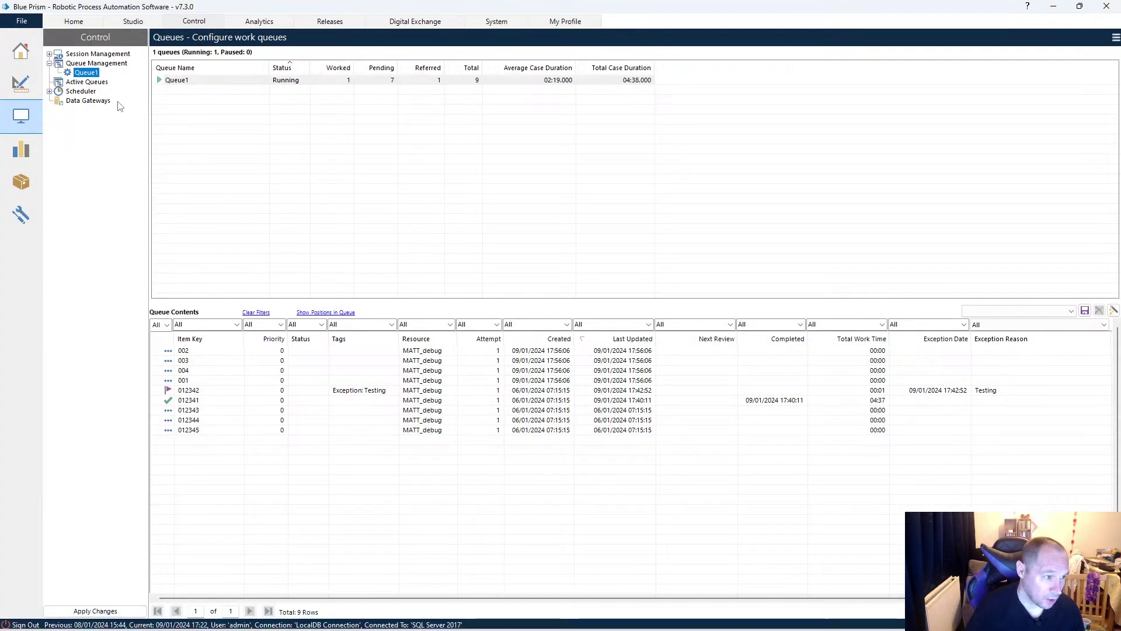
pyautogui.click(134, 21)
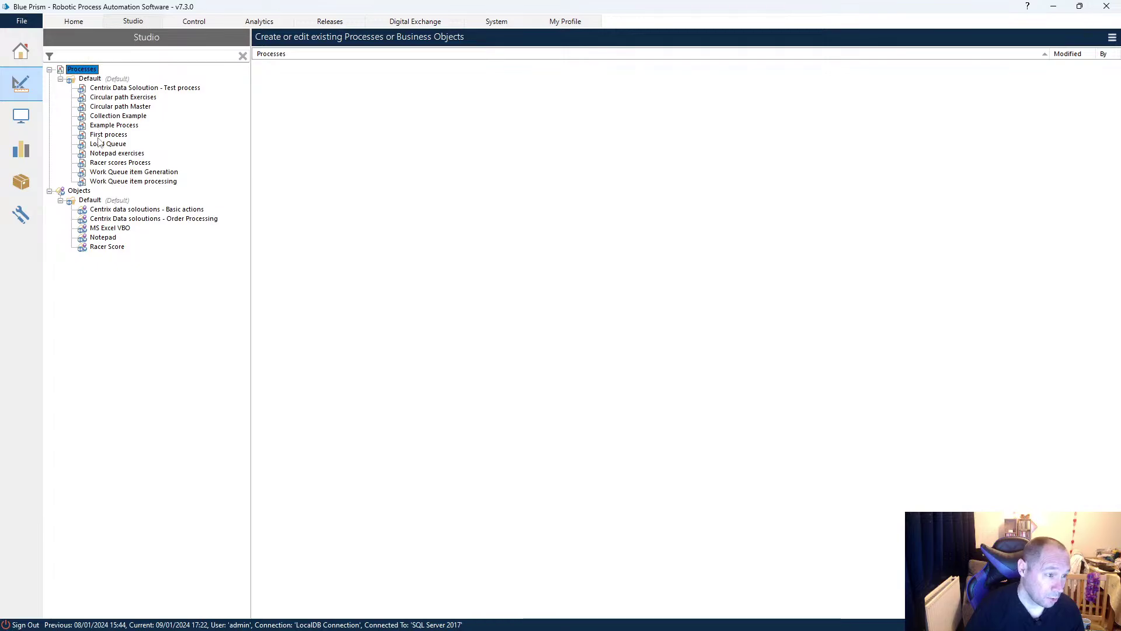
pyautogui.doubleClick(127, 182)
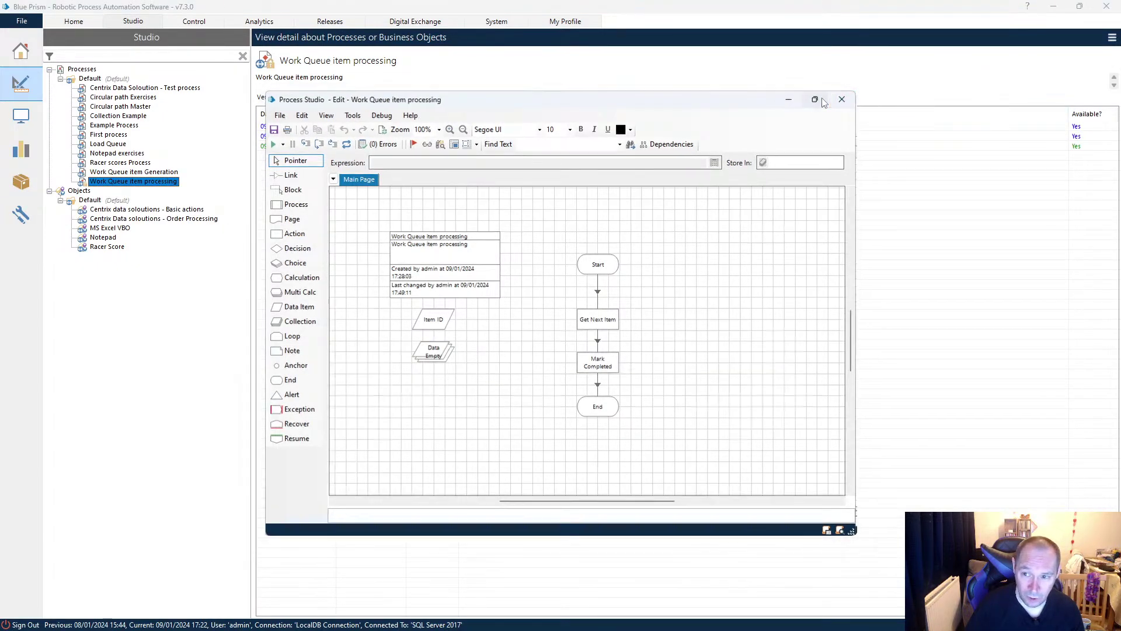
pyautogui.click(817, 100)
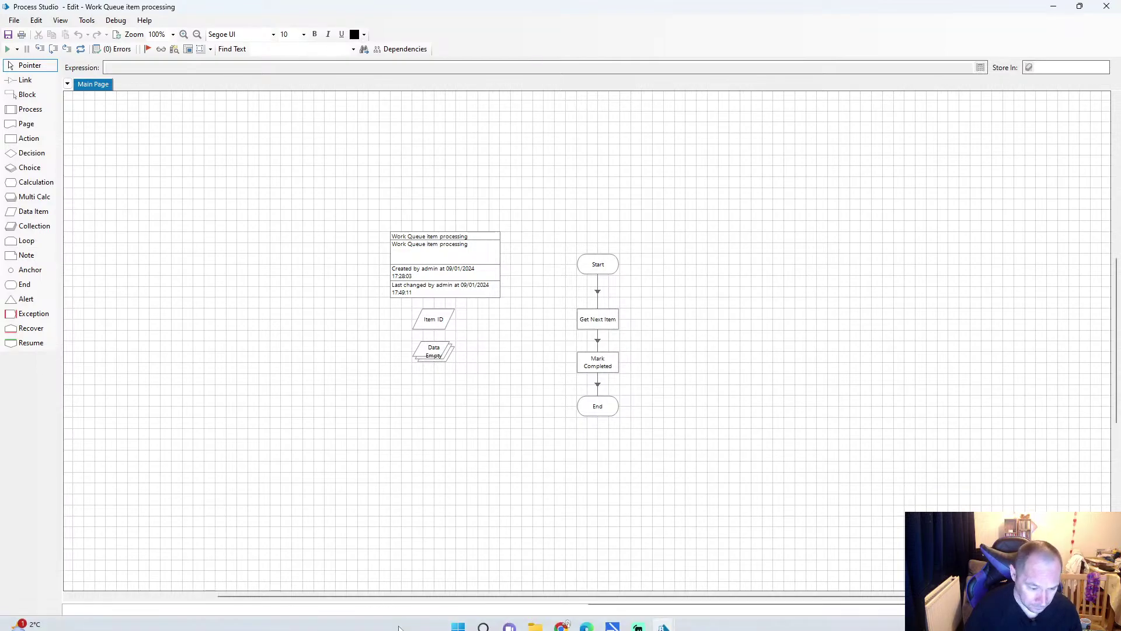
# Watch the browser lesson in full screen to see how a decision is inserted between Get Next Item and Mark Complete.
pyautogui.moveTo(561, 617)
pyautogui.click(578, 574)
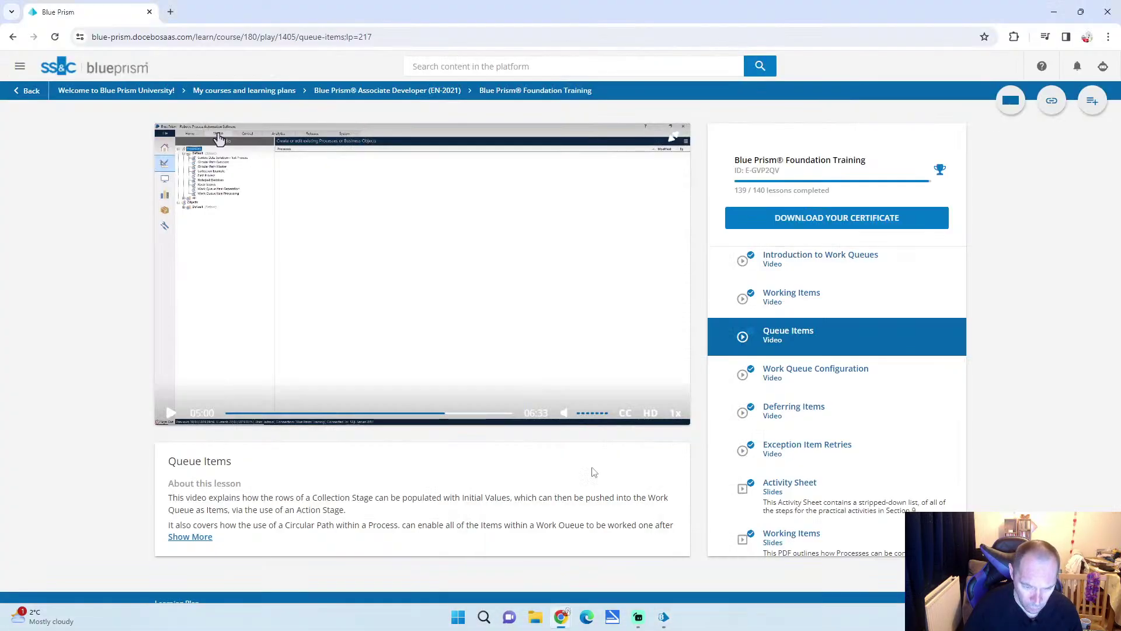
pyautogui.click(574, 243)
pyautogui.click(677, 147)
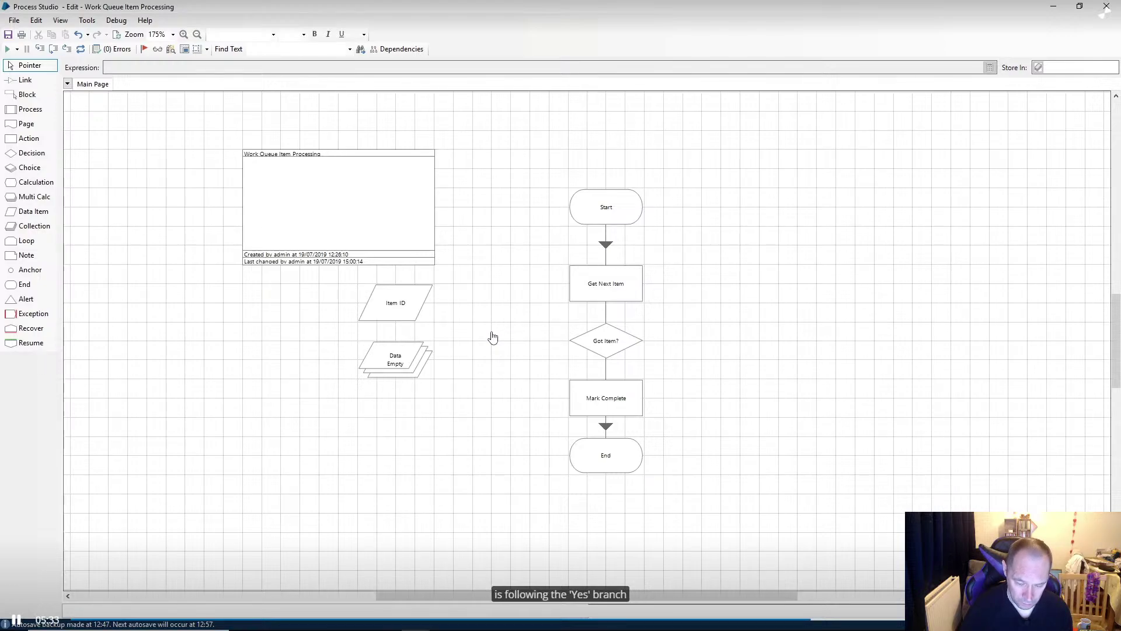
pyautogui.press('space')
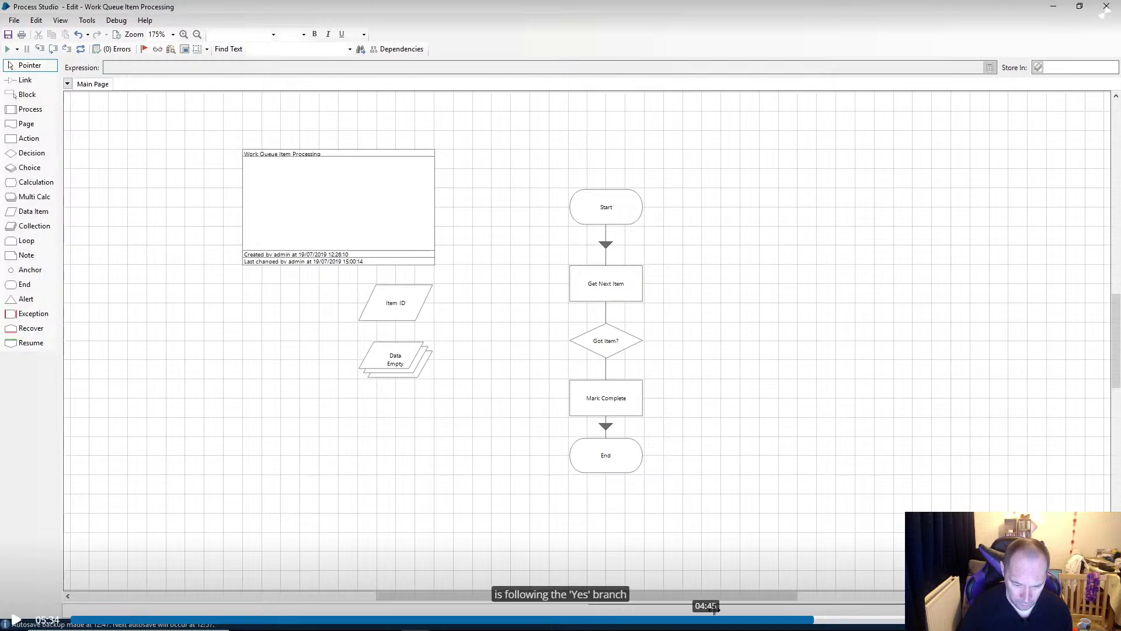
# Replay the lesson from around 05:00 to check the expression entered for the Got Item? decision.
pyautogui.click(736, 619)
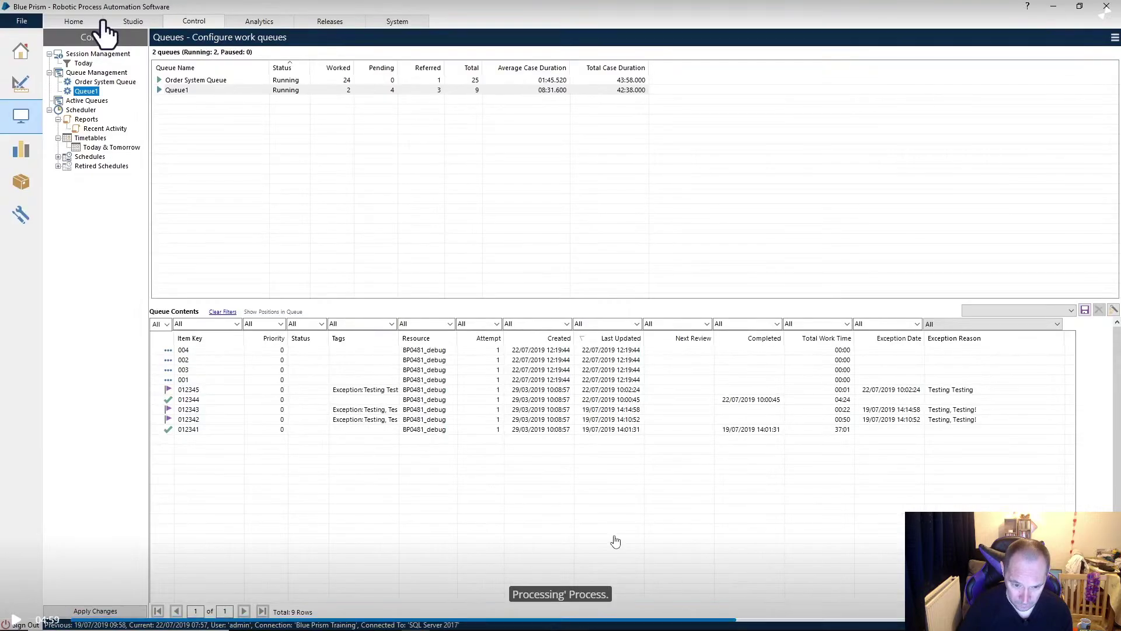
pyautogui.click(761, 619)
pyautogui.click(512, 503)
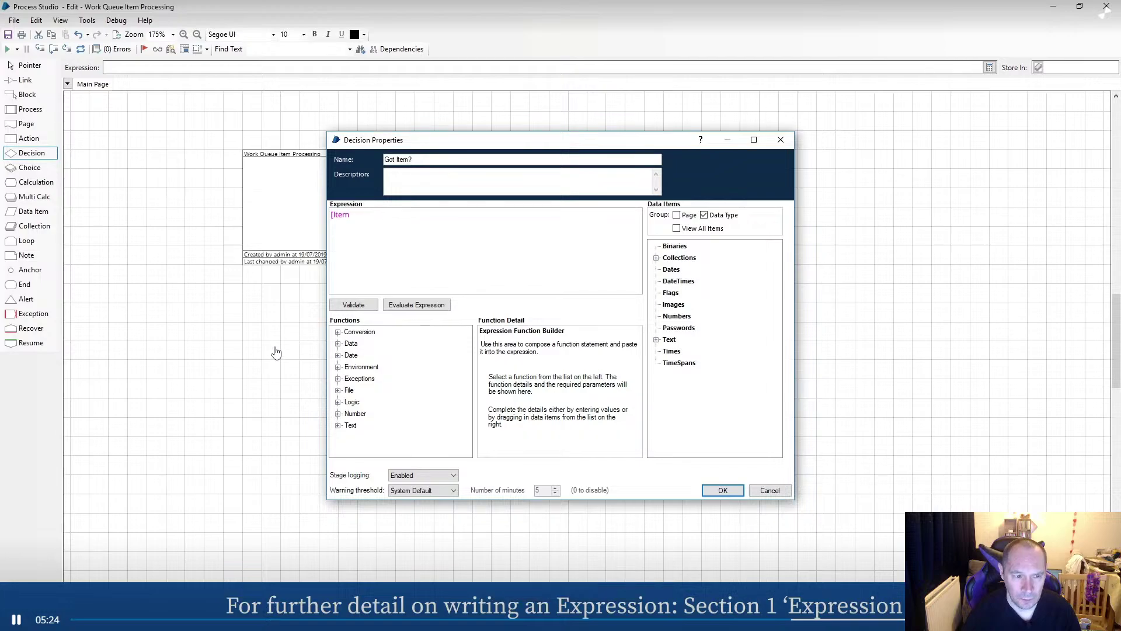
pyautogui.press('space')
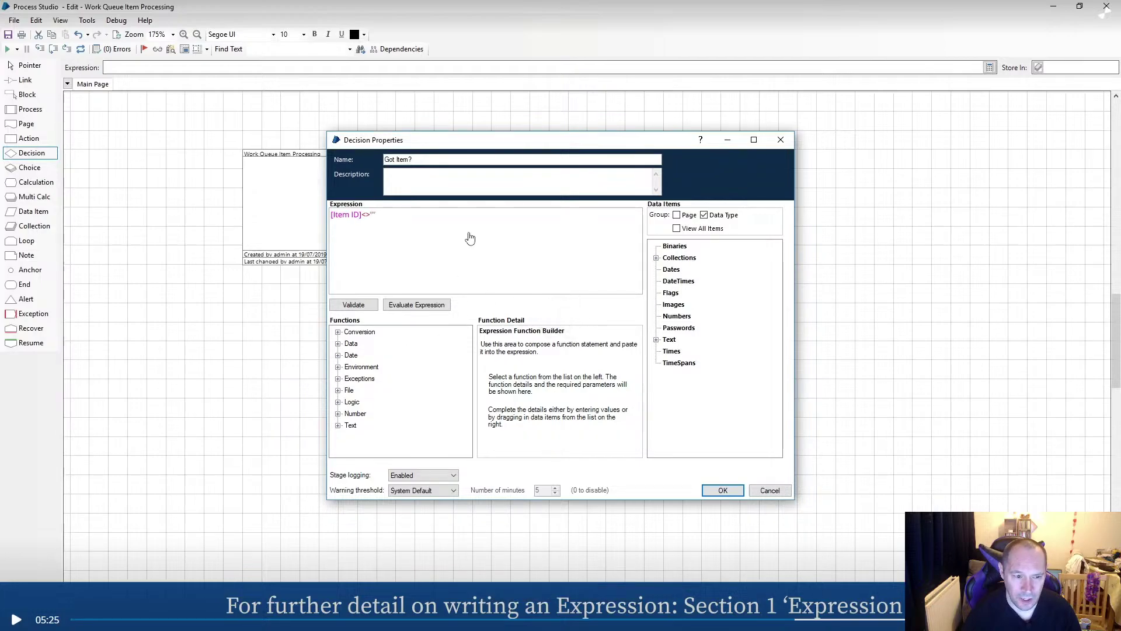
pyautogui.press('Escape')
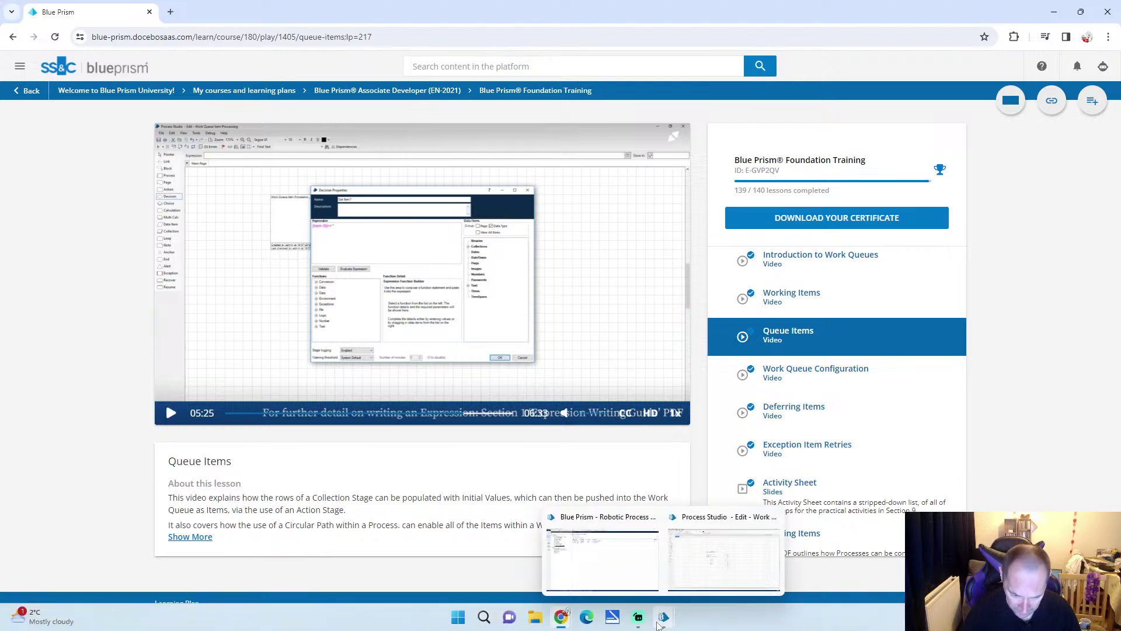
# Back in Process Studio, move the Mark Completed and End stages down together to make room below Get Next Item.
pyautogui.click(709, 586)
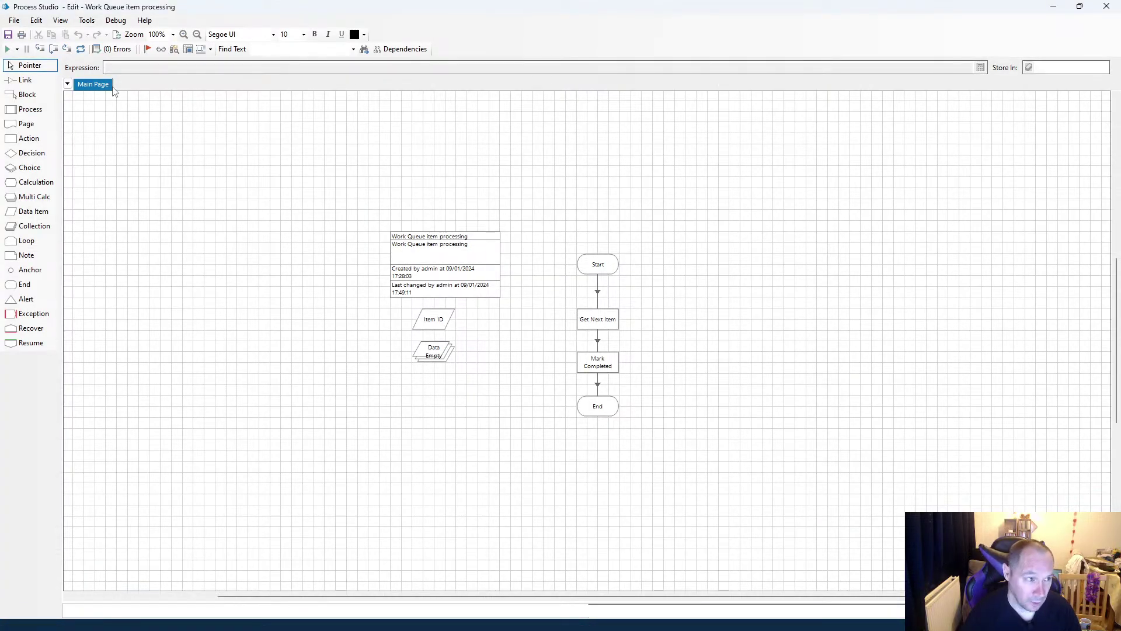
pyautogui.moveTo(567, 350); pyautogui.dragTo(673, 438)
pyautogui.moveTo(587, 364); pyautogui.dragTo(586, 430)
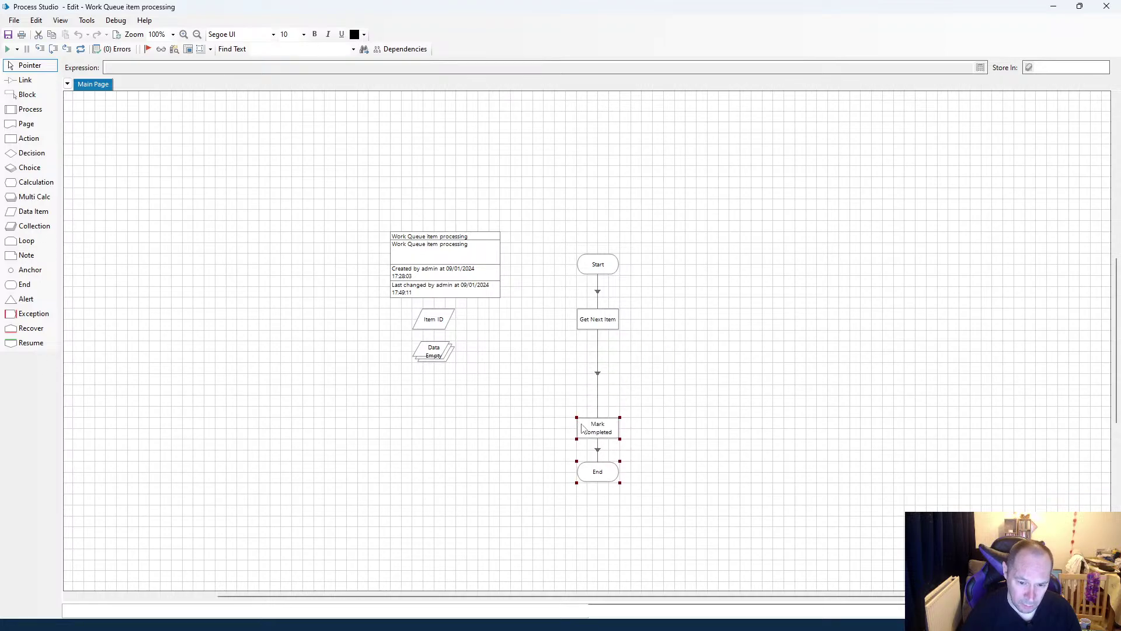
# Delete the link between Get Next Item and Mark Completed, and place a Decision stage in the gap between them.
pyautogui.click(555, 382)
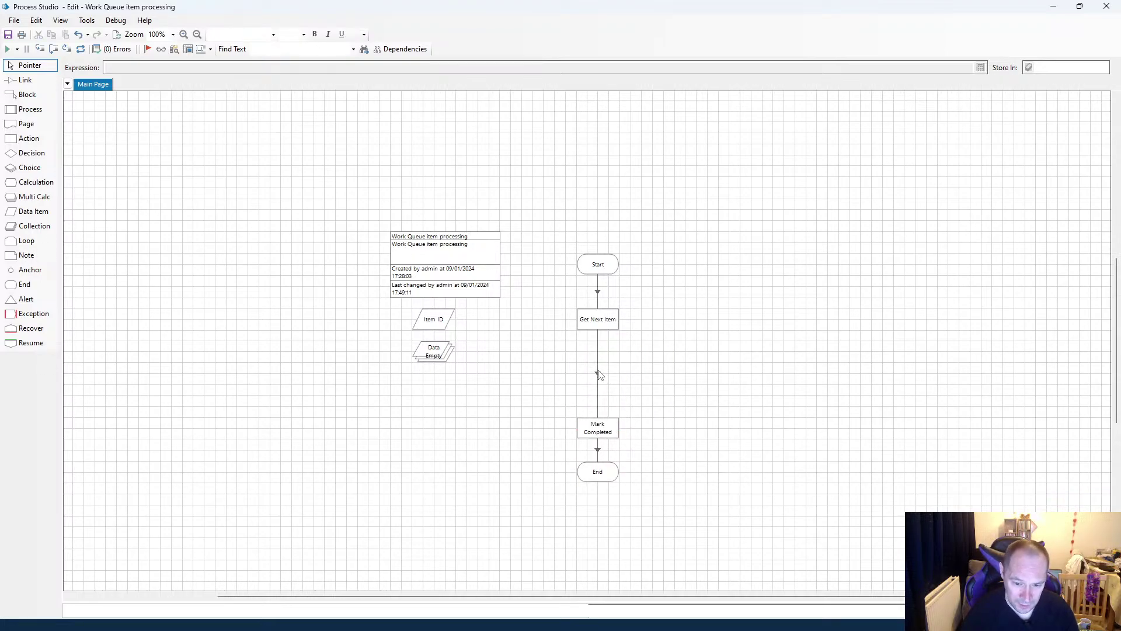
pyautogui.press('Delete')
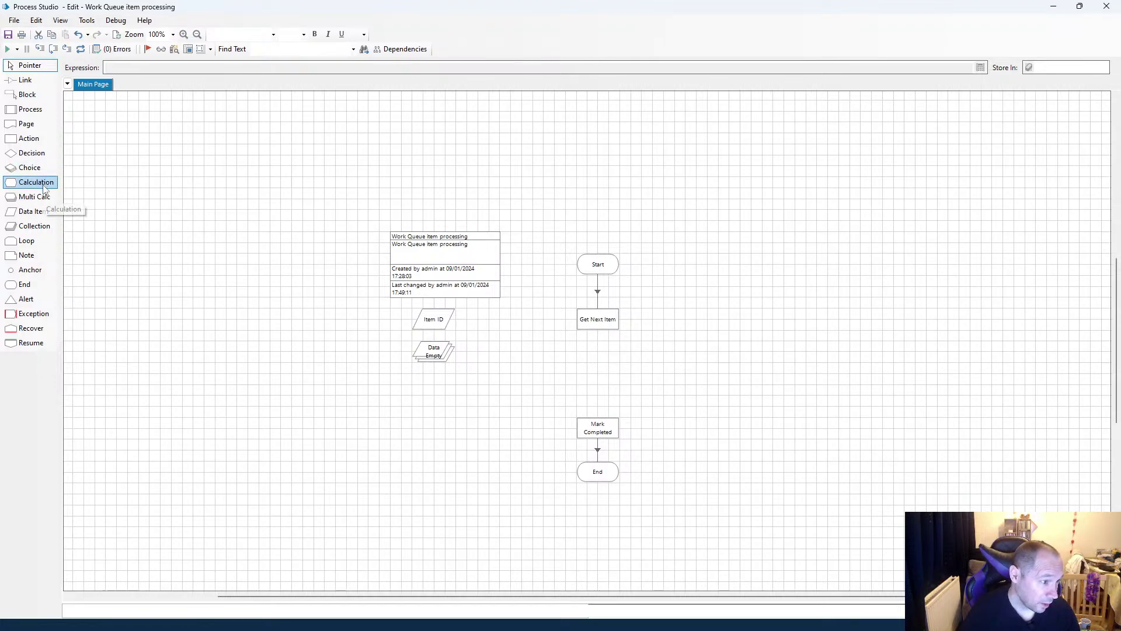
pyautogui.click(31, 155)
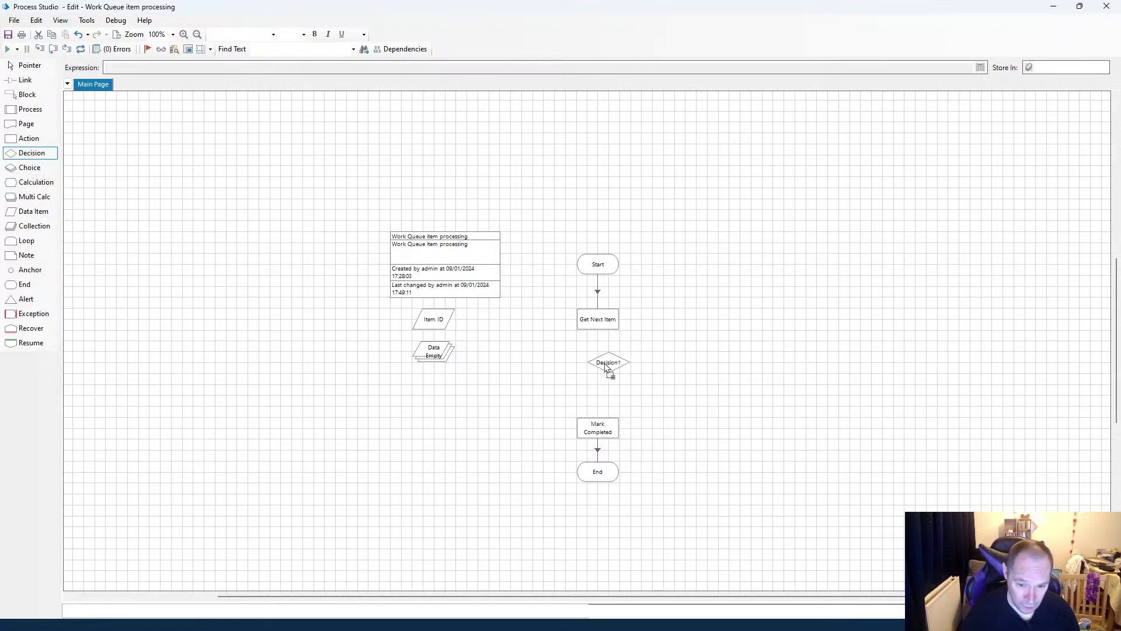
pyautogui.click(598, 375)
pyautogui.click(29, 66)
# Open the new decision's properties and look through its Collections and Text data items and the Logic and Number functions.
pyautogui.doubleClick(604, 381)
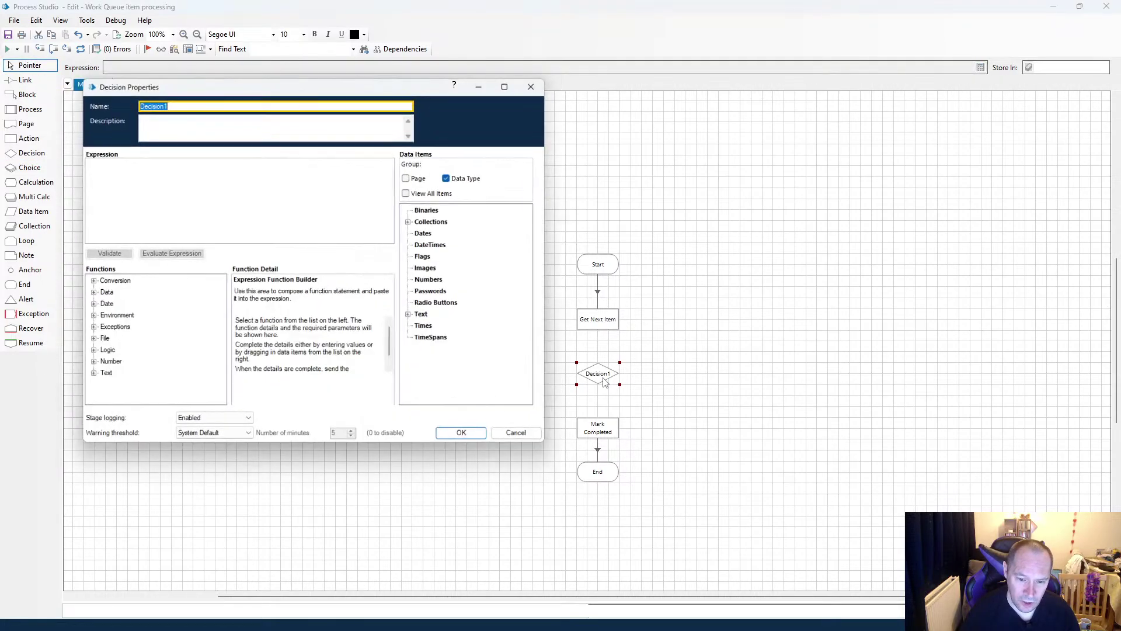
pyautogui.click(410, 221)
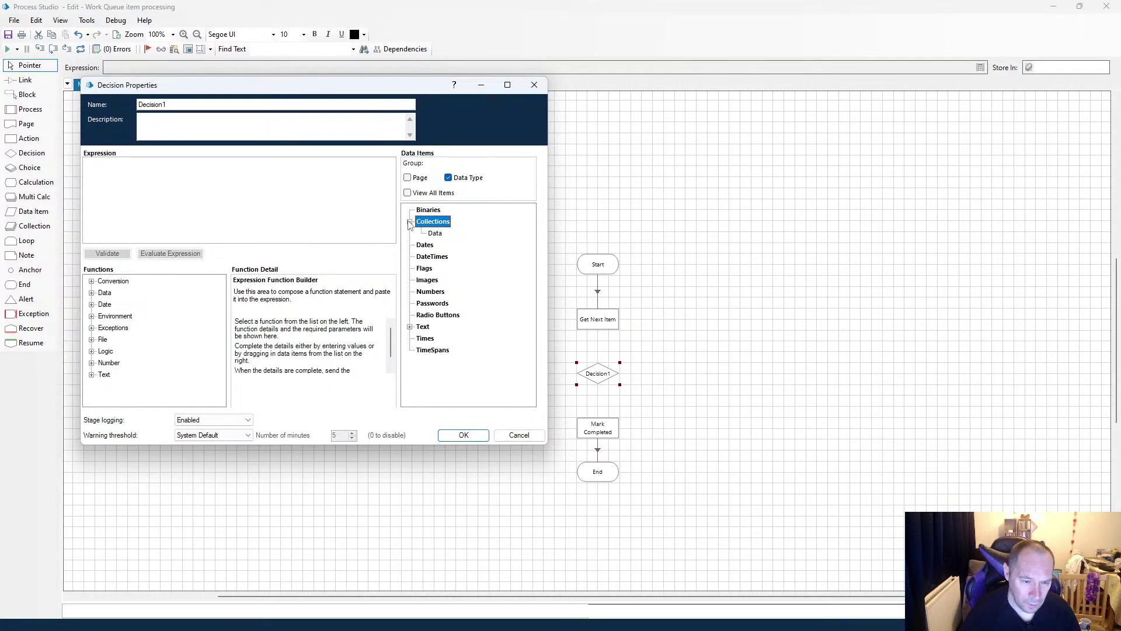
pyautogui.click(410, 222)
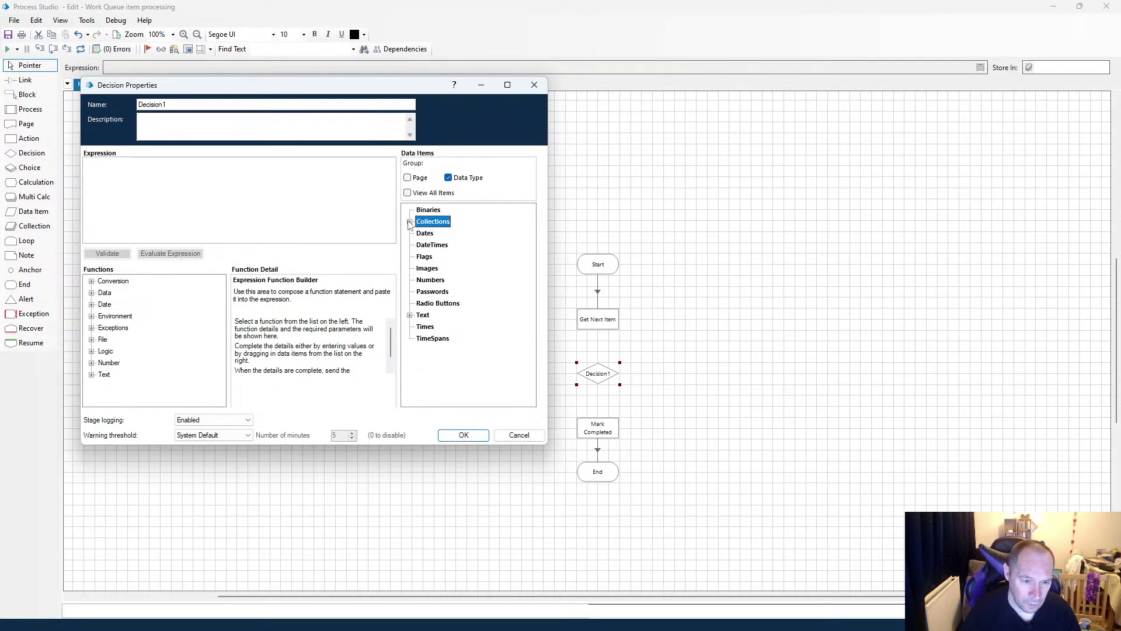
pyautogui.click(410, 315)
pyautogui.click(410, 315)
pyautogui.click(410, 315)
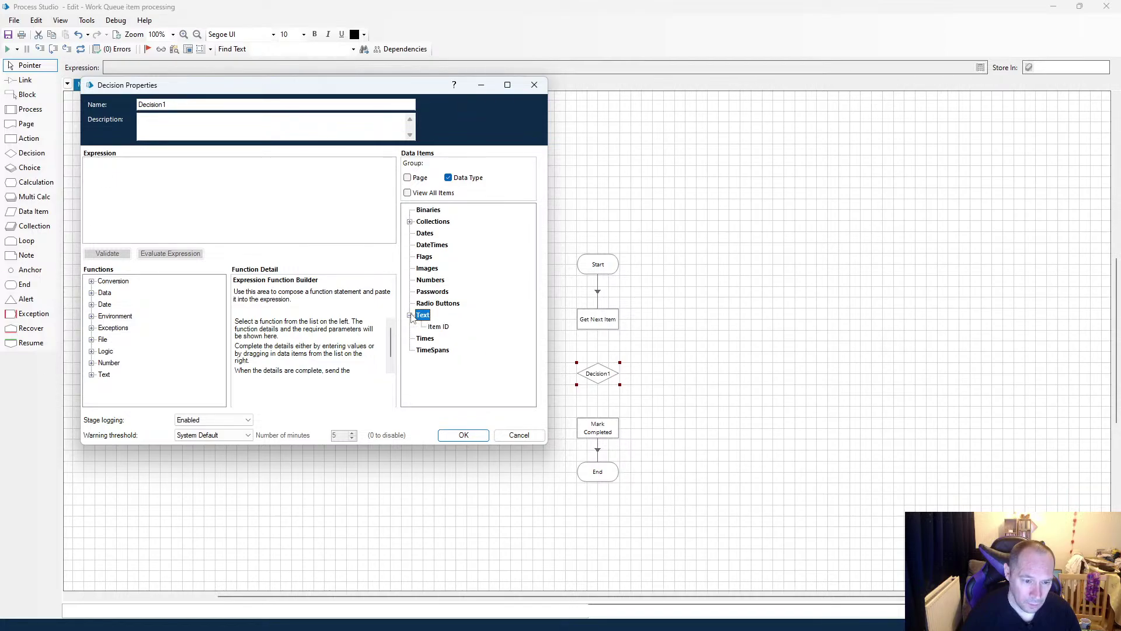
pyautogui.click(410, 316)
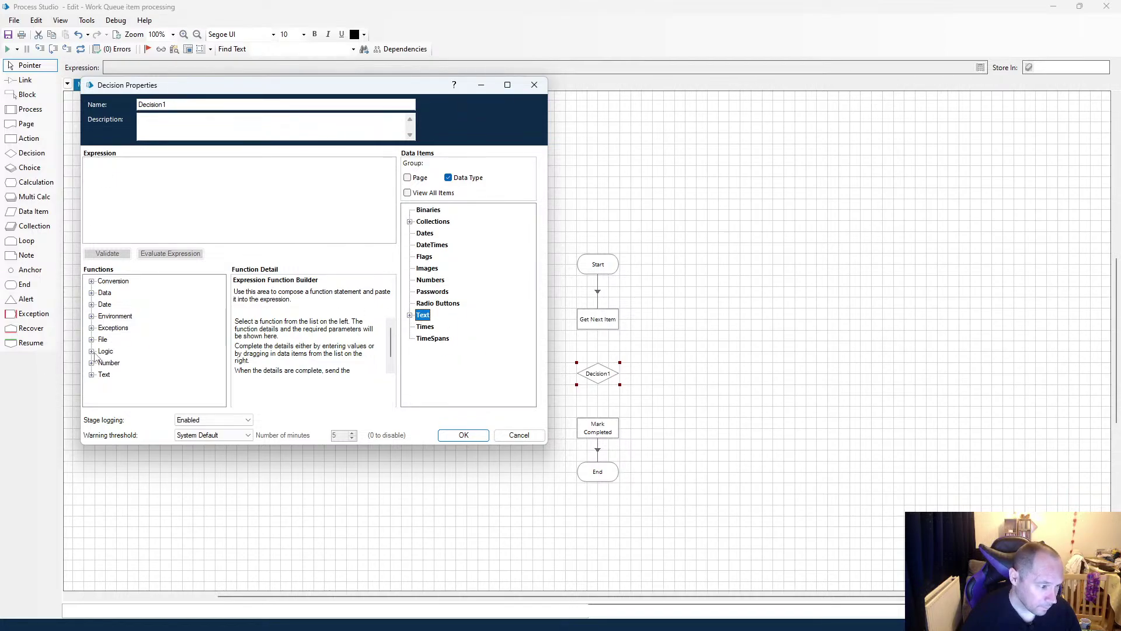
pyautogui.click(92, 352)
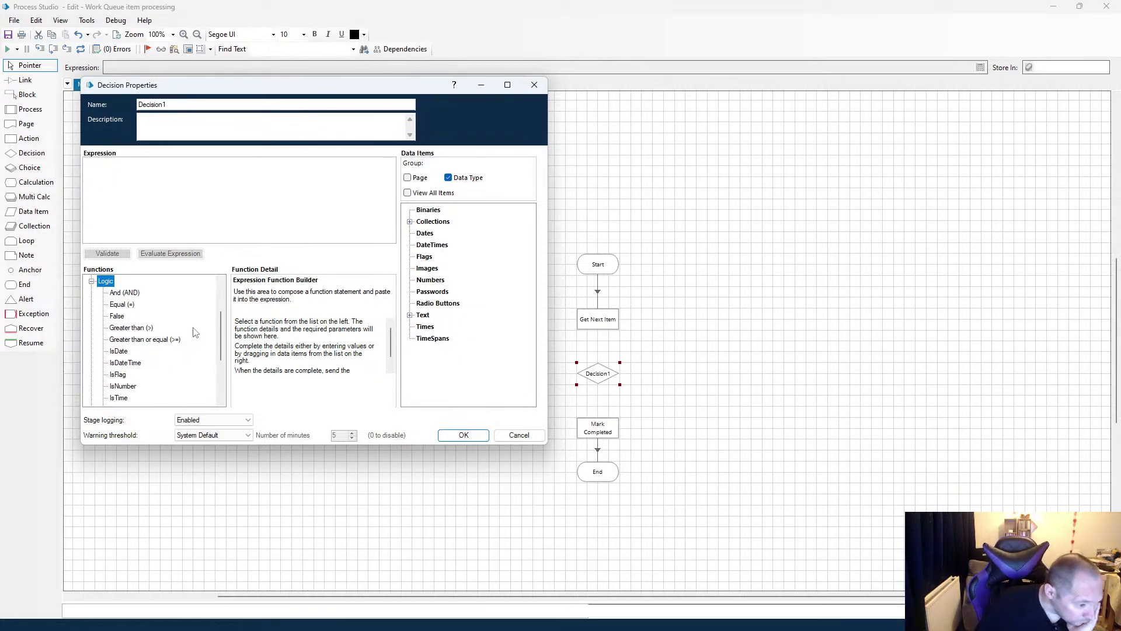
pyautogui.scroll(-1, 184, 336)
pyautogui.scroll(-2, 179, 338)
pyautogui.scroll(4, 131, 327)
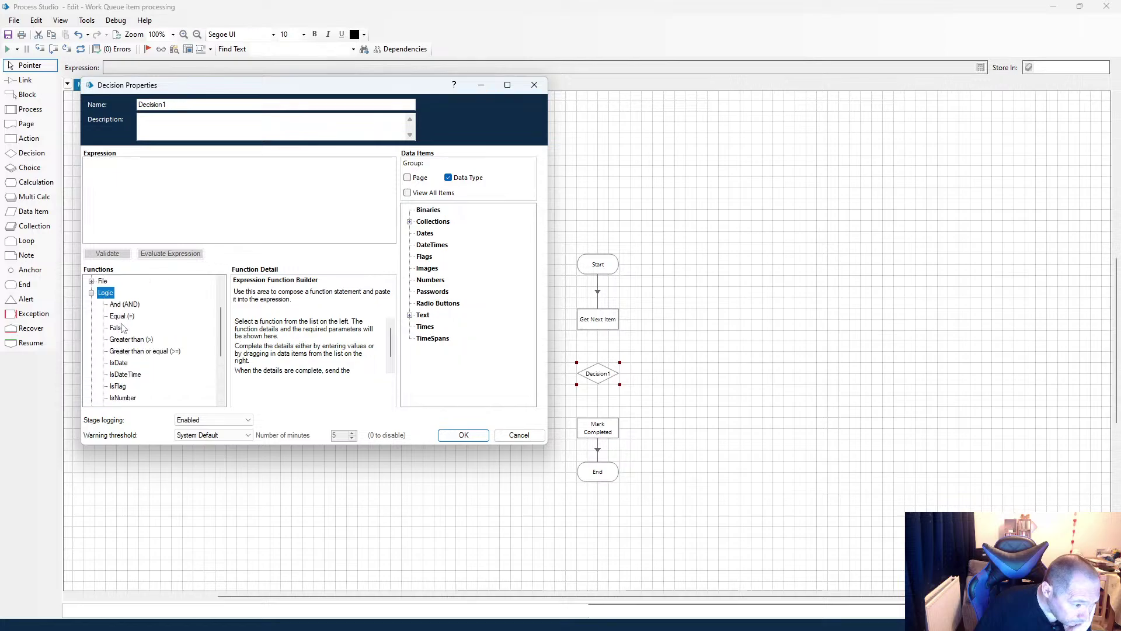
pyautogui.click(92, 328)
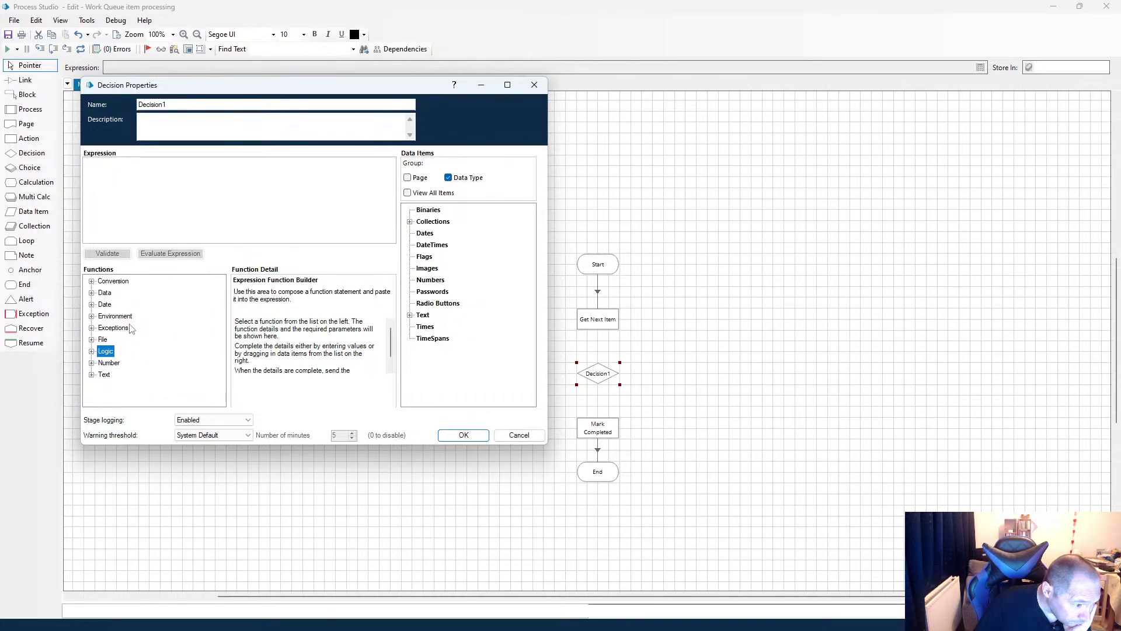
pyautogui.doubleClick(100, 363)
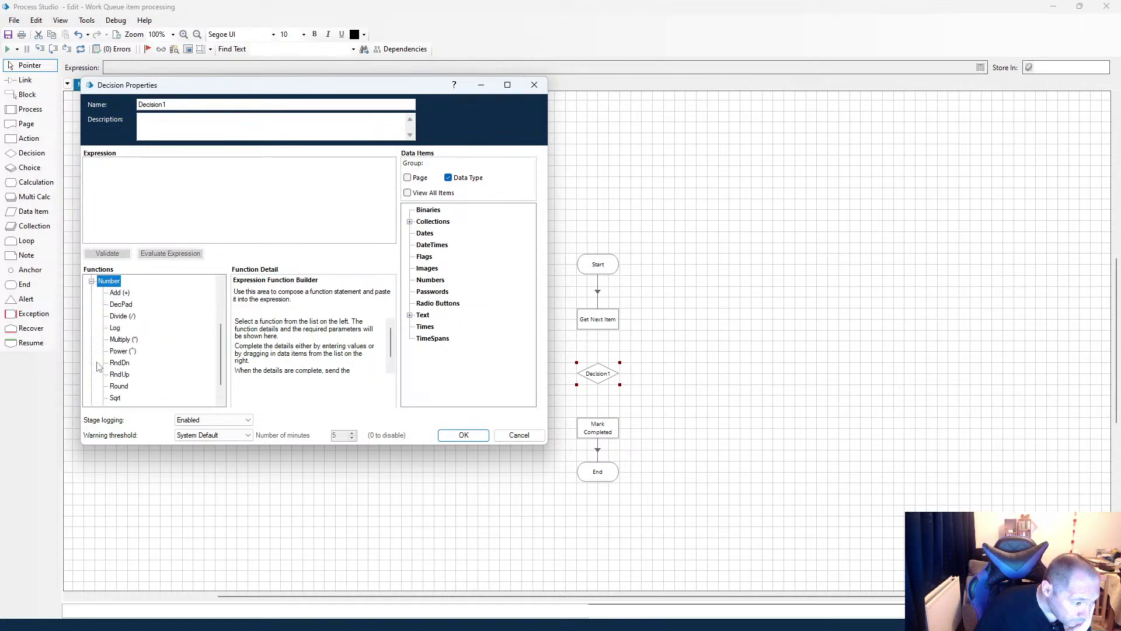
pyautogui.click(92, 282)
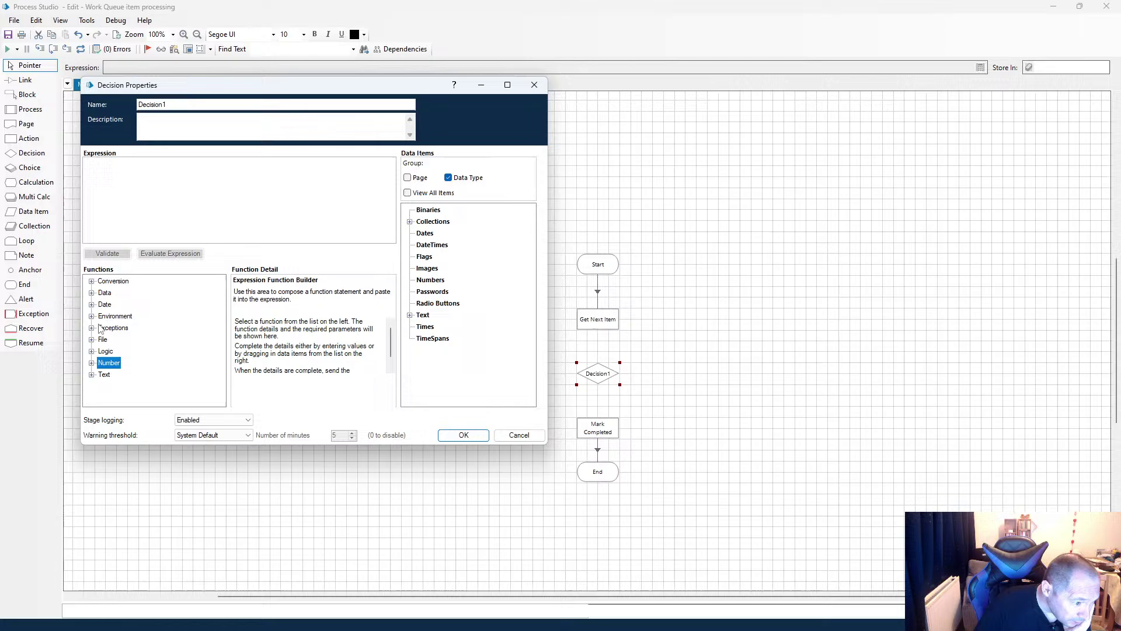
pyautogui.doubleClick(96, 355)
pyautogui.scroll(1, 156, 356)
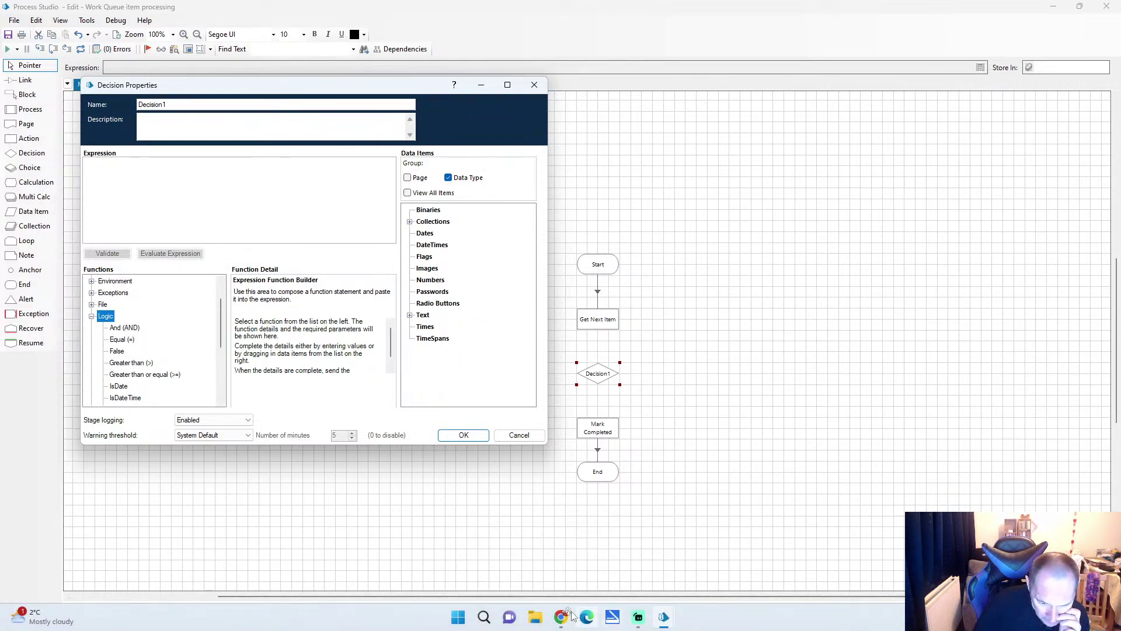
# Switch to the browser lesson and read the Got Item? decision's expression in full screen.
pyautogui.moveTo(562, 616)
pyautogui.click(532, 558)
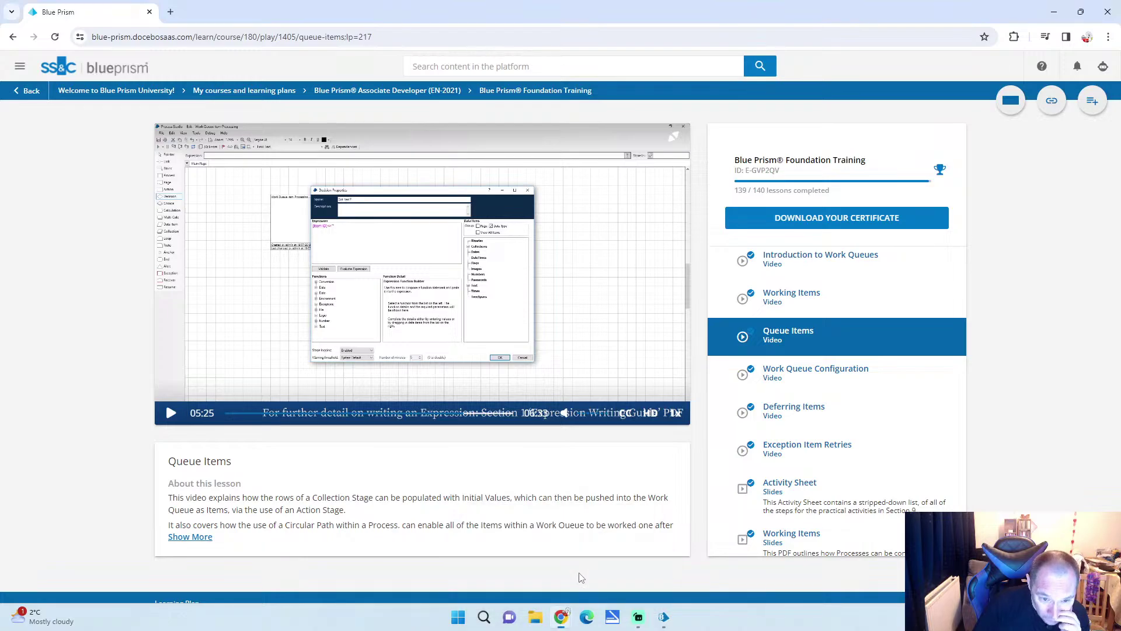
pyautogui.doubleClick(358, 250)
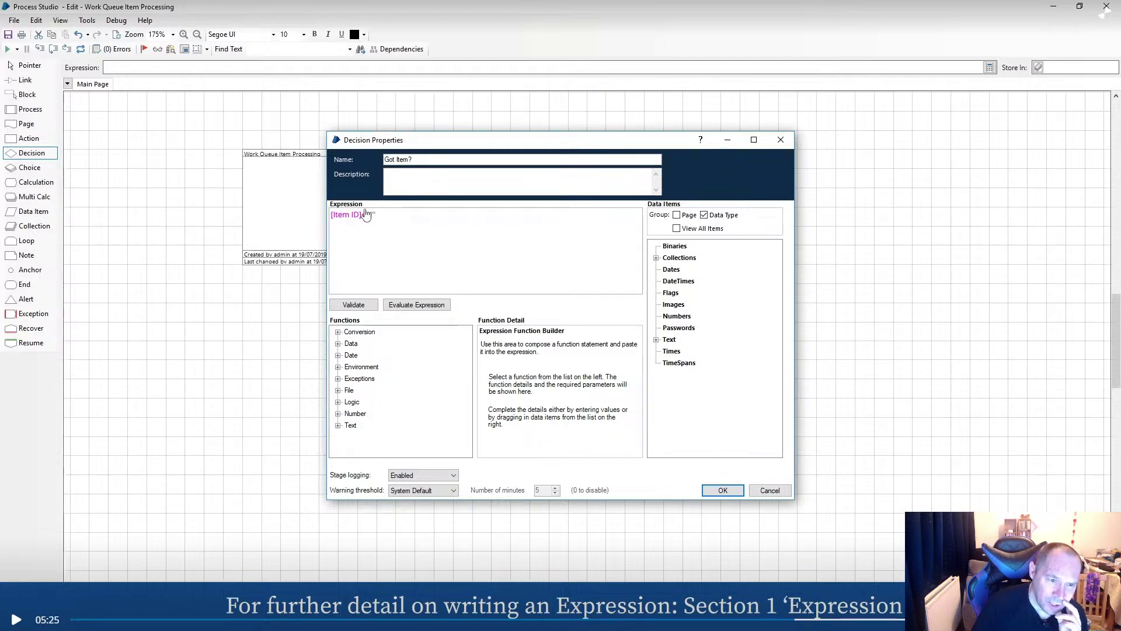
pyautogui.click(1104, 14)
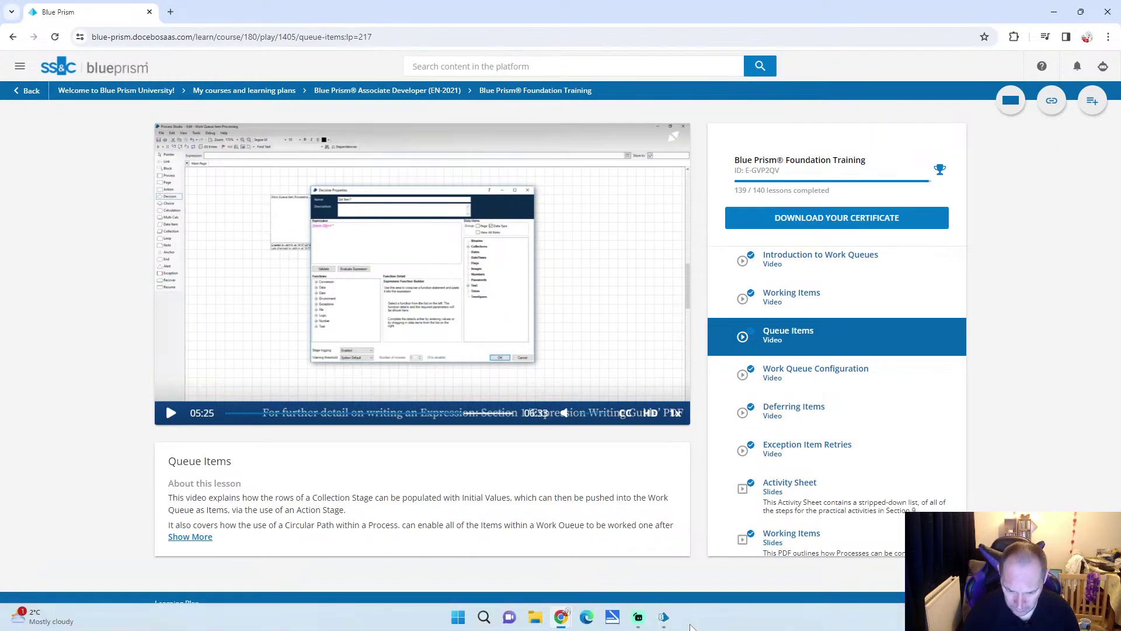
# Back in Process Studio, set the decision's expression to [Item ID]<>"", validate it and accept the properties.
pyautogui.moveTo(664, 617)
pyautogui.click(727, 576)
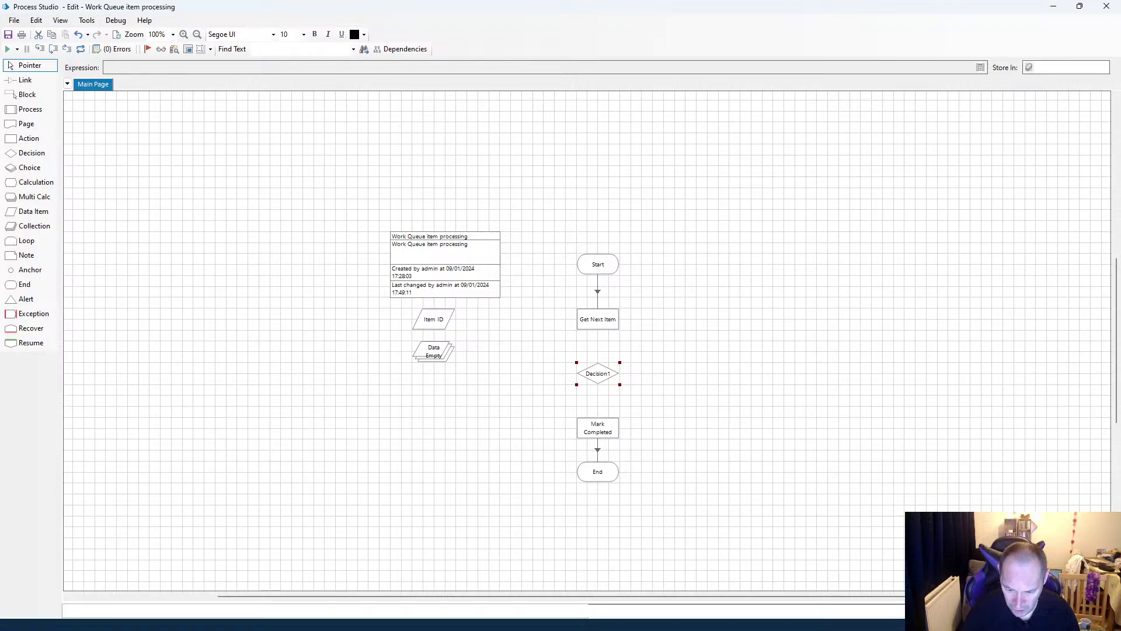
pyautogui.click(758, 569)
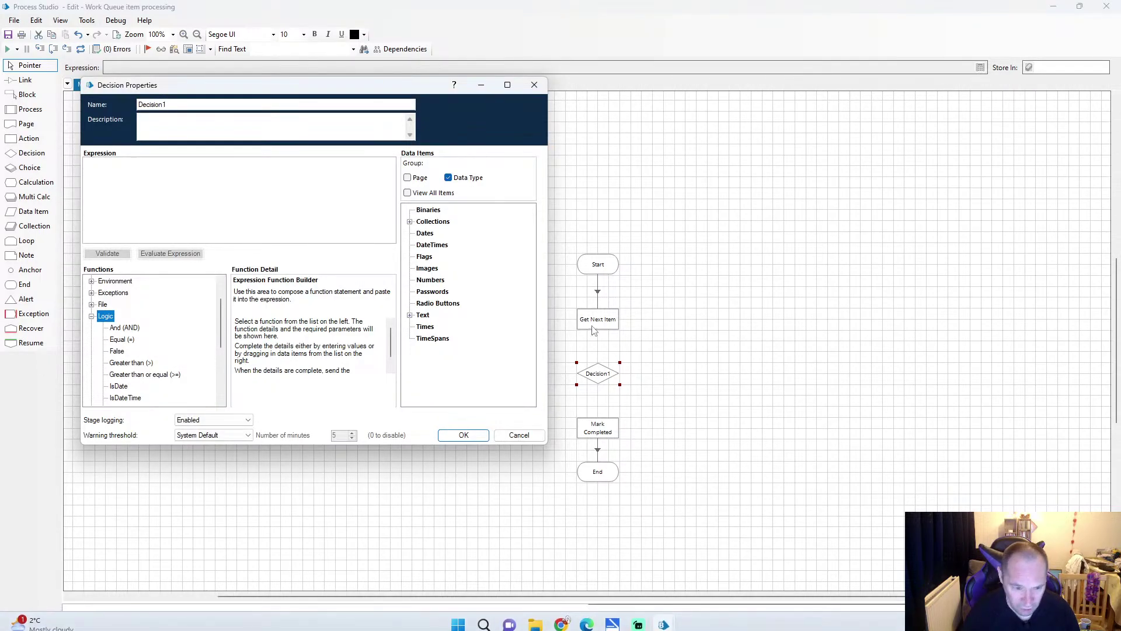
pyautogui.click(422, 316)
pyautogui.click(410, 315)
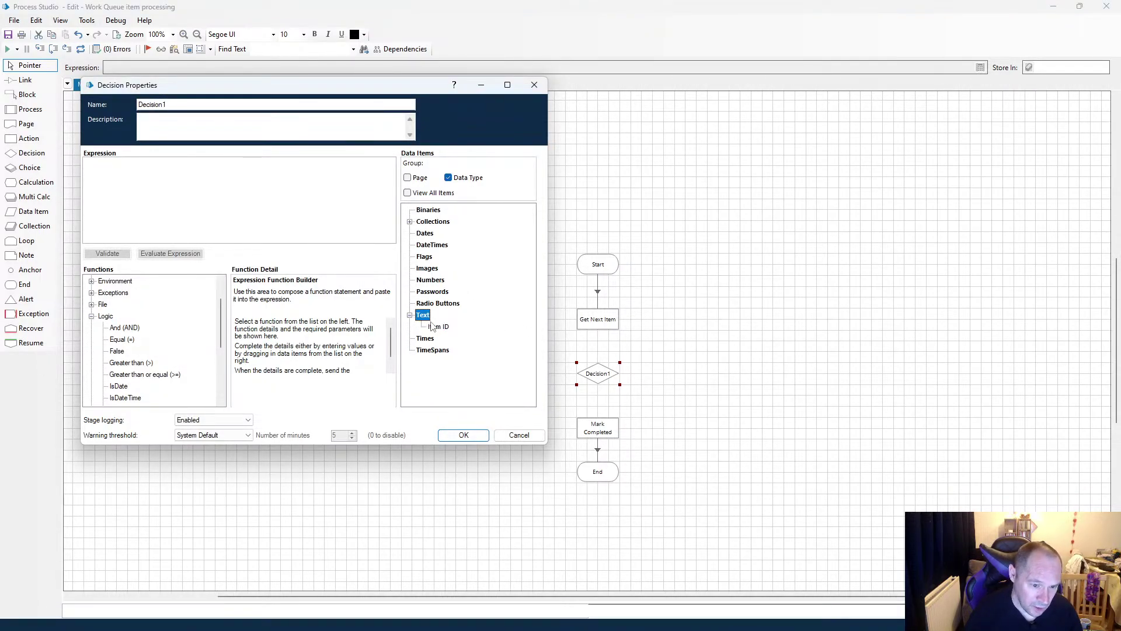
pyautogui.moveTo(438, 331); pyautogui.dragTo(215, 193)
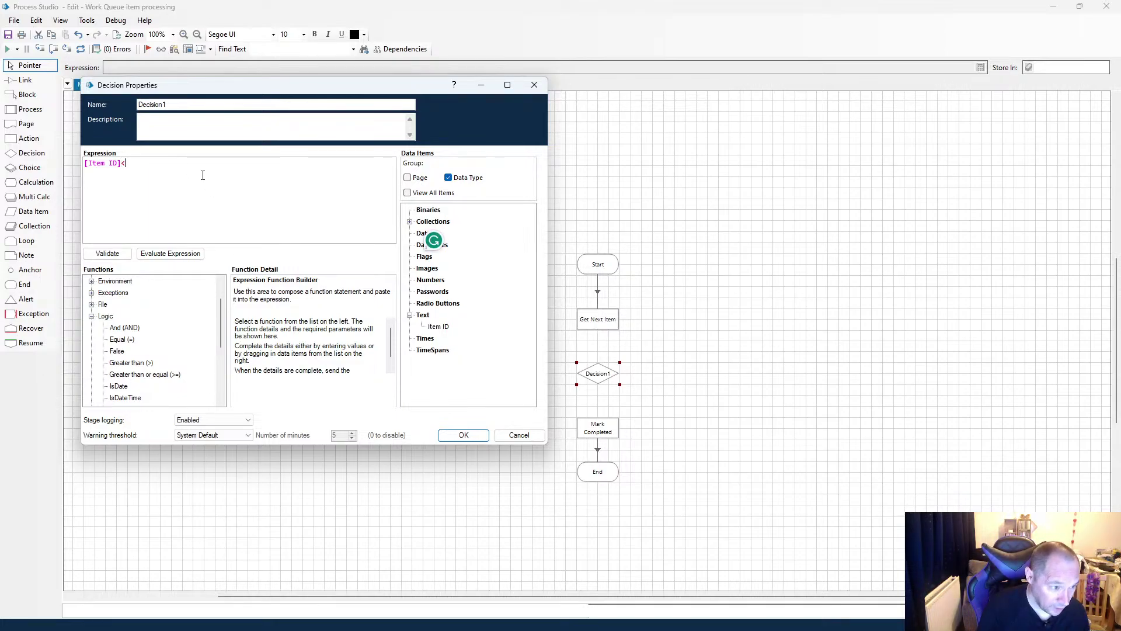
pyautogui.write('<>""')
pyautogui.click(108, 253)
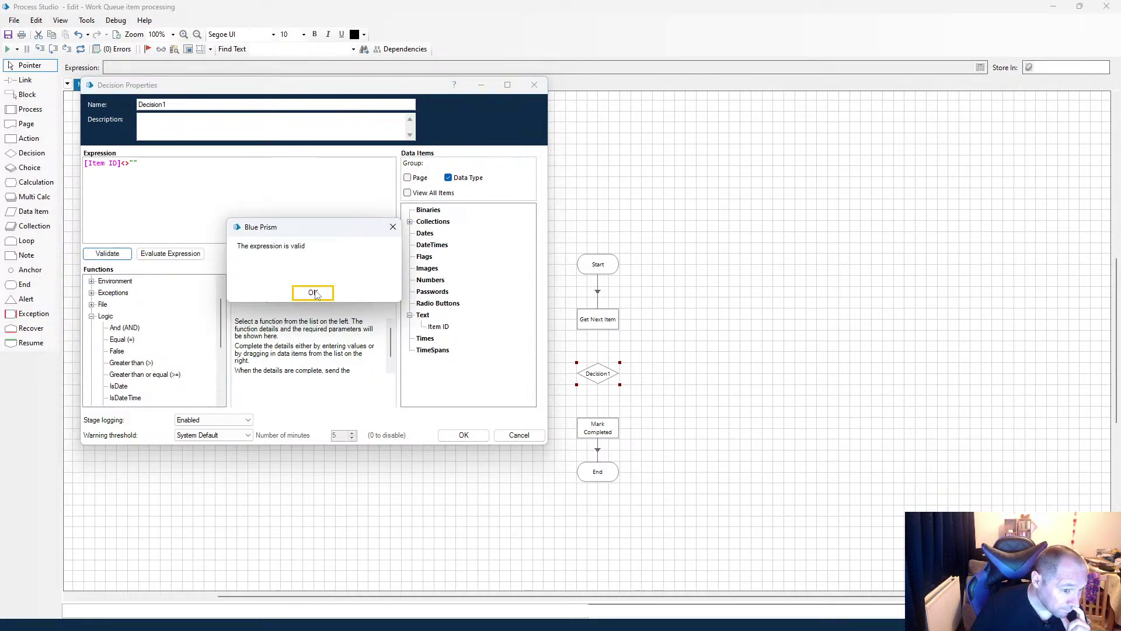
pyautogui.click(313, 293)
pyautogui.click(463, 434)
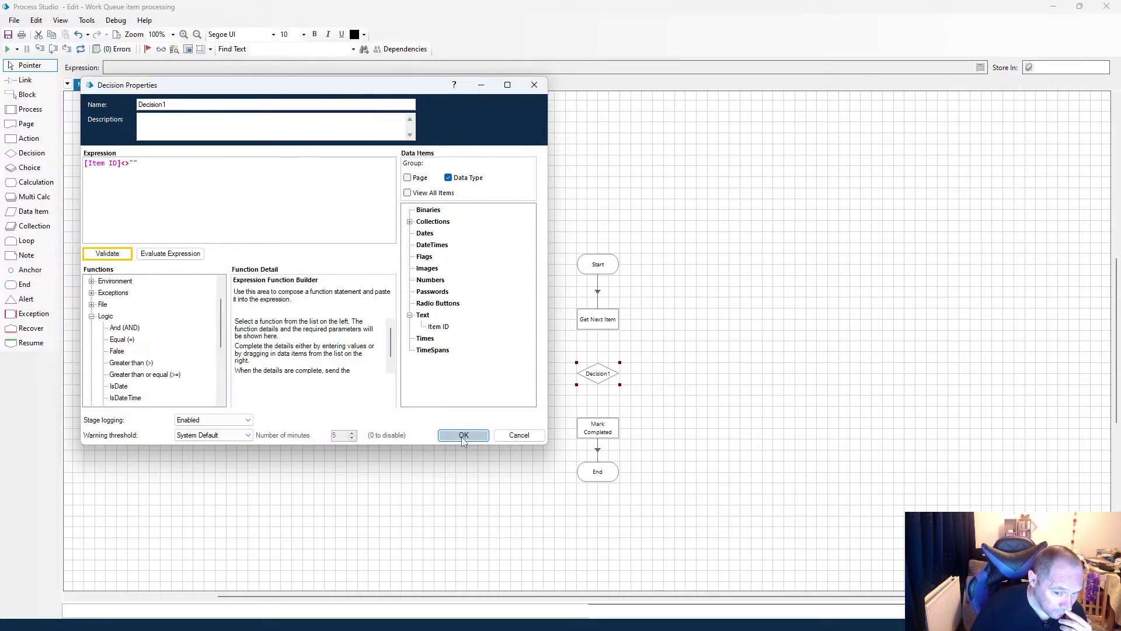
# Link Get Next Item through the decision to Mark Completed, and link the decision to a new End stage on its right.
pyautogui.click(25, 79)
pyautogui.moveTo(584, 319)
pyautogui.mouseDown()
pyautogui.moveTo(613, 379)
pyautogui.moveTo(600, 387)
pyautogui.moveTo(605, 431)
pyautogui.mouseUp()
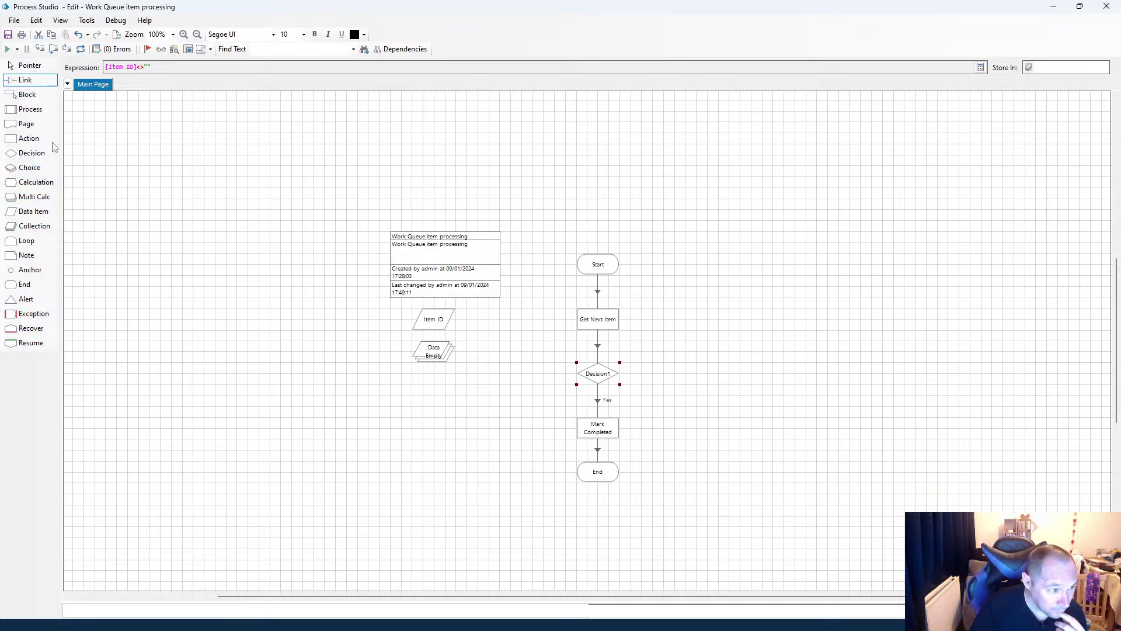
pyautogui.moveTo(25, 285); pyautogui.dragTo(680, 379)
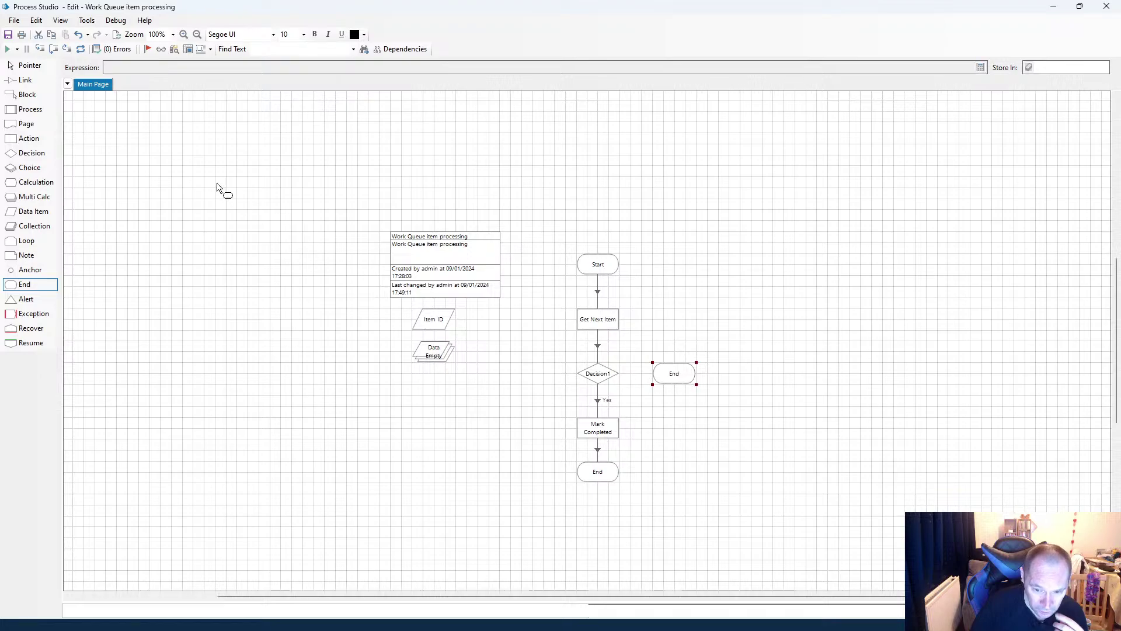
pyautogui.click(25, 80)
pyautogui.moveTo(612, 380); pyautogui.dragTo(689, 381)
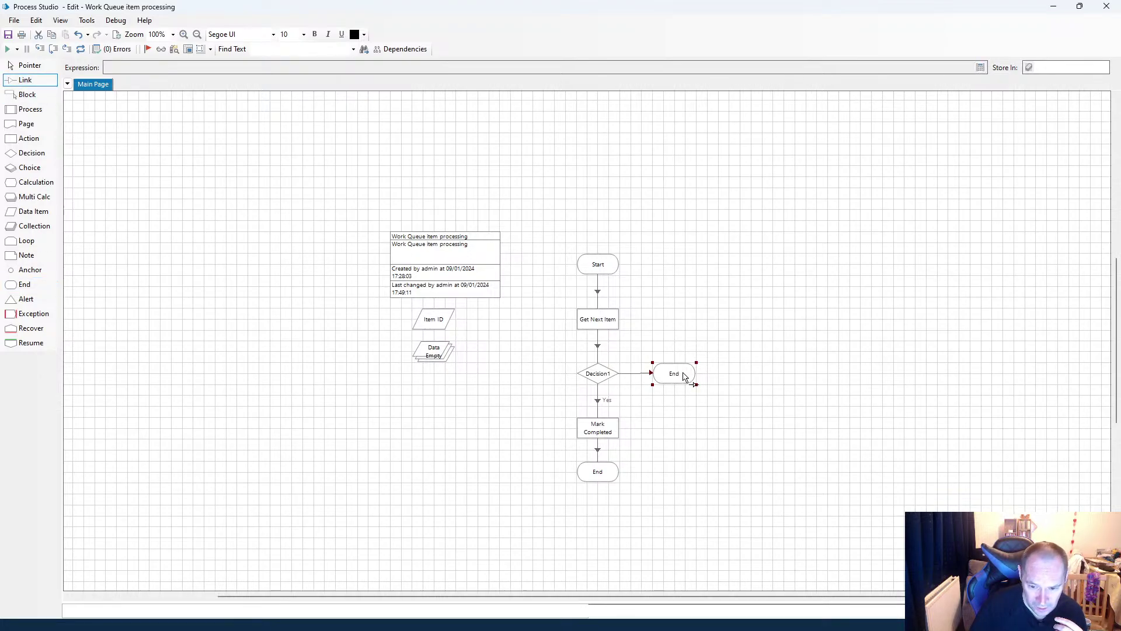
# Switch the decision's Yes and No branches, and review its expression in the decision properties.
pyautogui.rightClick(609, 370)
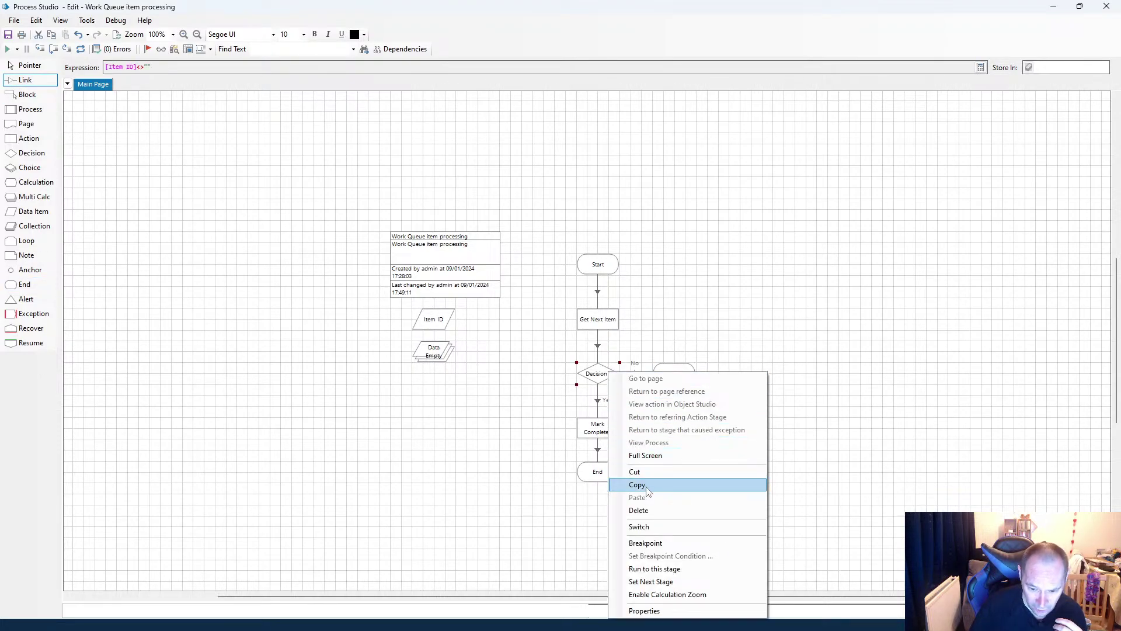
pyautogui.click(655, 526)
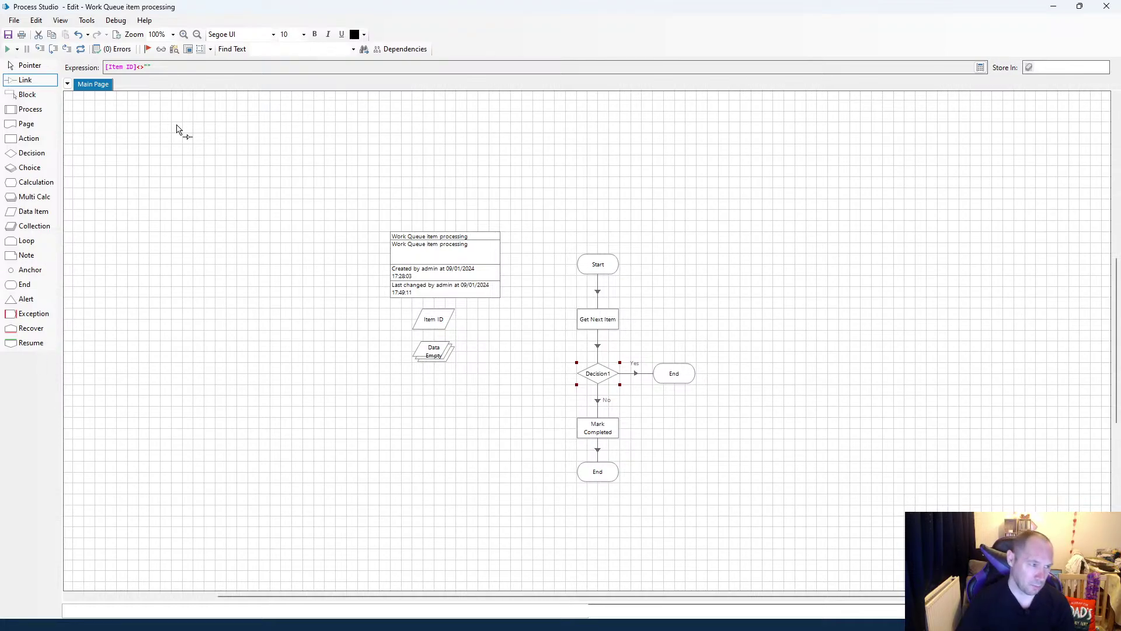
pyautogui.click(29, 65)
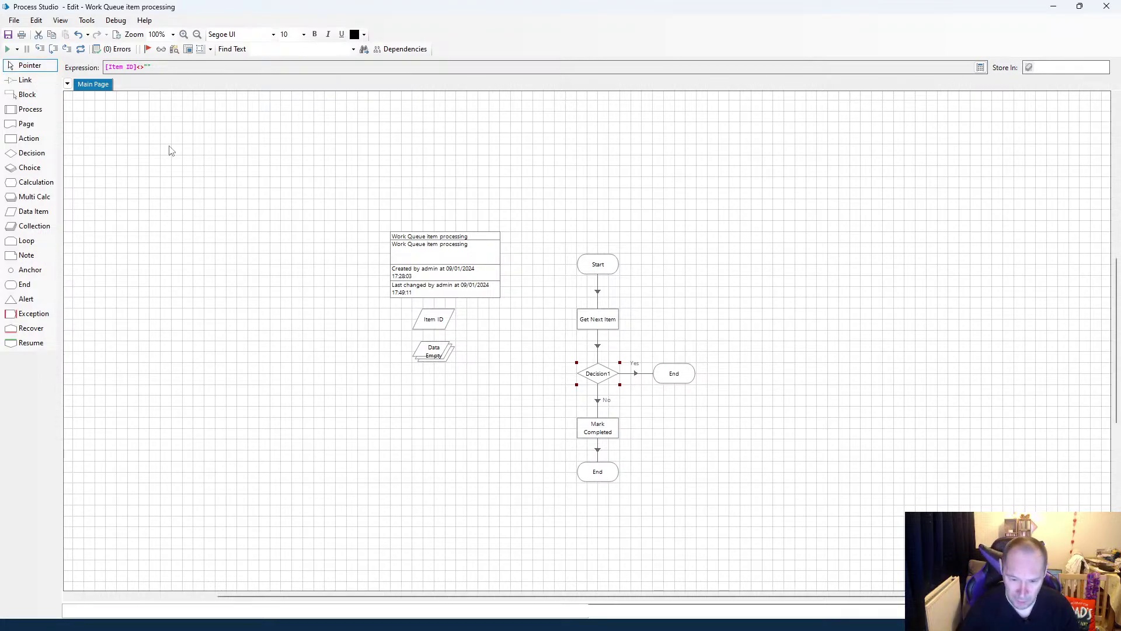
pyautogui.doubleClick(601, 380)
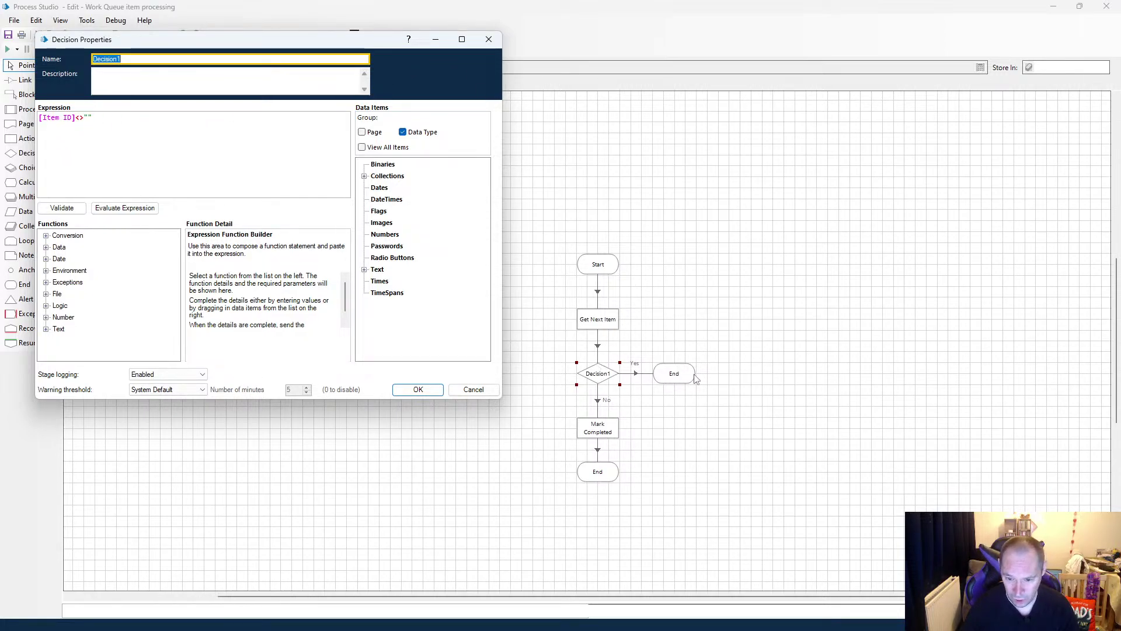
pyautogui.click(427, 392)
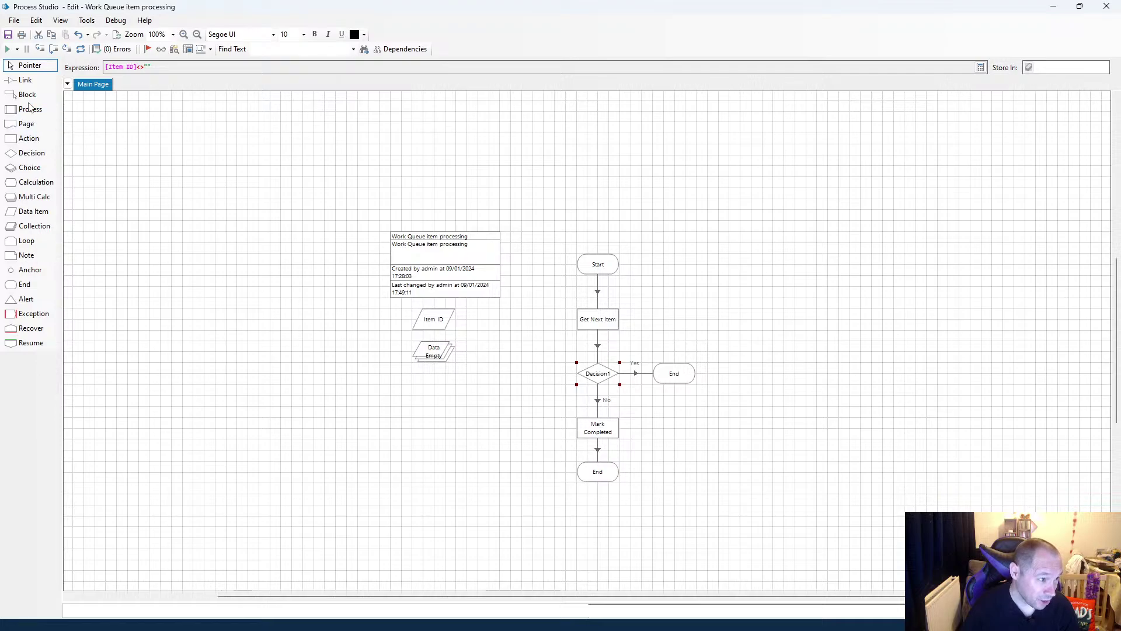
# Add two anchors left of Mark Completed and Get Next Item, and link Mark Completed through them back to Get Next Item.
pyautogui.click(29, 270)
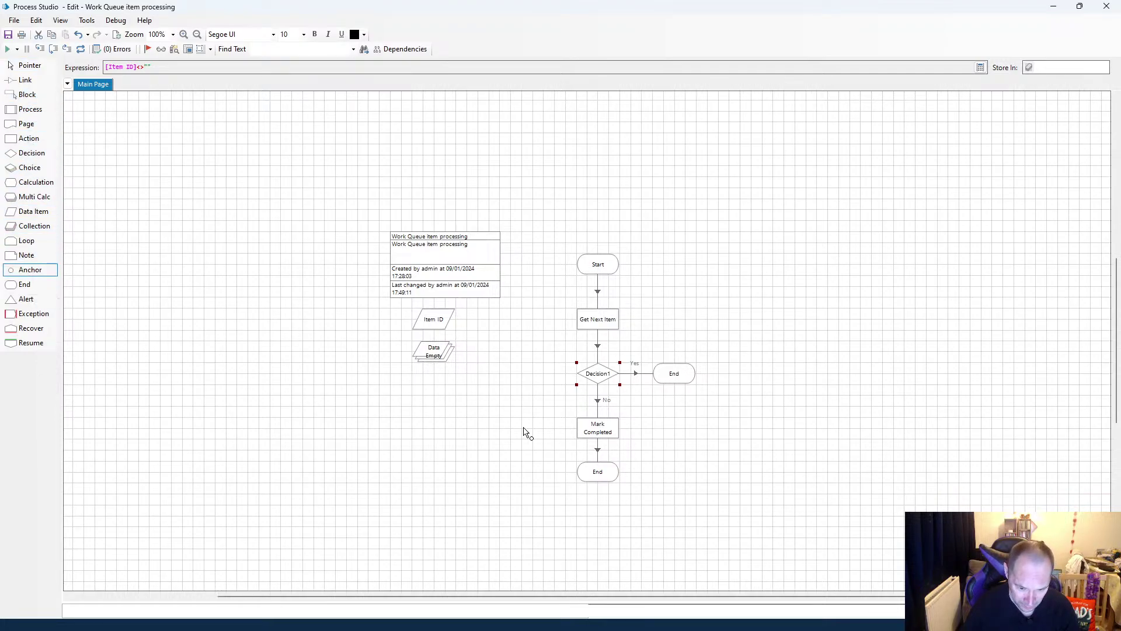
pyautogui.click(522, 428)
pyautogui.click(522, 319)
pyautogui.click(28, 80)
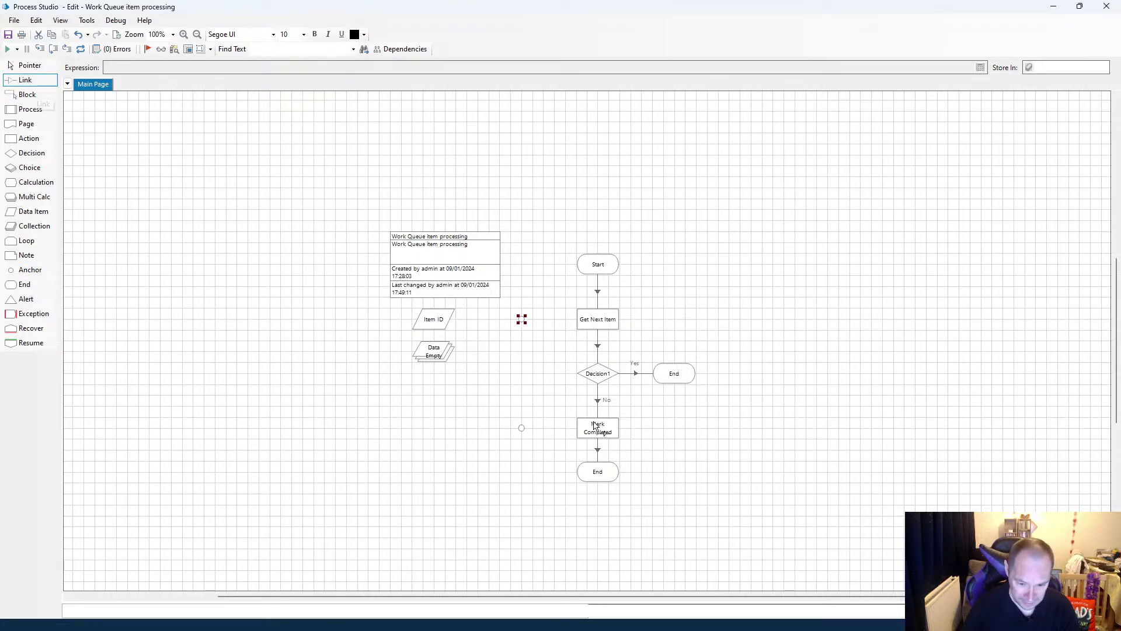
pyautogui.moveTo(595, 432); pyautogui.dragTo(522, 431)
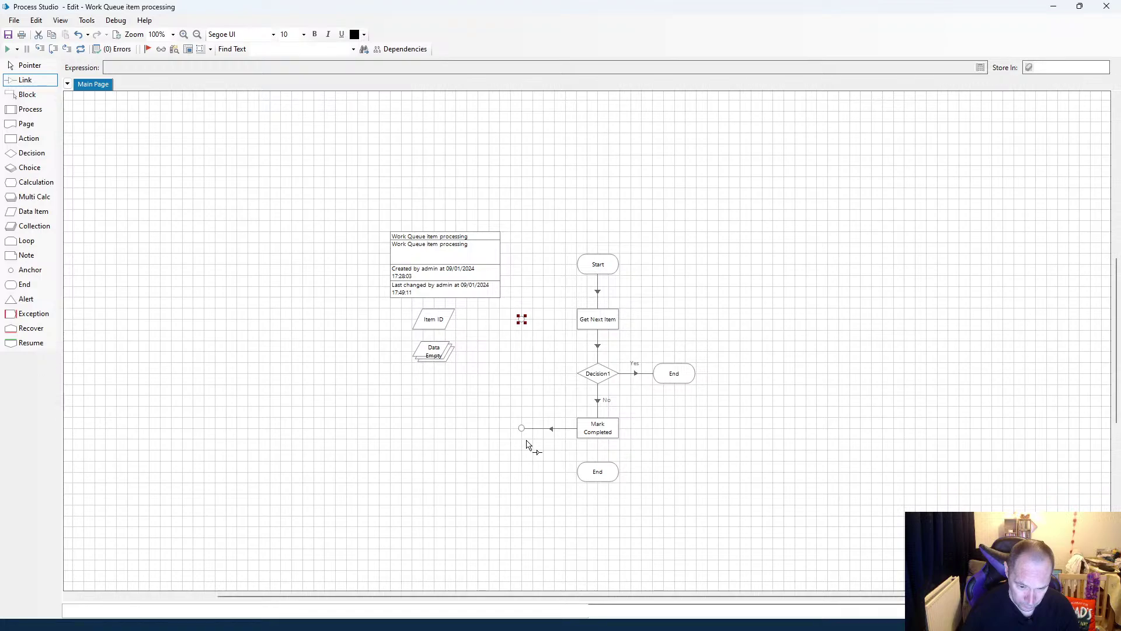
pyautogui.moveTo(522, 429); pyautogui.dragTo(596, 326)
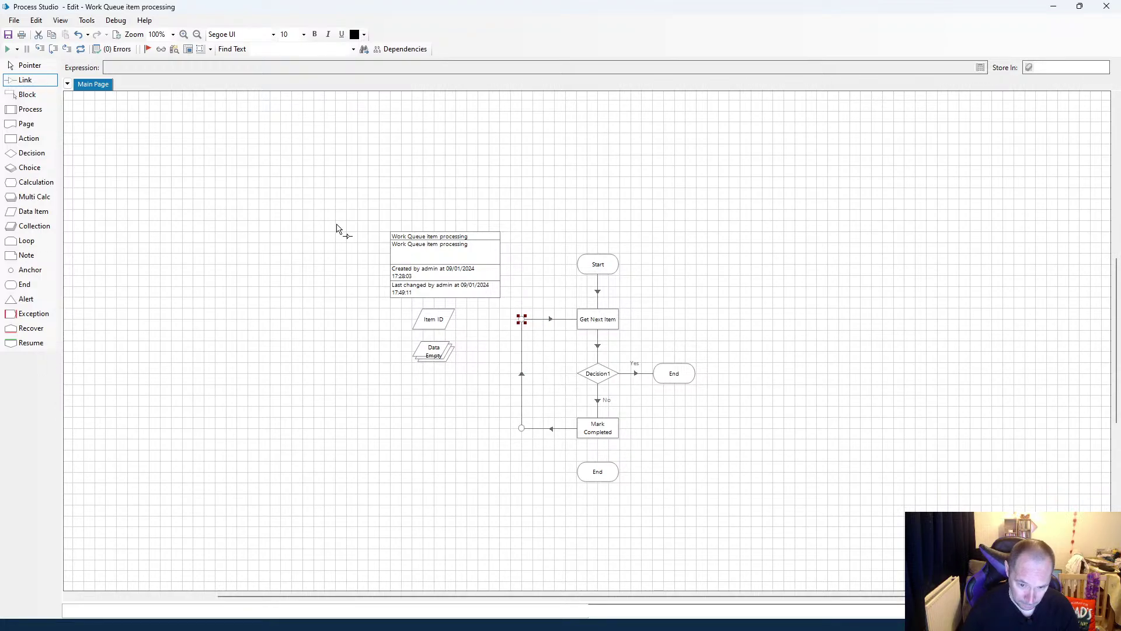
# Delete the unlinked End stage below Mark Completed.
pyautogui.click(29, 67)
pyautogui.click(610, 473)
pyautogui.press('Delete')
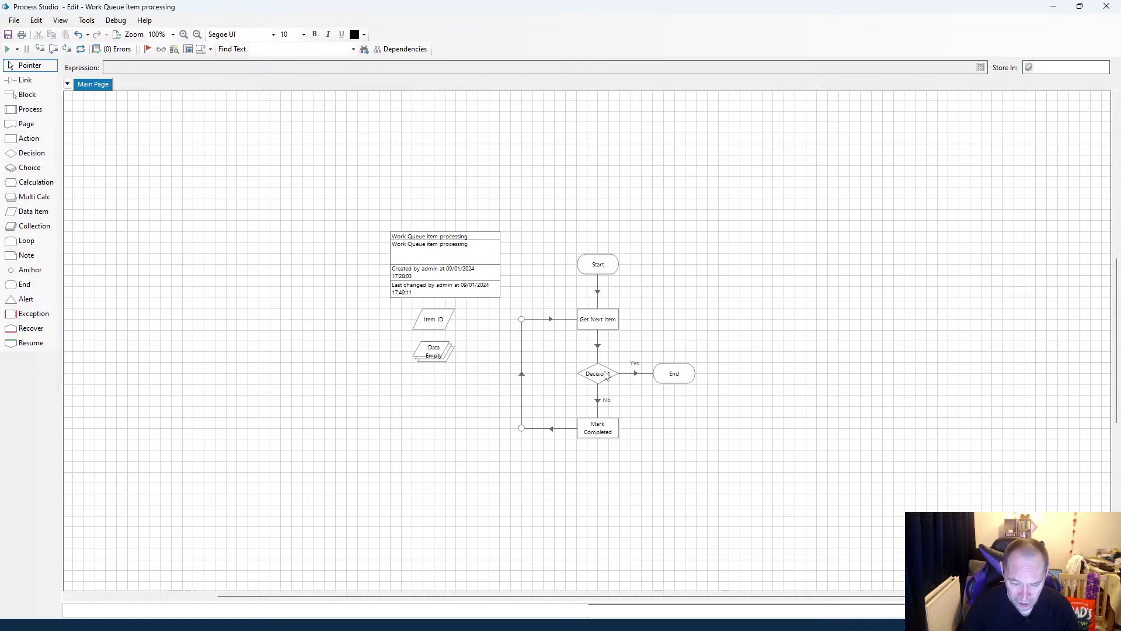
pyautogui.moveTo(606, 375)
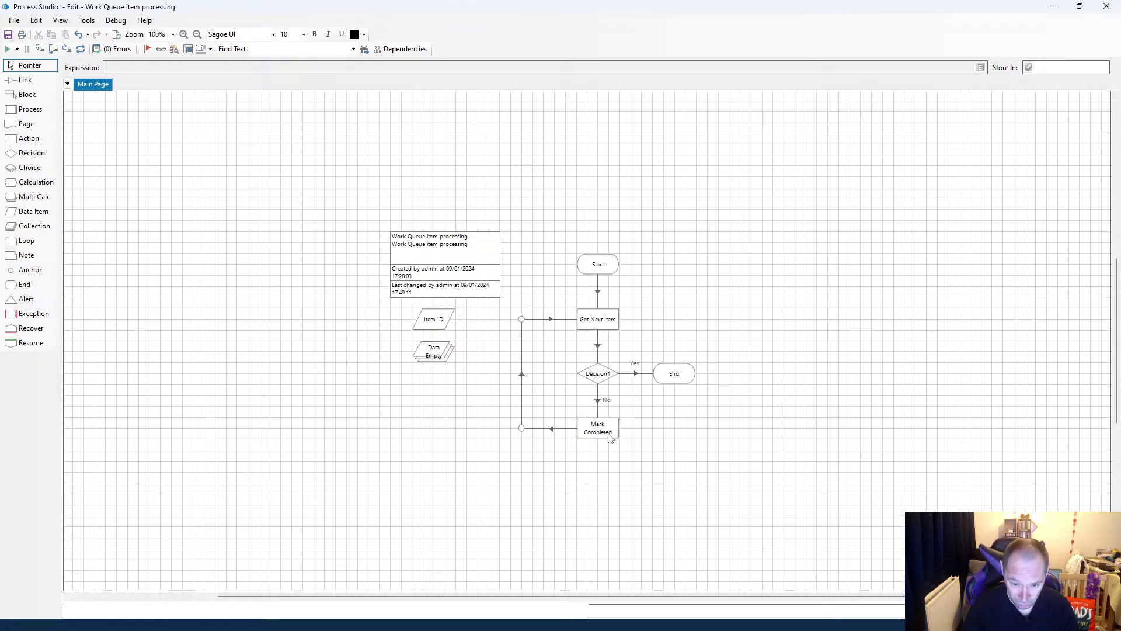
pyautogui.moveTo(610, 438)
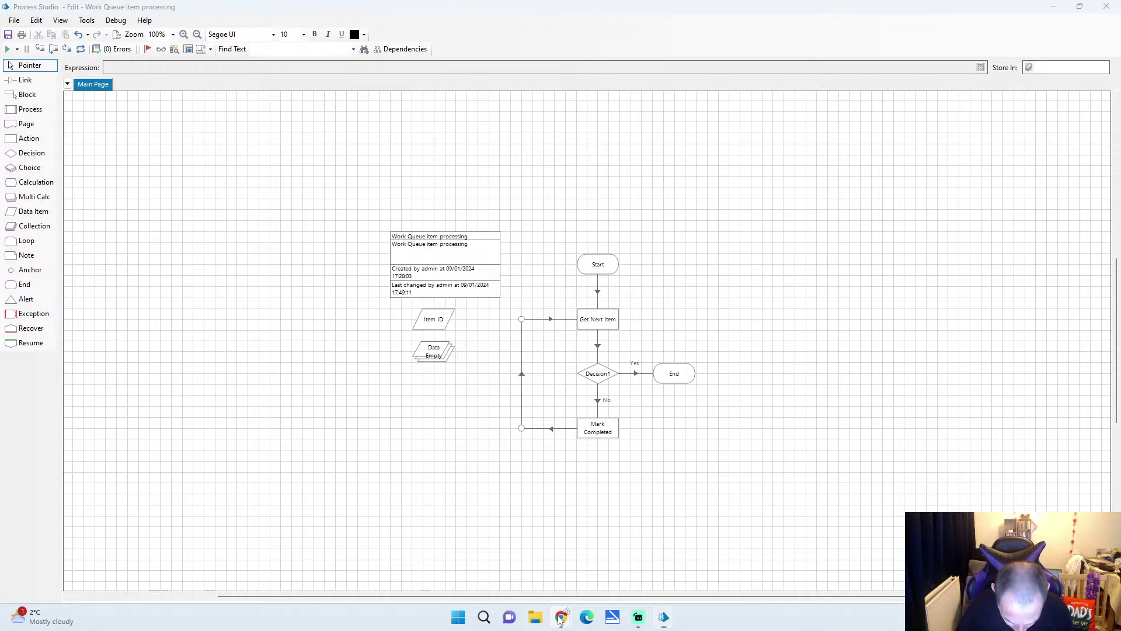
# Switch to Chrome and watch the Queue Items lesson full screen up to 05:43, comparing its decision branches with the process.
pyautogui.moveTo(561, 617)
pyautogui.click(567, 572)
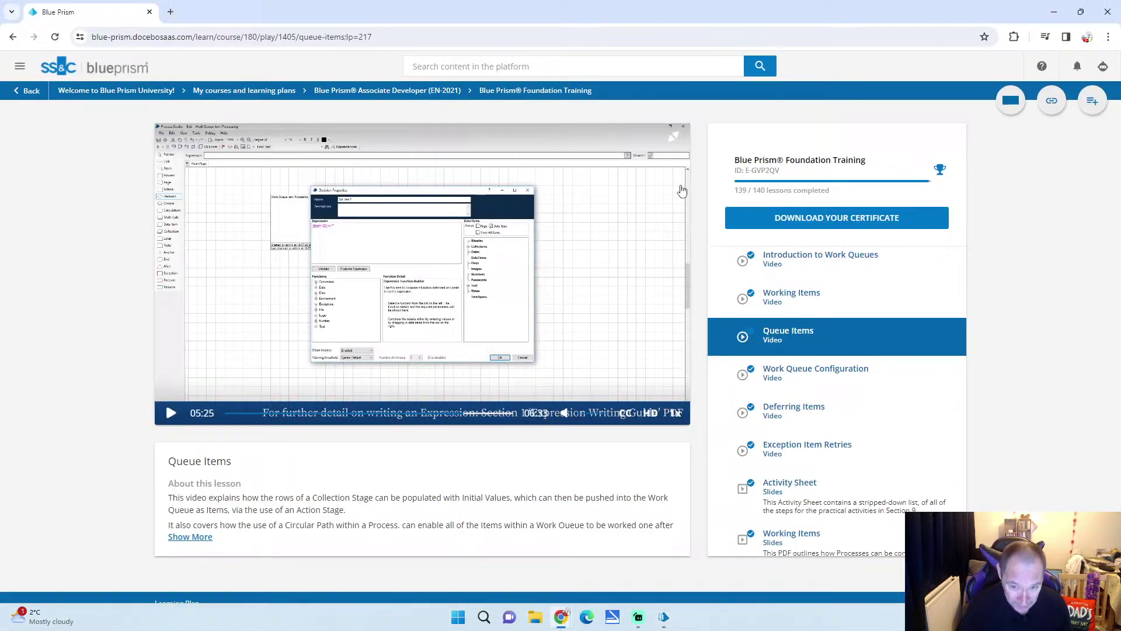
pyautogui.doubleClick(676, 143)
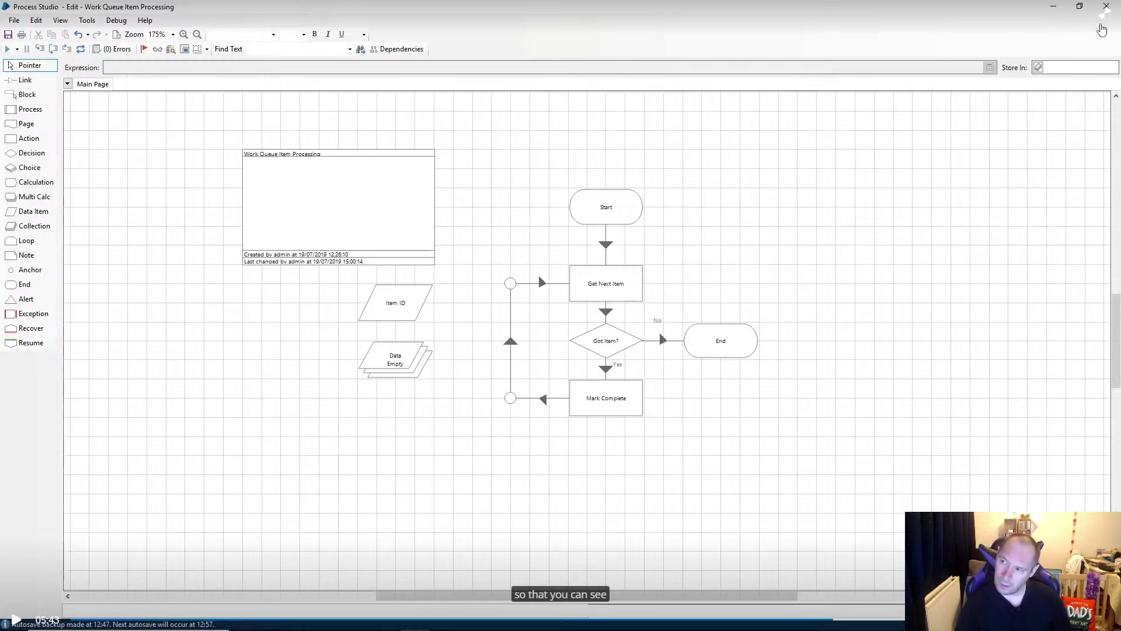
pyautogui.click(1106, 12)
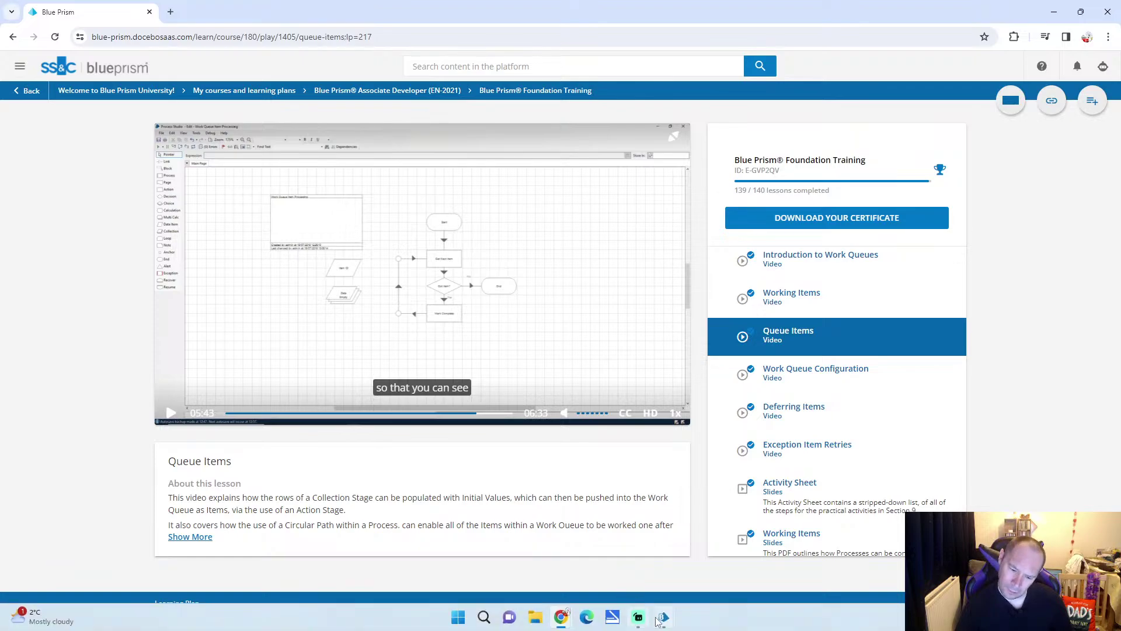
# Back in Process Studio, switch the decision's branches so Yes leads to Mark Completed and No to End, and review its expression.
pyautogui.moveTo(664, 616)
pyautogui.click(716, 591)
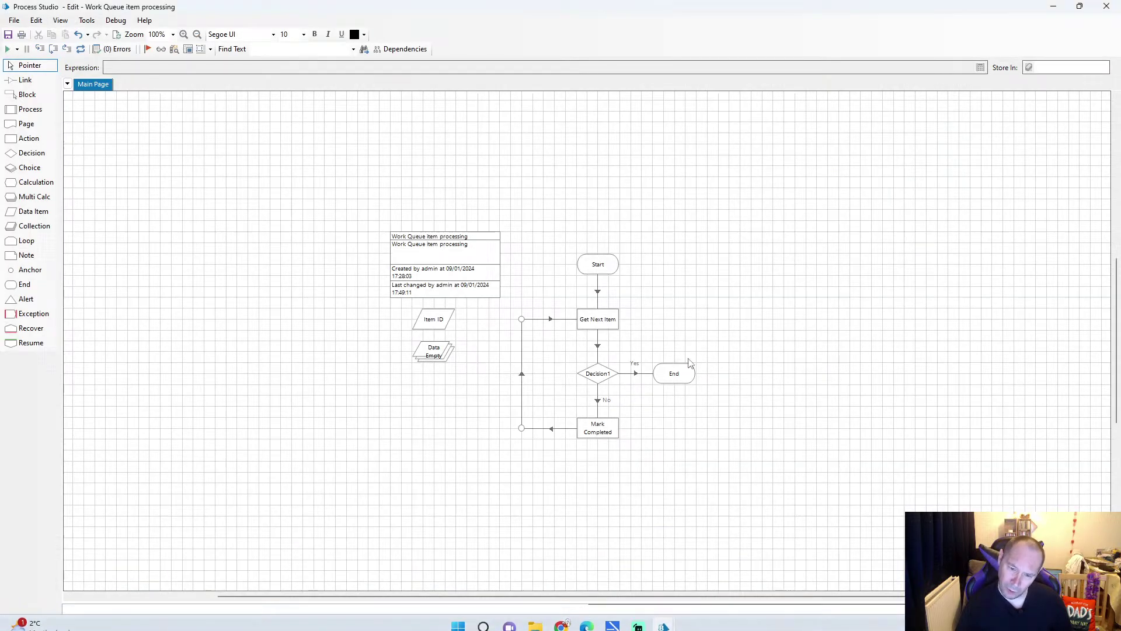
pyautogui.rightClick(596, 377)
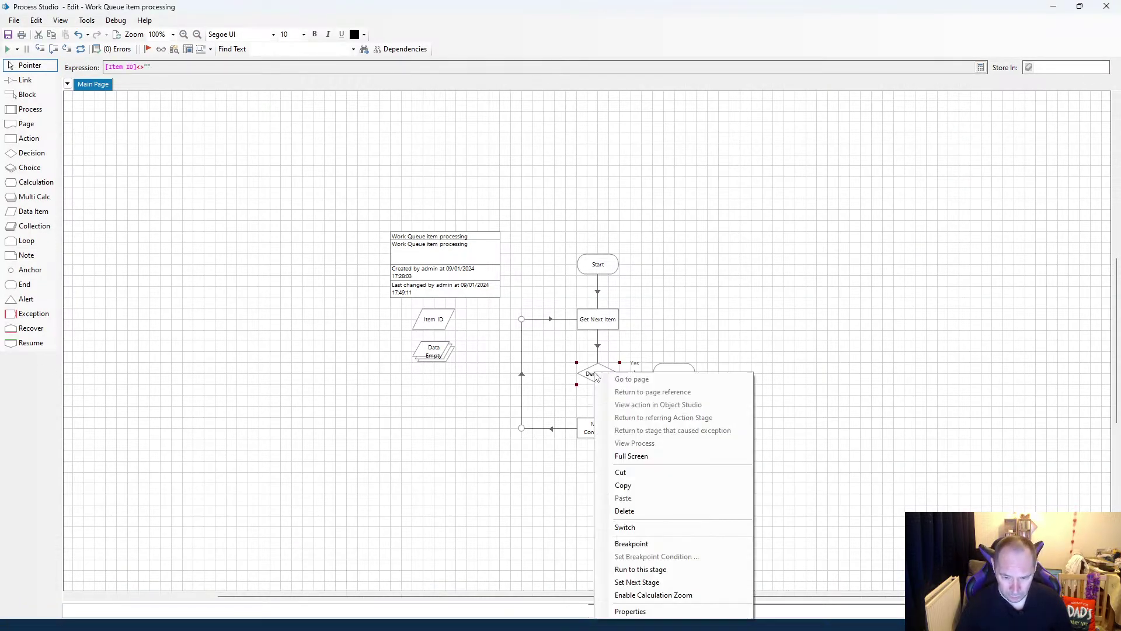
pyautogui.click(647, 527)
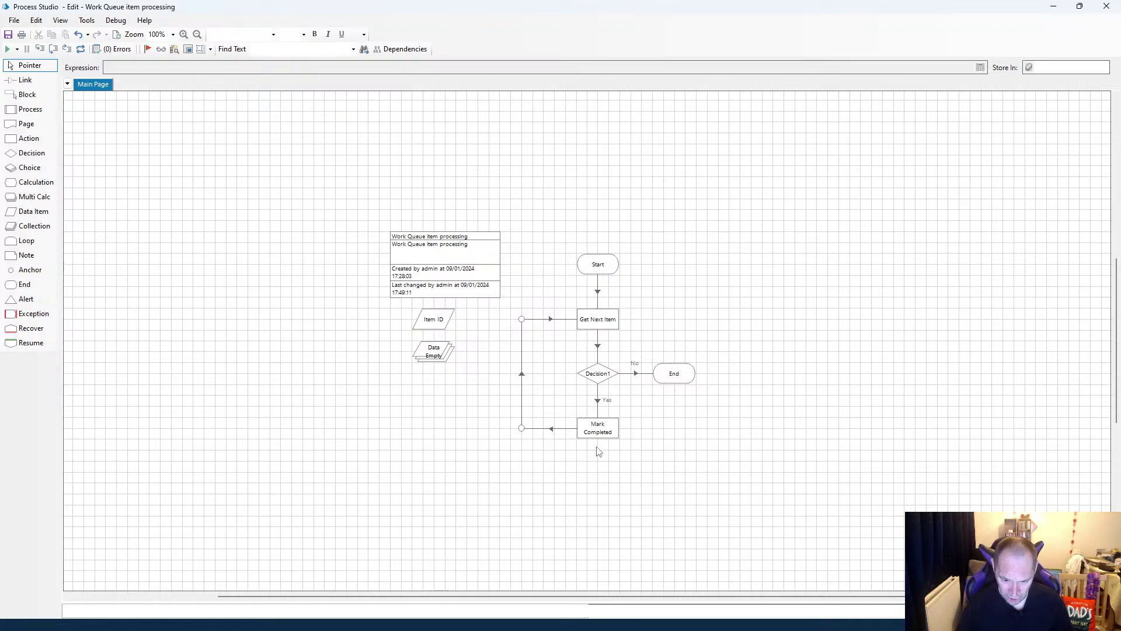
pyautogui.click(603, 376)
pyautogui.doubleClick(603, 376)
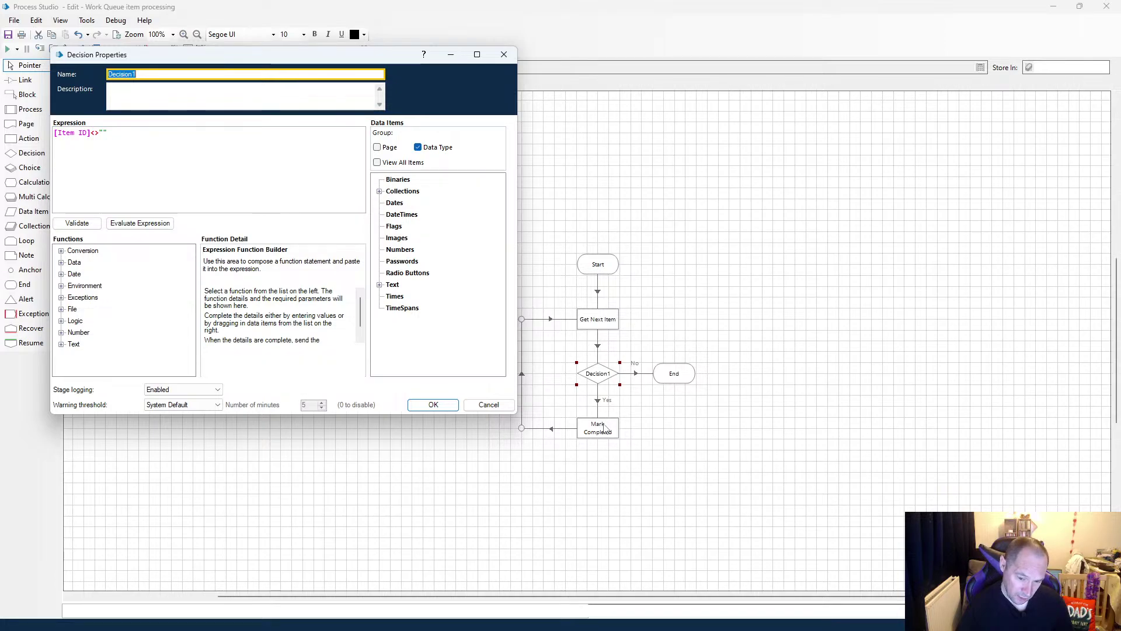
pyautogui.moveTo(605, 428)
pyautogui.click(499, 61)
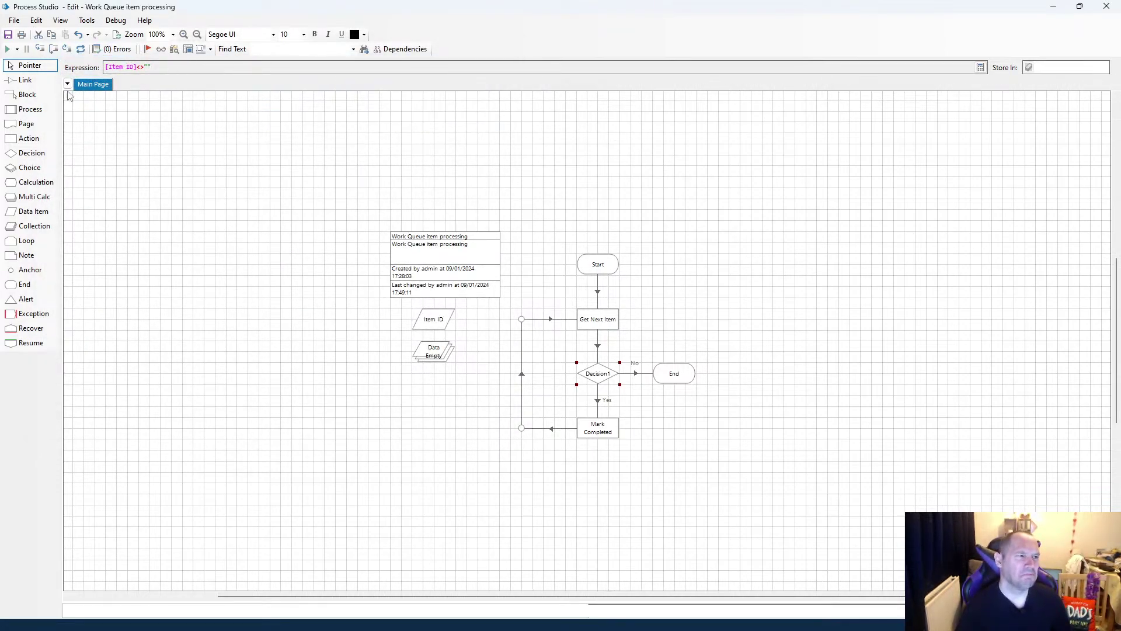
# Rename the decision stage to "Is item data blank" and accept its properties.
pyautogui.moveTo(463, 601)
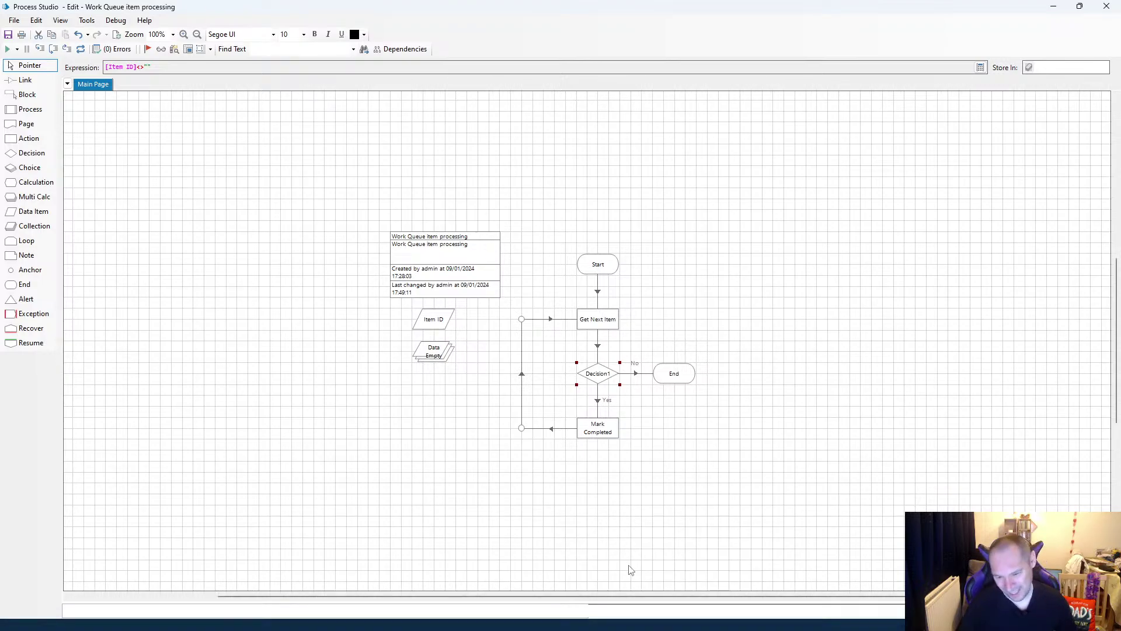
pyautogui.click(696, 311)
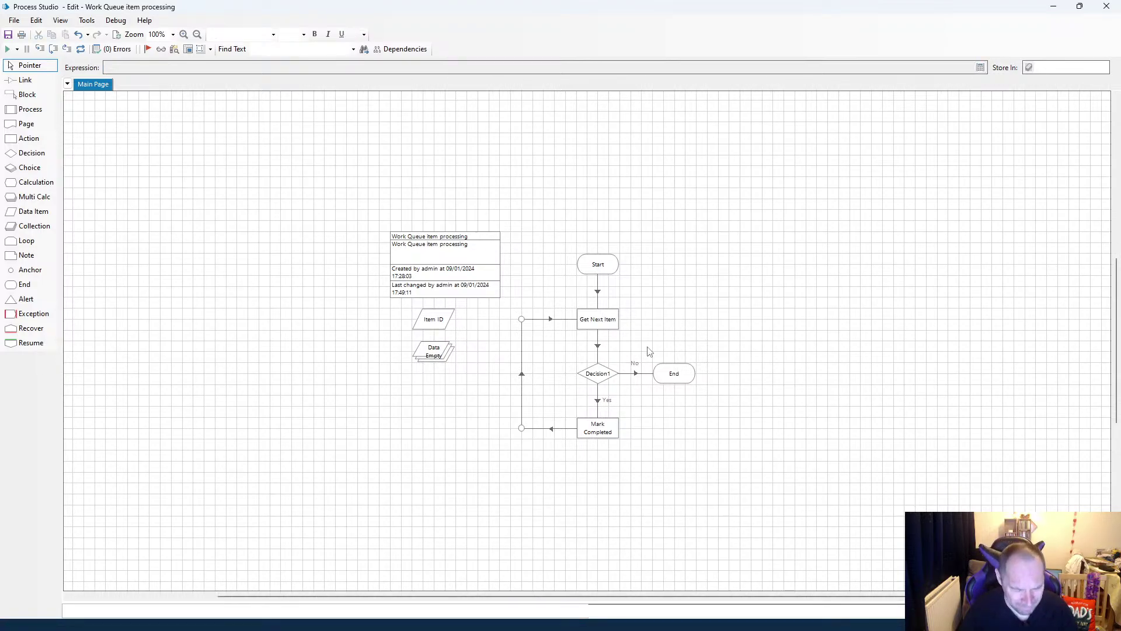
pyautogui.doubleClick(605, 386)
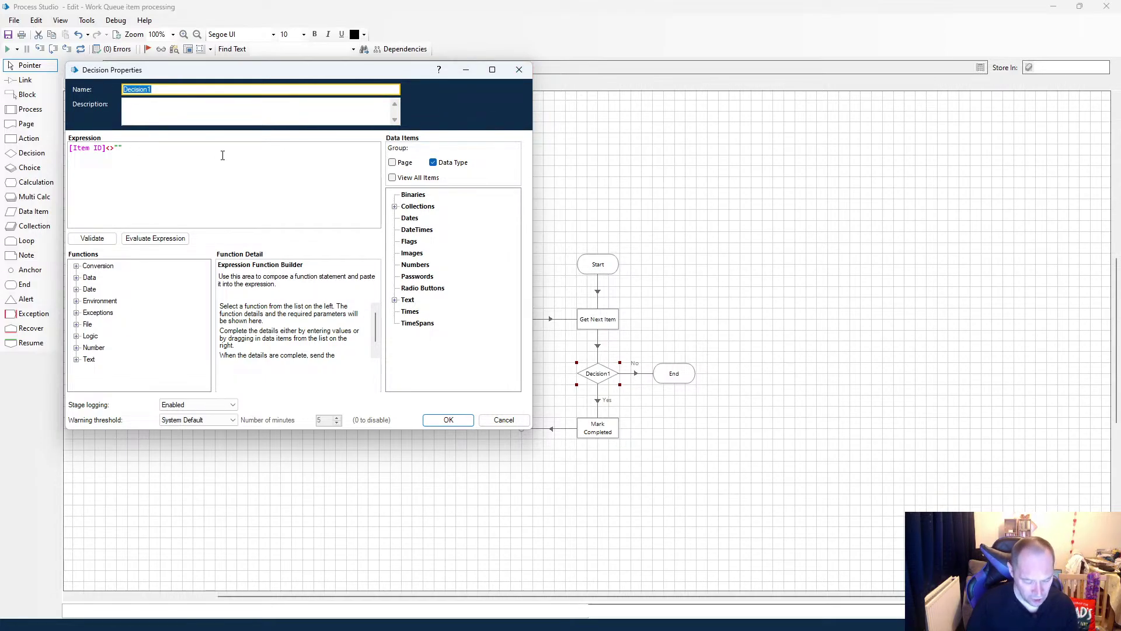
pyautogui.write('Is item data blank')
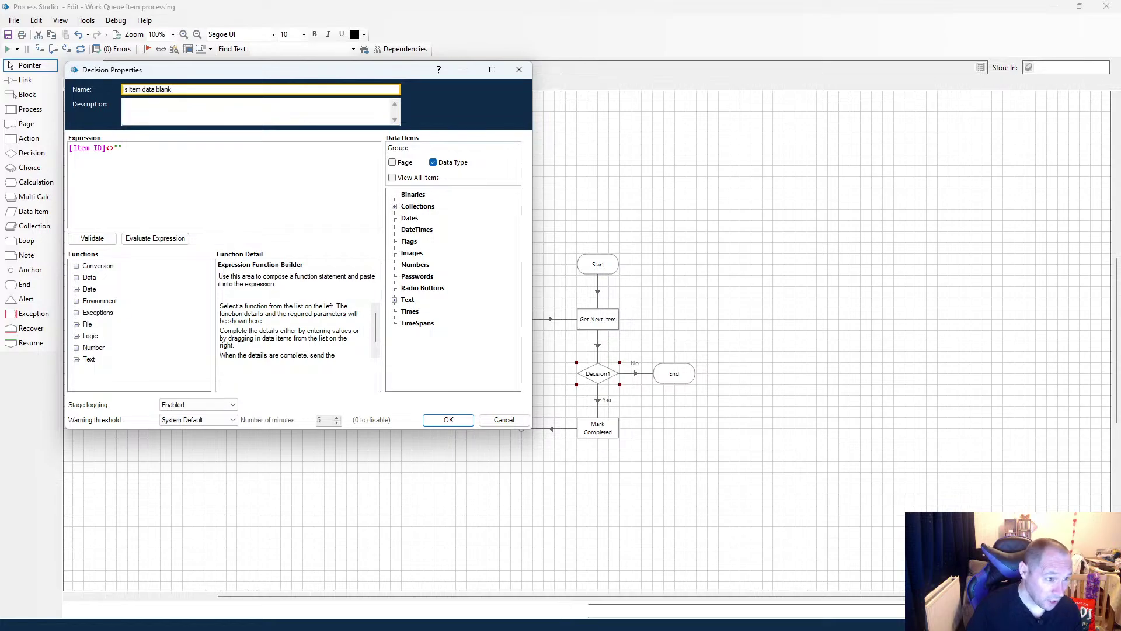
pyautogui.click(462, 421)
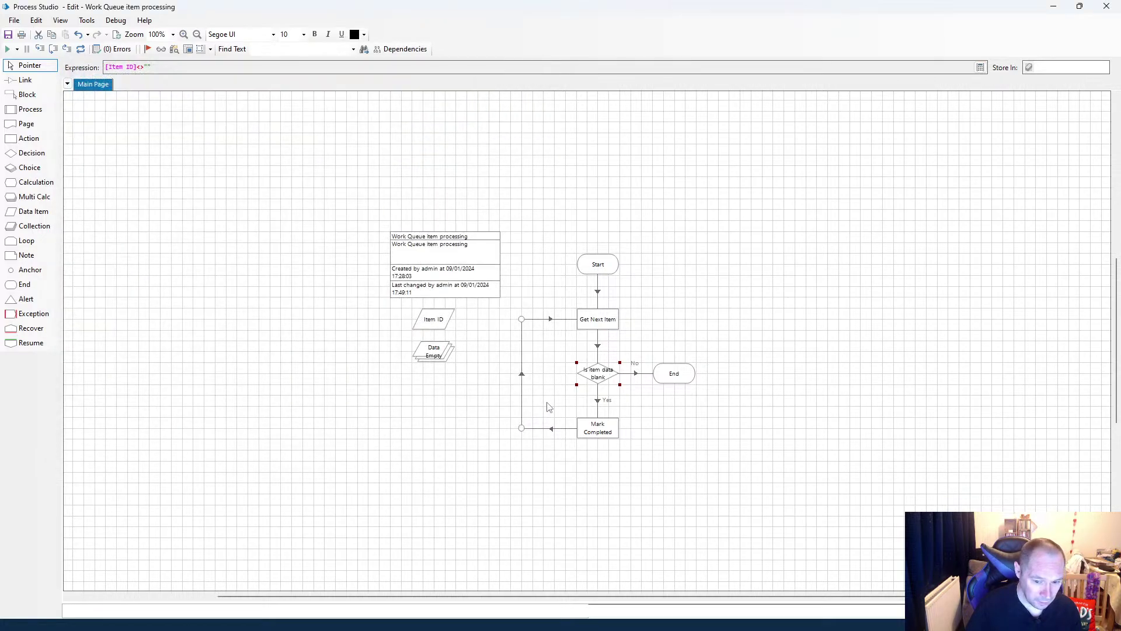
pyautogui.click(666, 454)
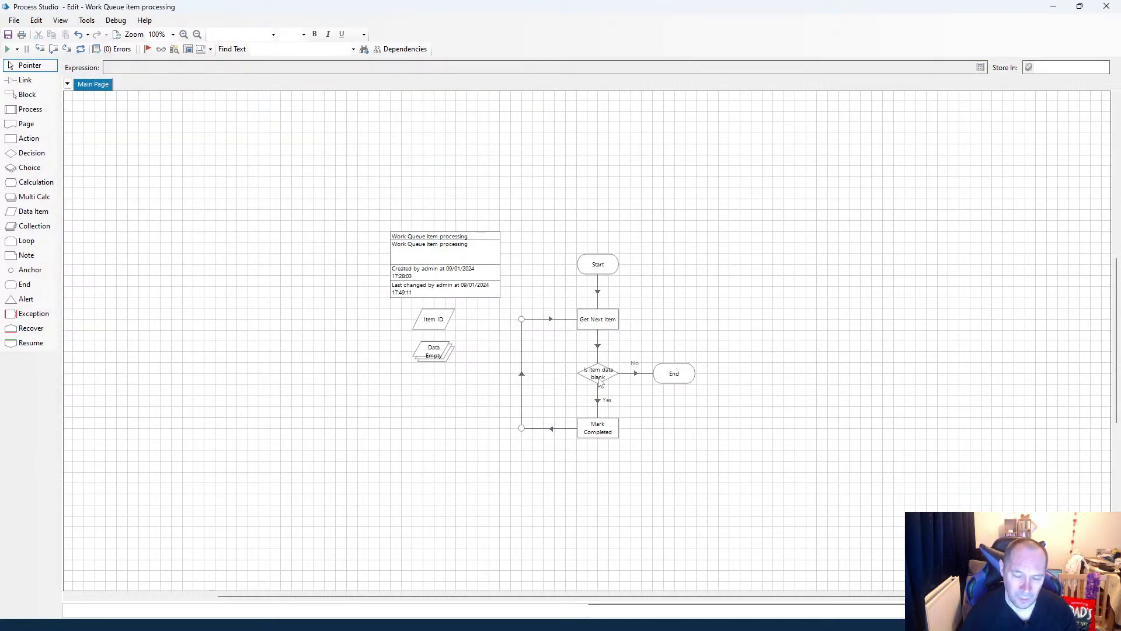
# Switch to Chrome and watch the Queue Items lesson up to 06:08 for how the circular path is run beside the queue.
pyautogui.moveTo(512, 619)
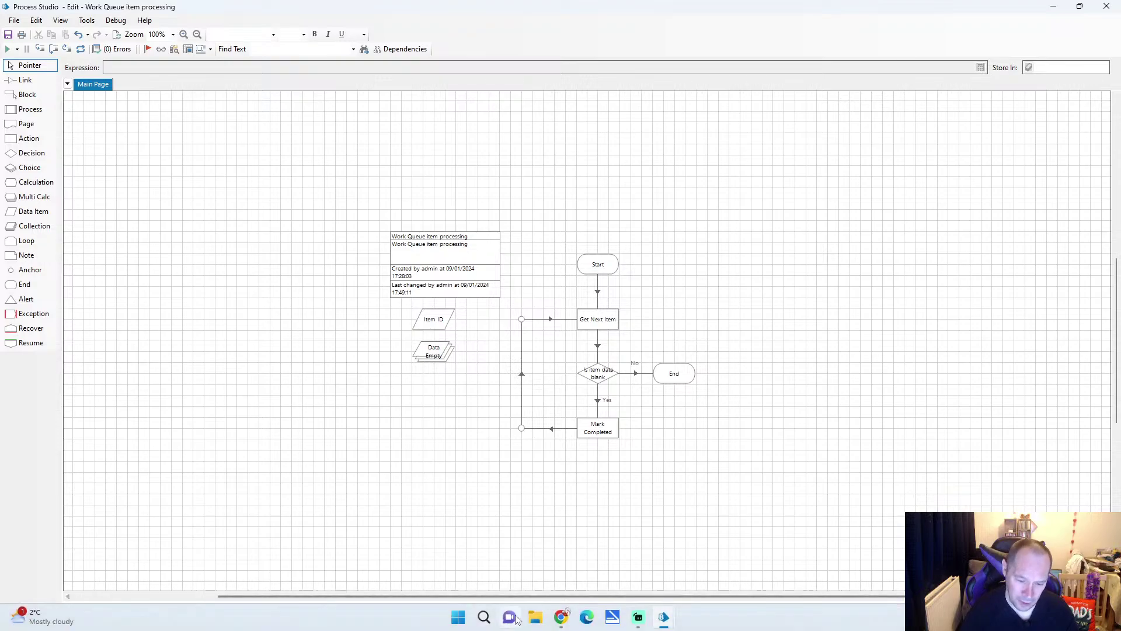
pyautogui.moveTo(562, 617)
pyautogui.click(581, 582)
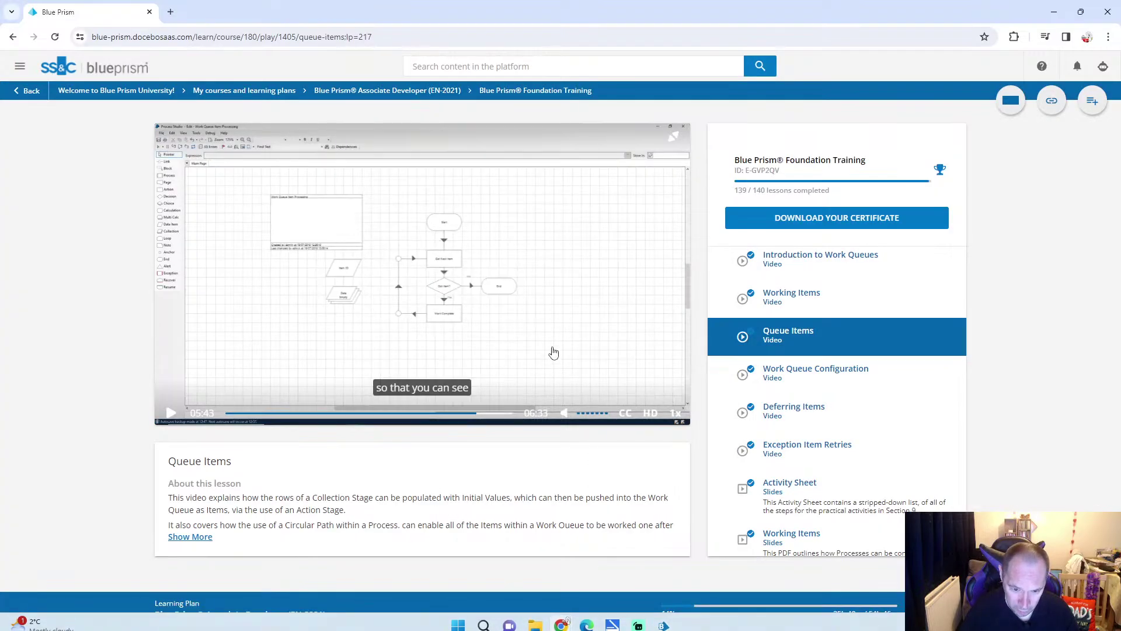
pyautogui.click(558, 326)
pyautogui.click(674, 136)
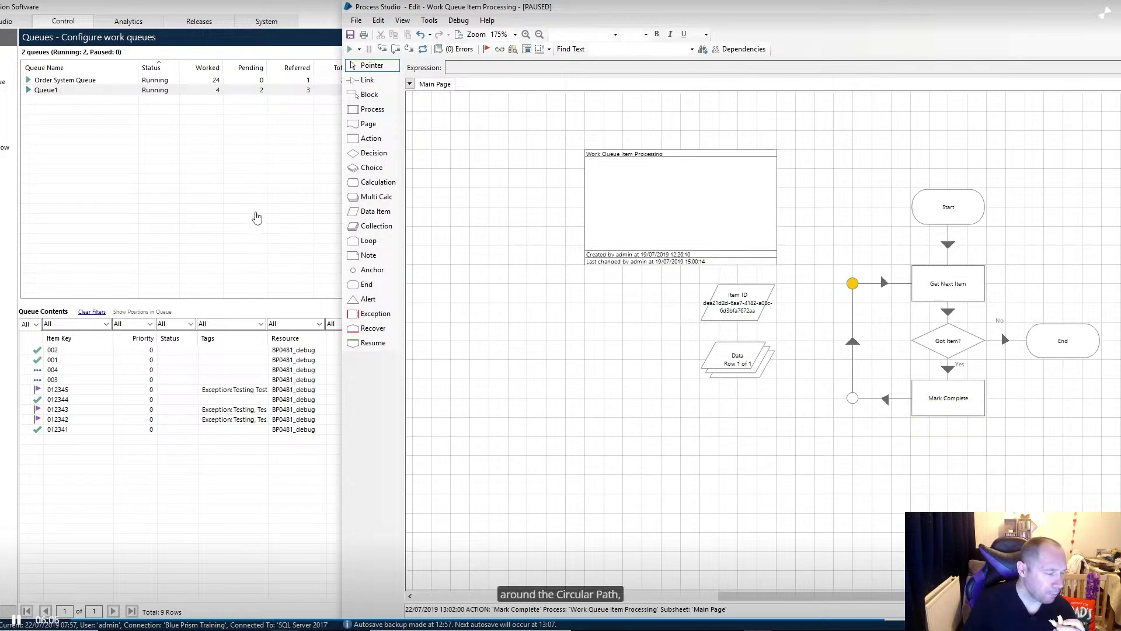
pyautogui.click(468, 163)
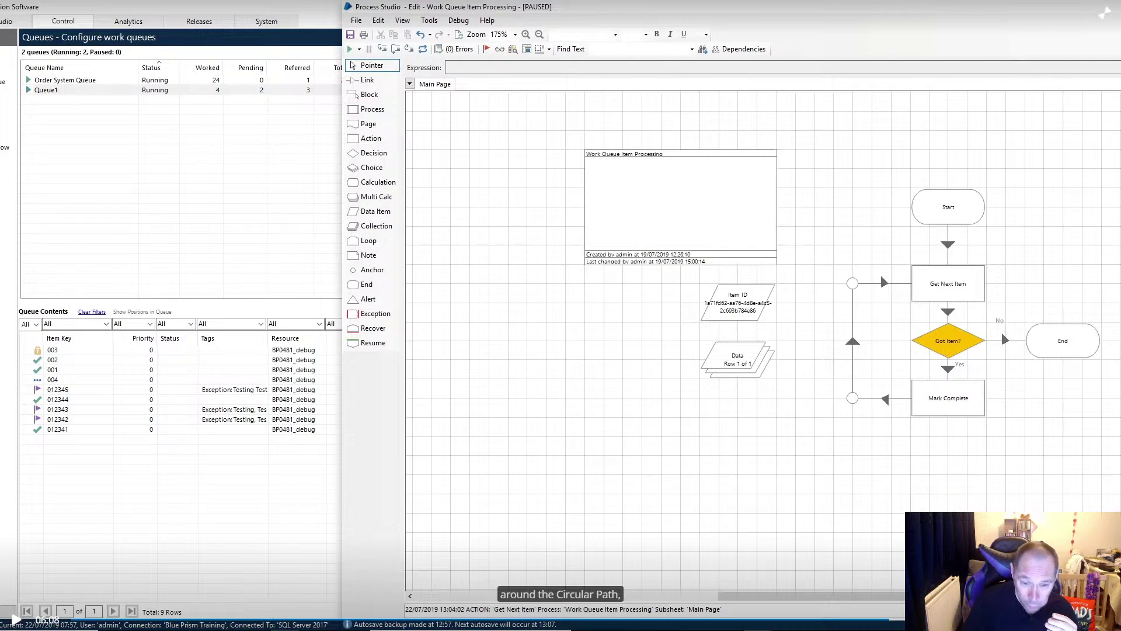
pyautogui.click(1105, 14)
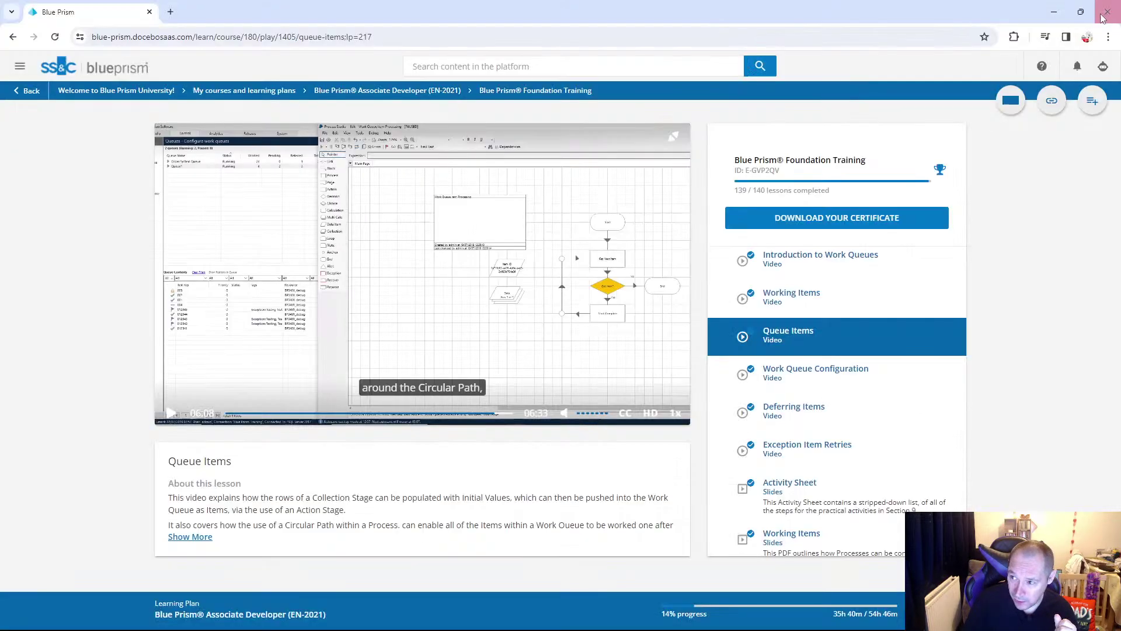
# Switch to Process Studio, take its window out of full size, place it over the right half of the desktop and stretch it to full height.
pyautogui.moveTo(658, 625)
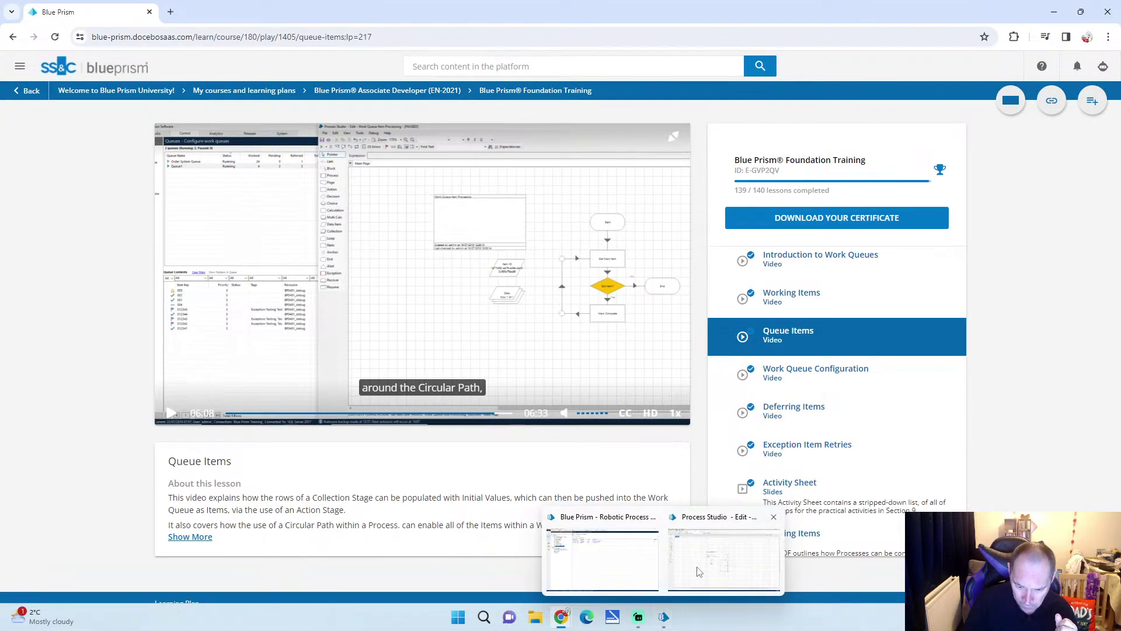
pyautogui.click(724, 558)
pyautogui.click(1080, 7)
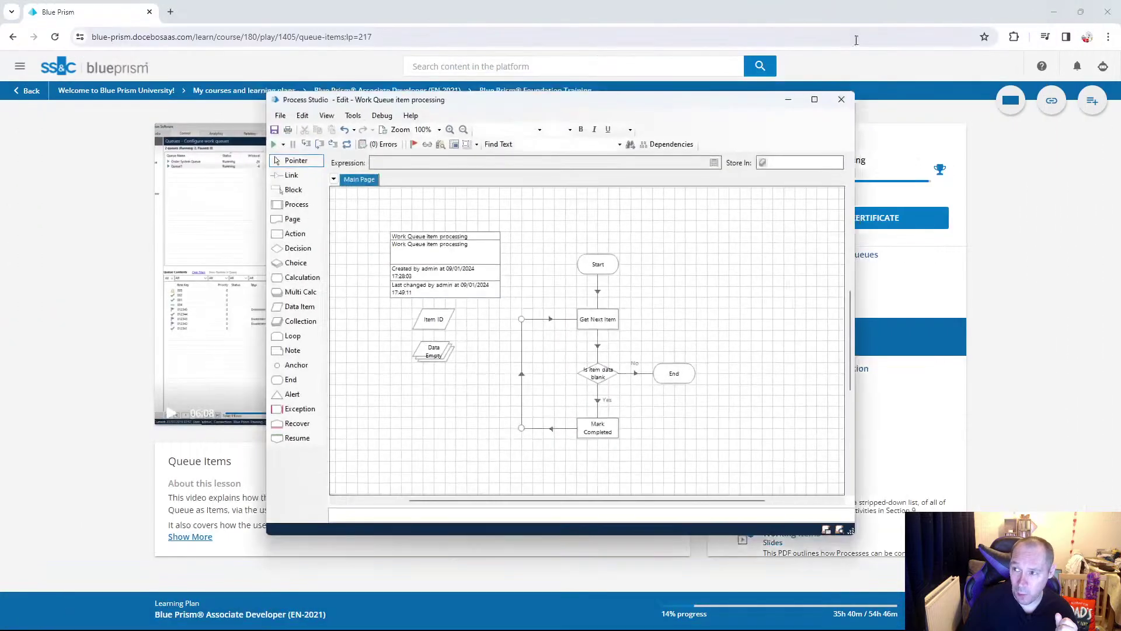
pyautogui.moveTo(545, 104); pyautogui.dragTo(772, 93)
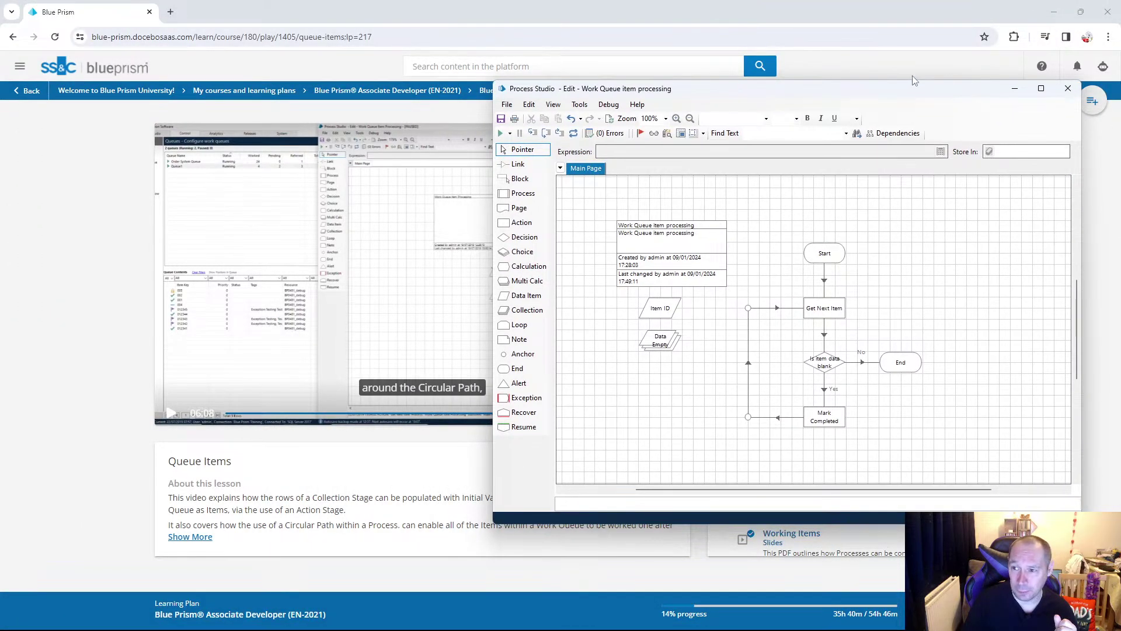
pyautogui.moveTo(908, 82); pyautogui.dragTo(908, 4)
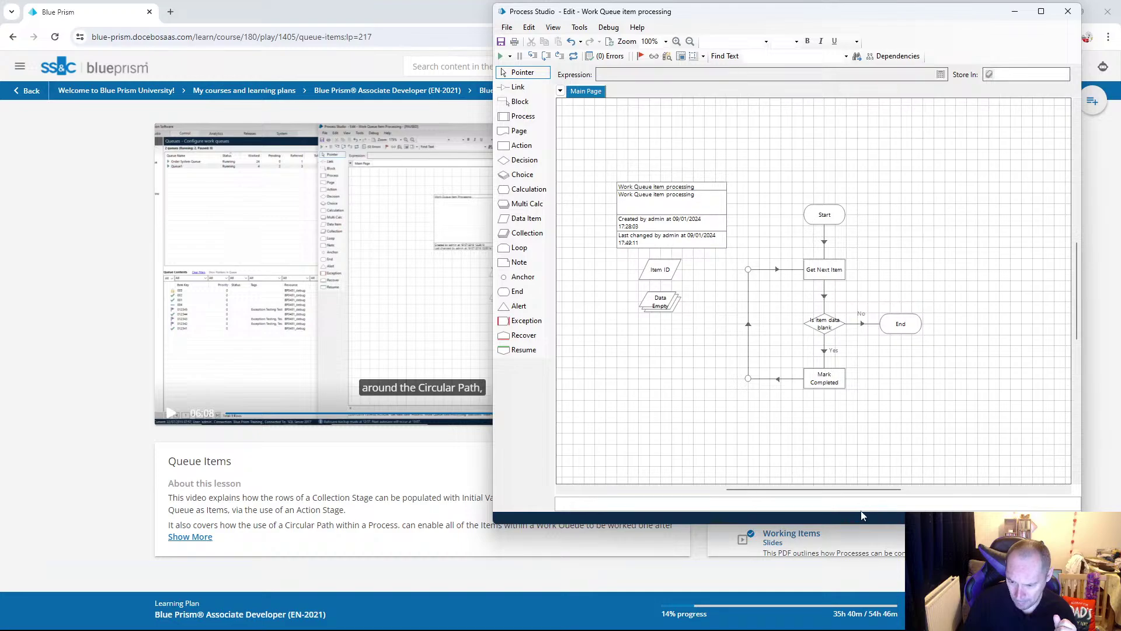
pyautogui.moveTo(874, 512); pyautogui.dragTo(876, 626)
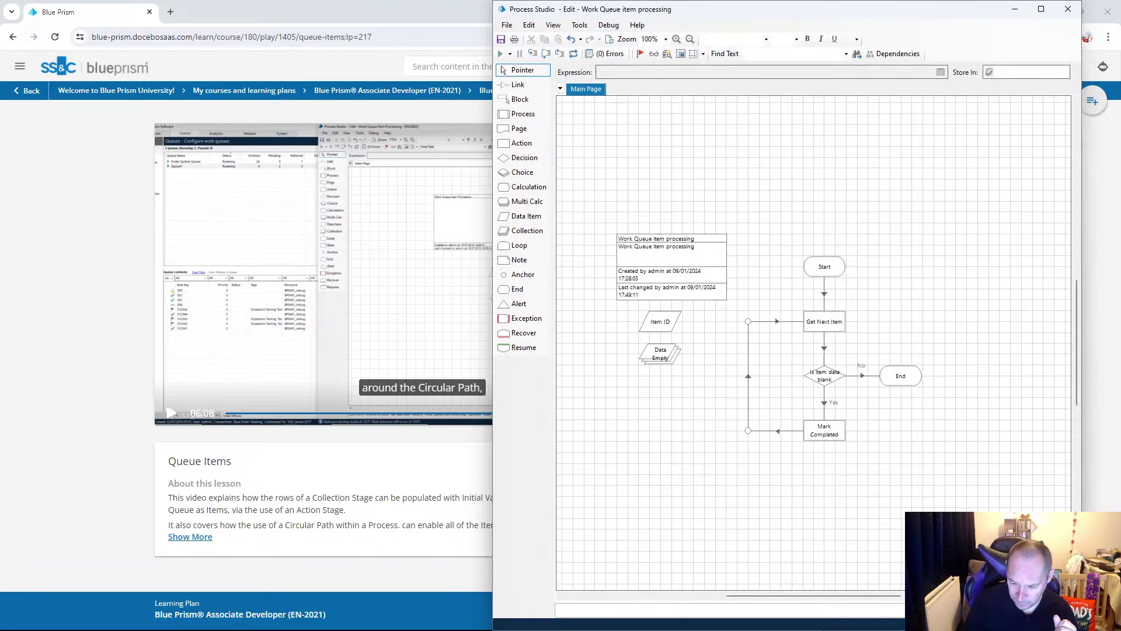
# Switch to the main Blue Prism window, restore it to a smaller size and move it to the left half of the desktop.
pyautogui.moveTo(663, 619)
pyautogui.click(643, 578)
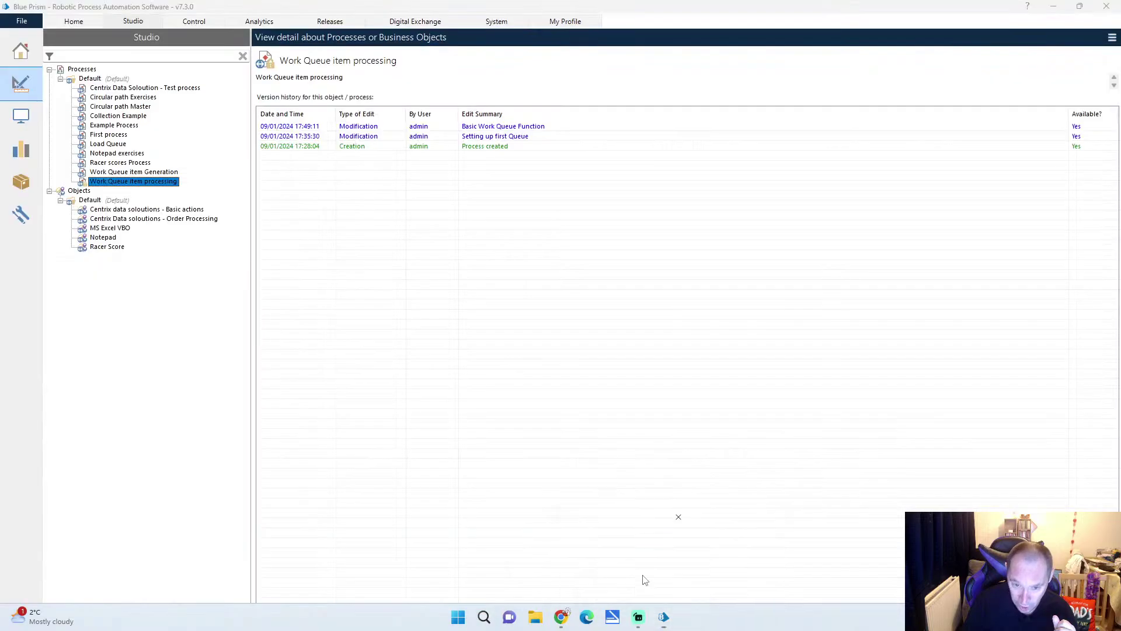
pyautogui.click(1079, 6)
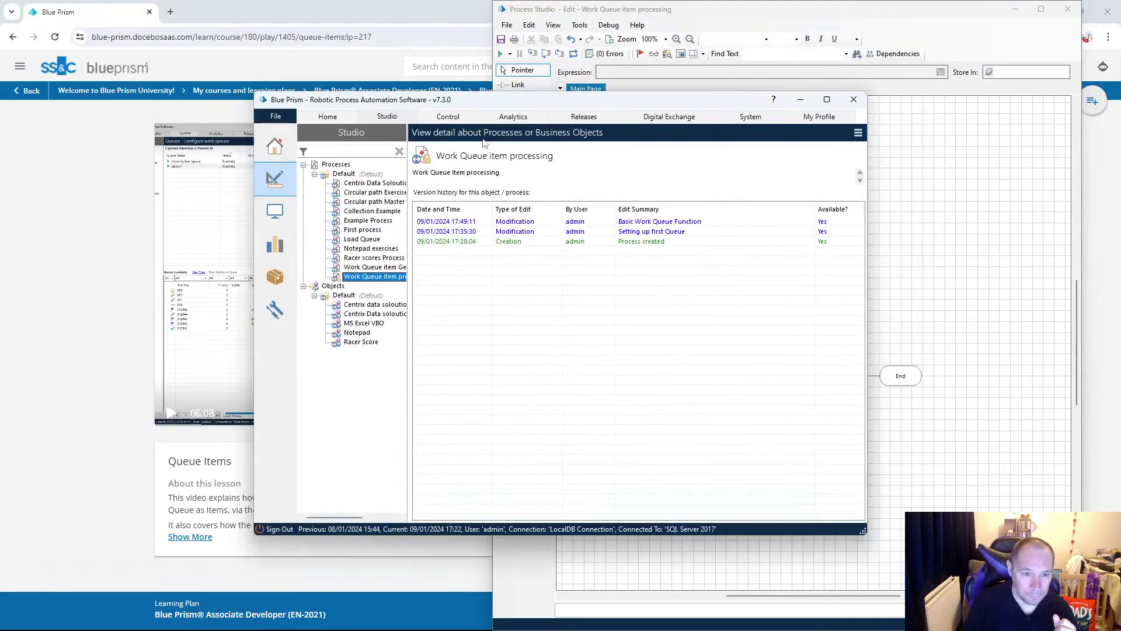
pyautogui.moveTo(614, 110); pyautogui.dragTo(369, 52)
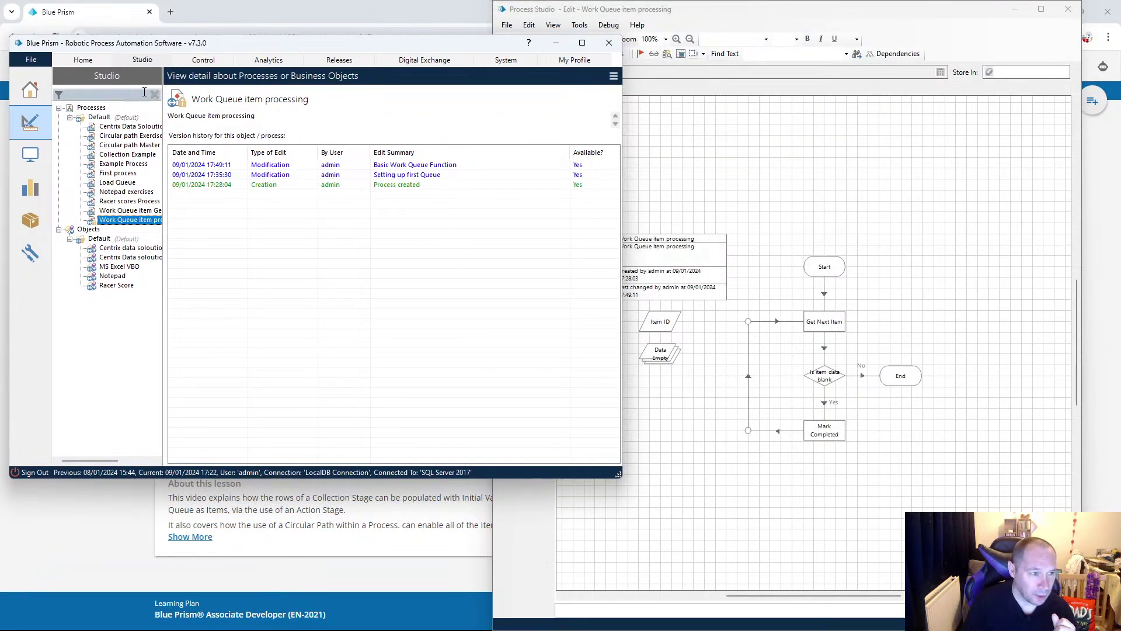
# Open Queue1 in Queue Management under Control, make the window taller and place it beside Process Studio so the queue contents stay visible.
pyautogui.click(203, 60)
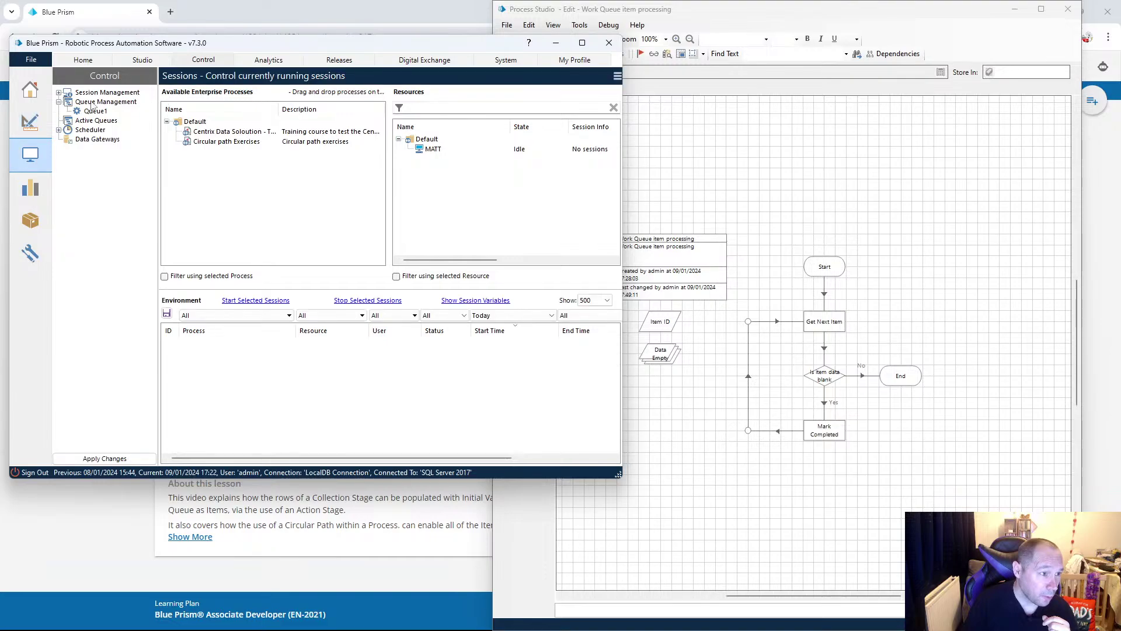
pyautogui.click(95, 111)
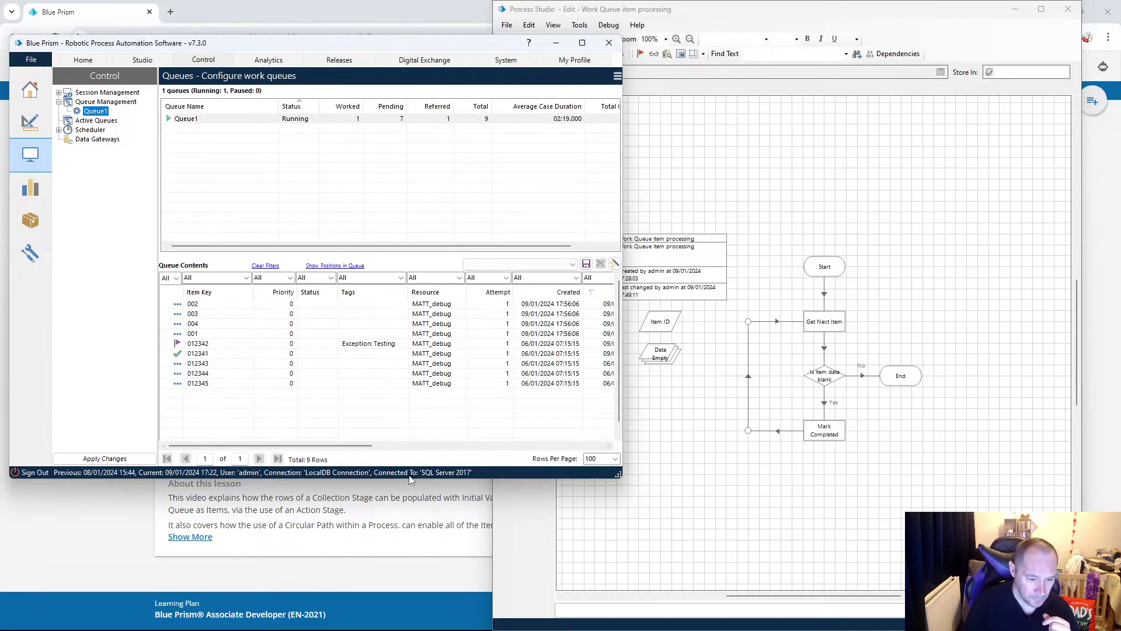
pyautogui.moveTo(405, 481); pyautogui.dragTo(404, 560)
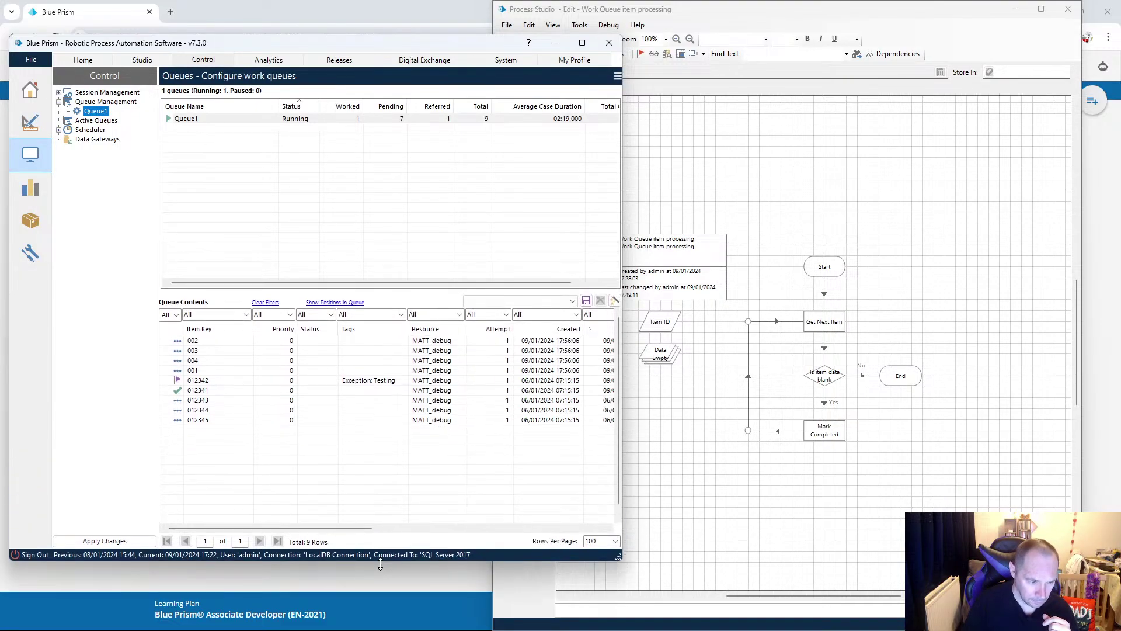
pyautogui.moveTo(475, 50); pyautogui.dragTo(360, 57)
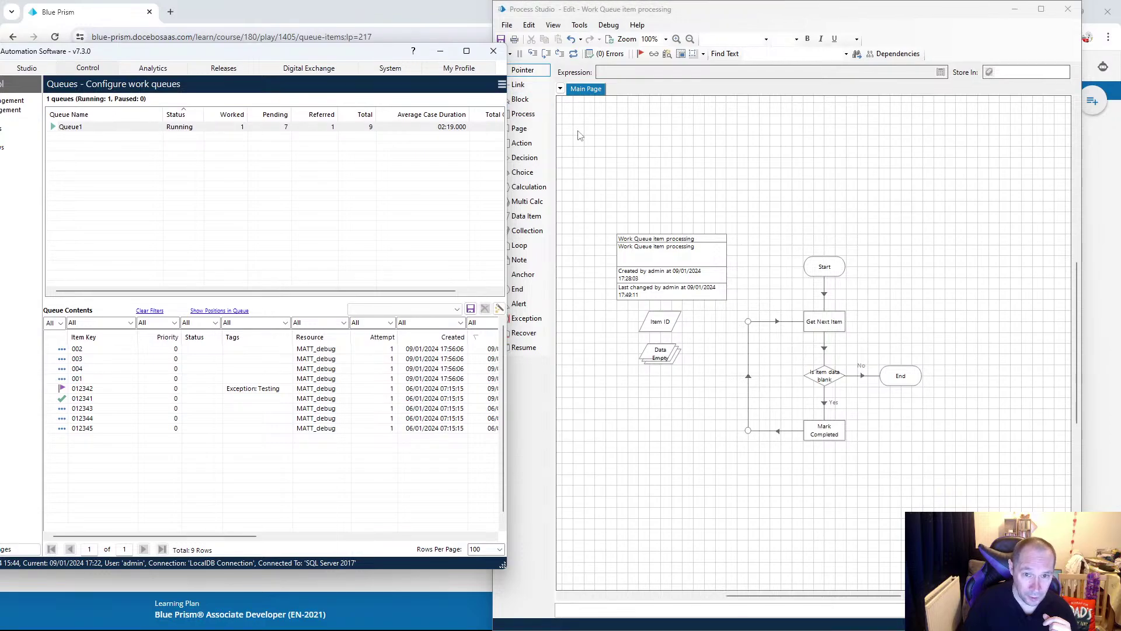
pyautogui.click(645, 167)
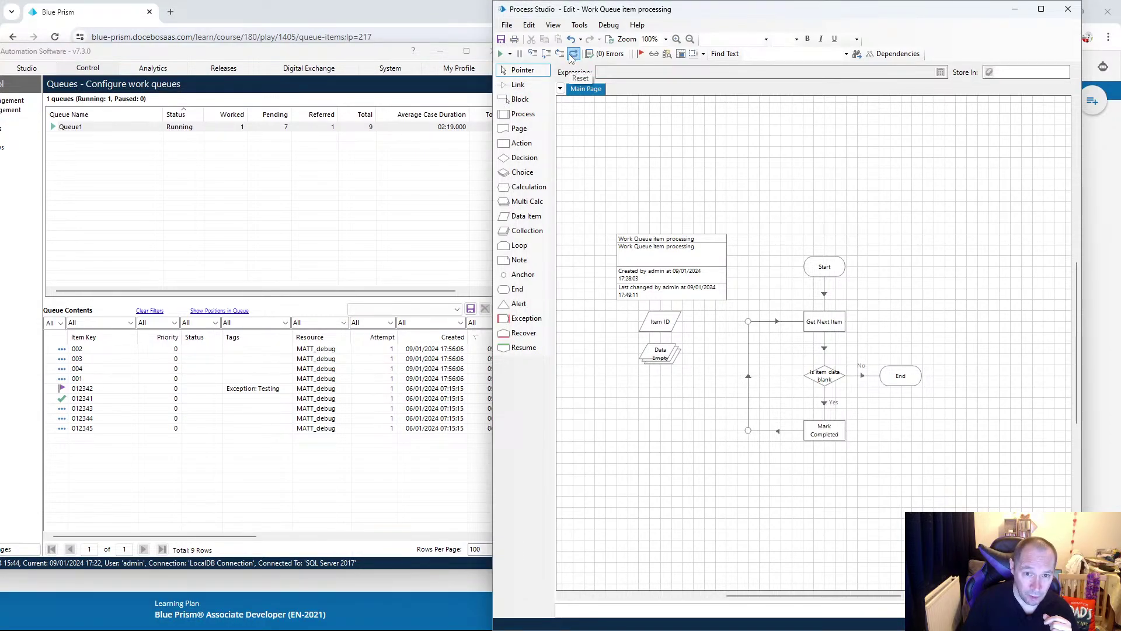
# Run the Work Queue item processing process, return to the main Blue Prism window and refresh the Queue1 contents.
pyautogui.click(500, 56)
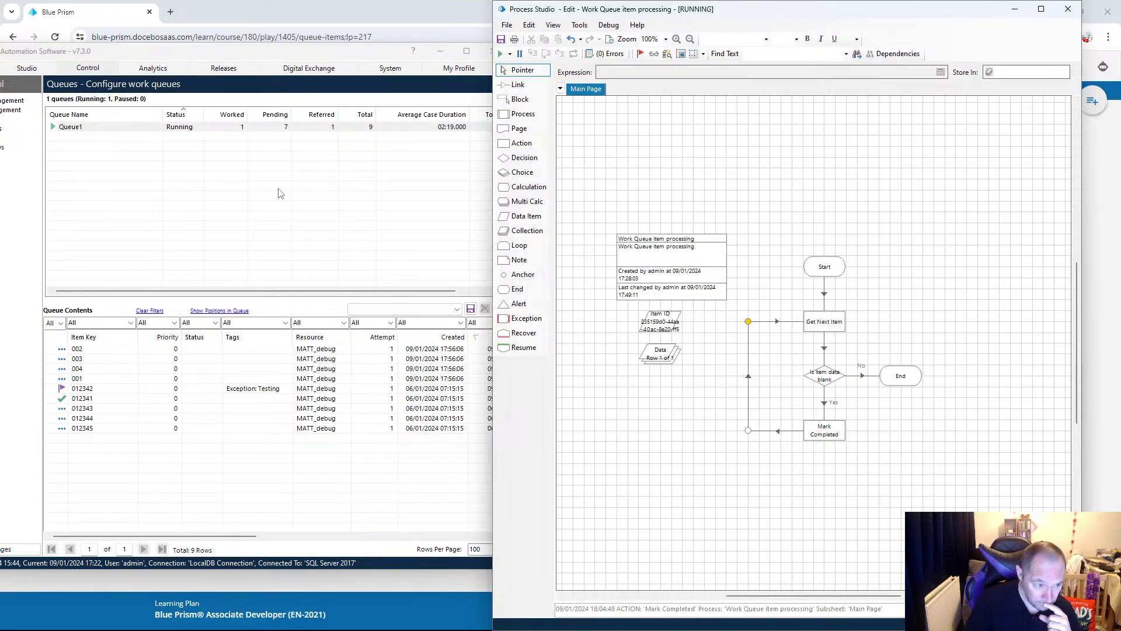
pyautogui.click(374, 19)
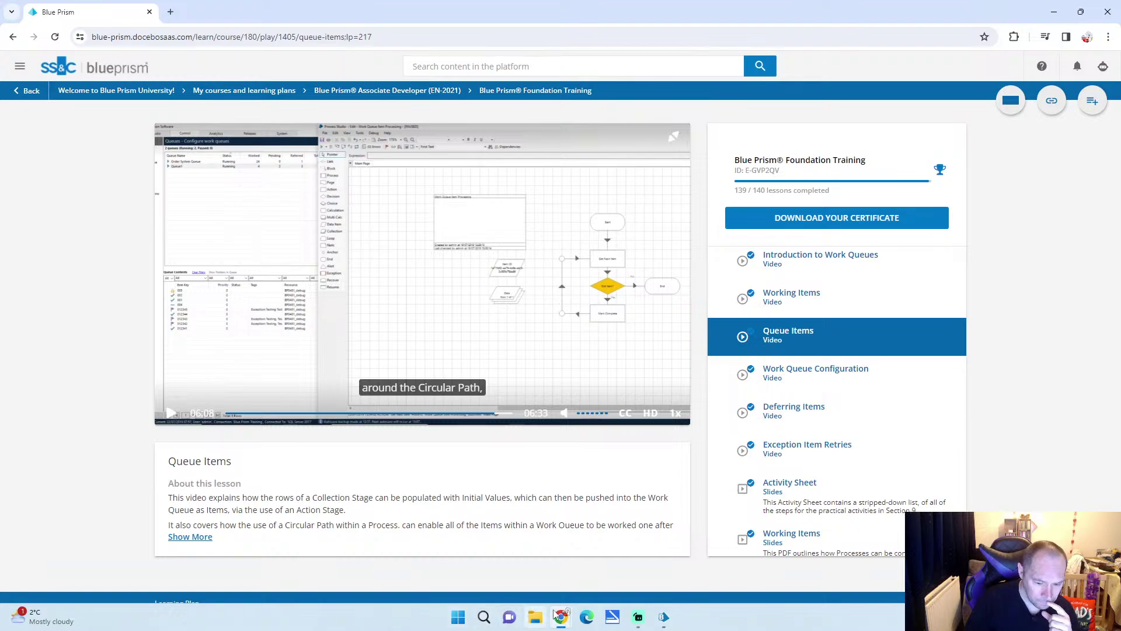
pyautogui.moveTo(664, 617)
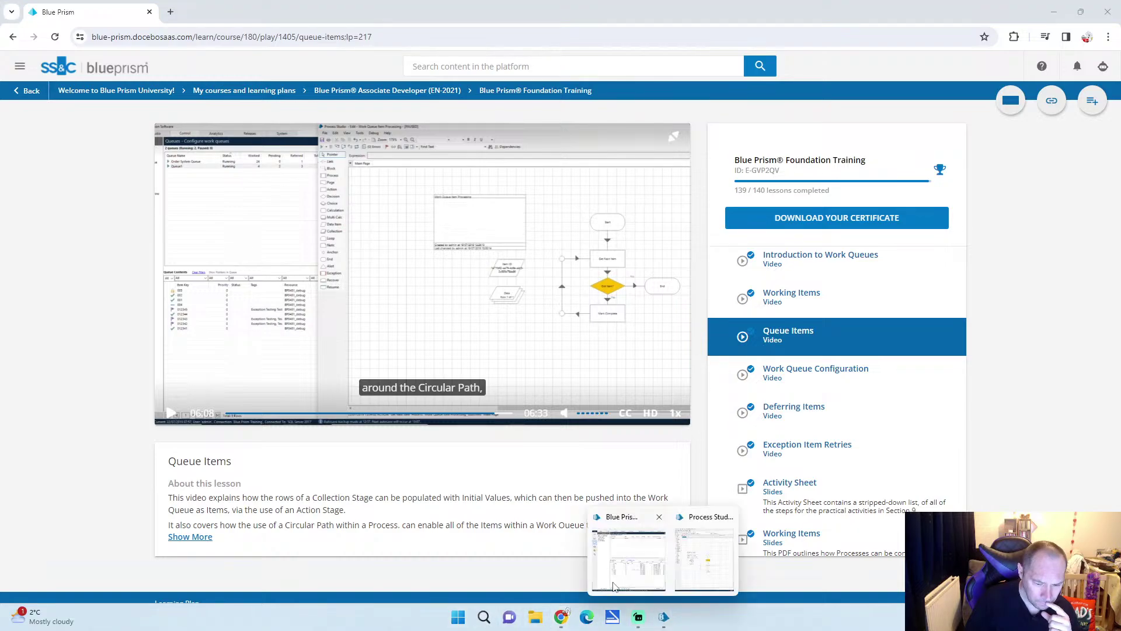
pyautogui.click(614, 585)
pyautogui.click(502, 84)
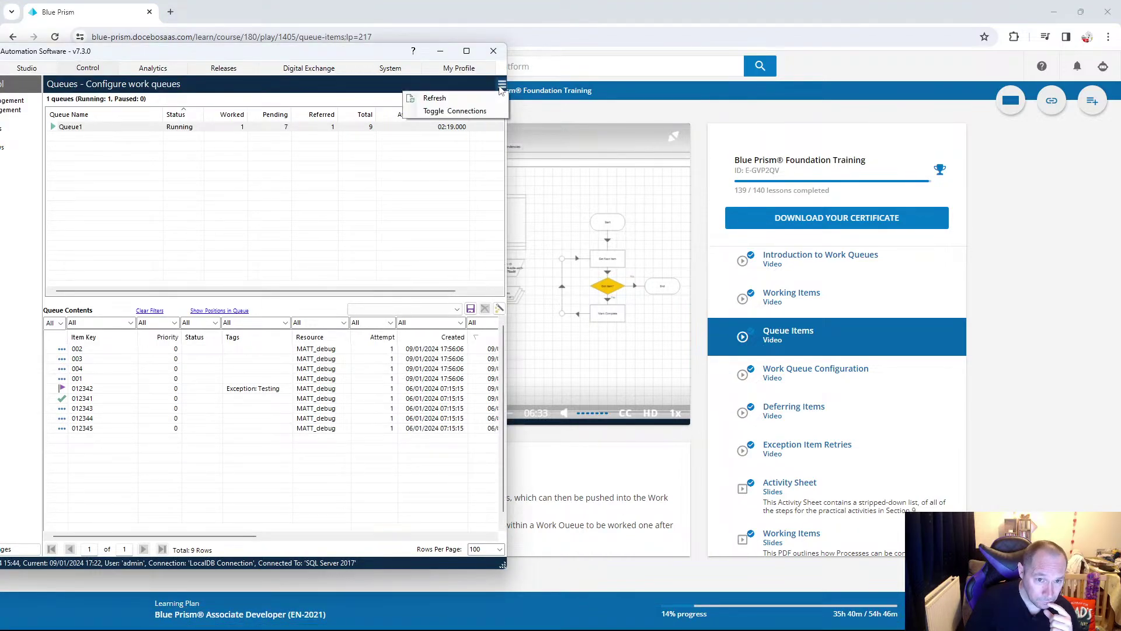
pyautogui.click(431, 98)
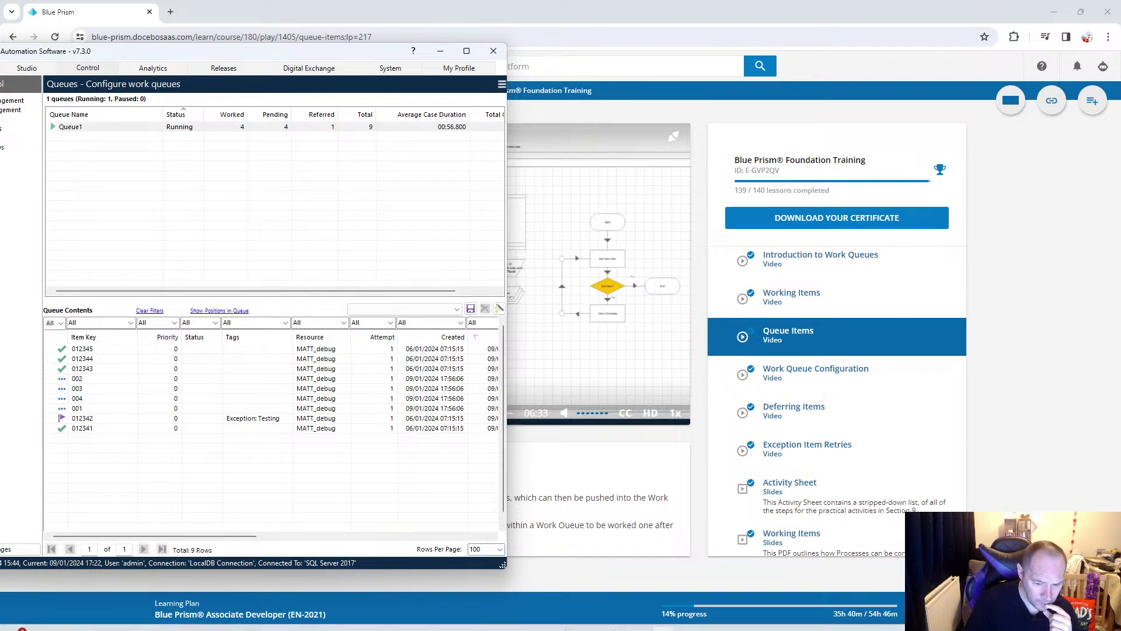
# Return to Process Studio and review the expression of the "Is item data blank" decision without changing it.
pyautogui.moveTo(669, 618)
pyautogui.click(705, 558)
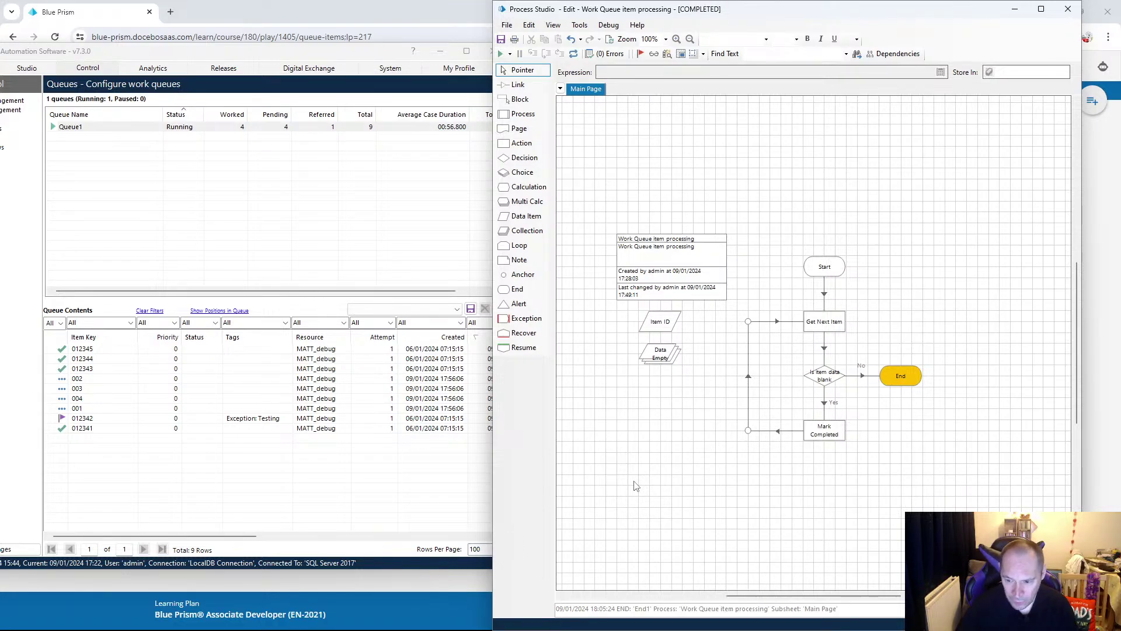
pyautogui.doubleClick(826, 378)
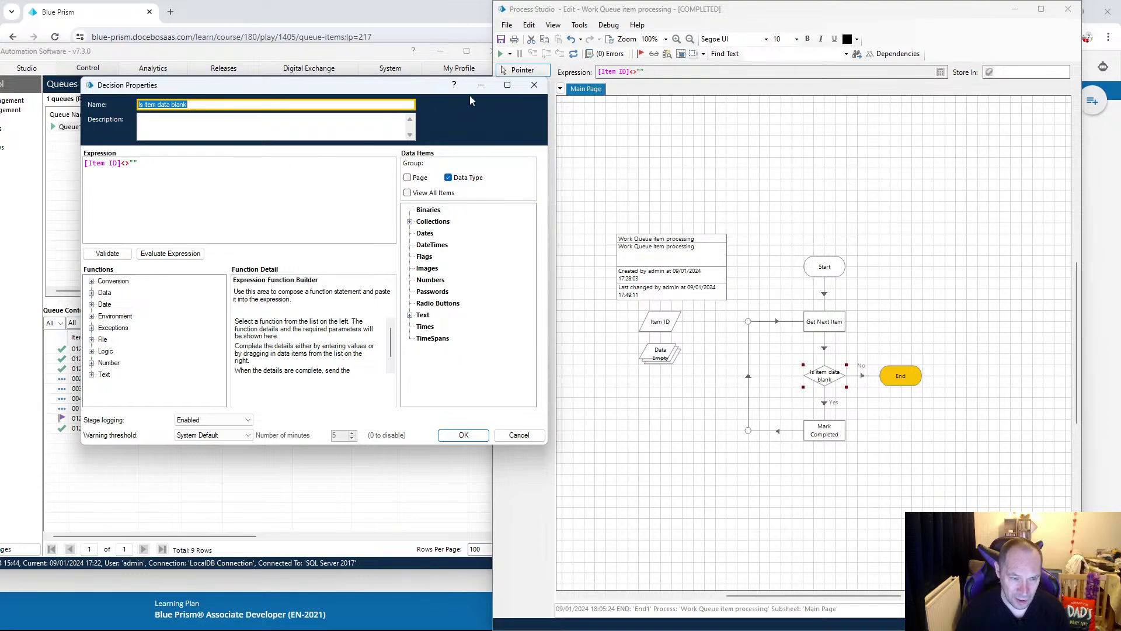
pyautogui.click(533, 86)
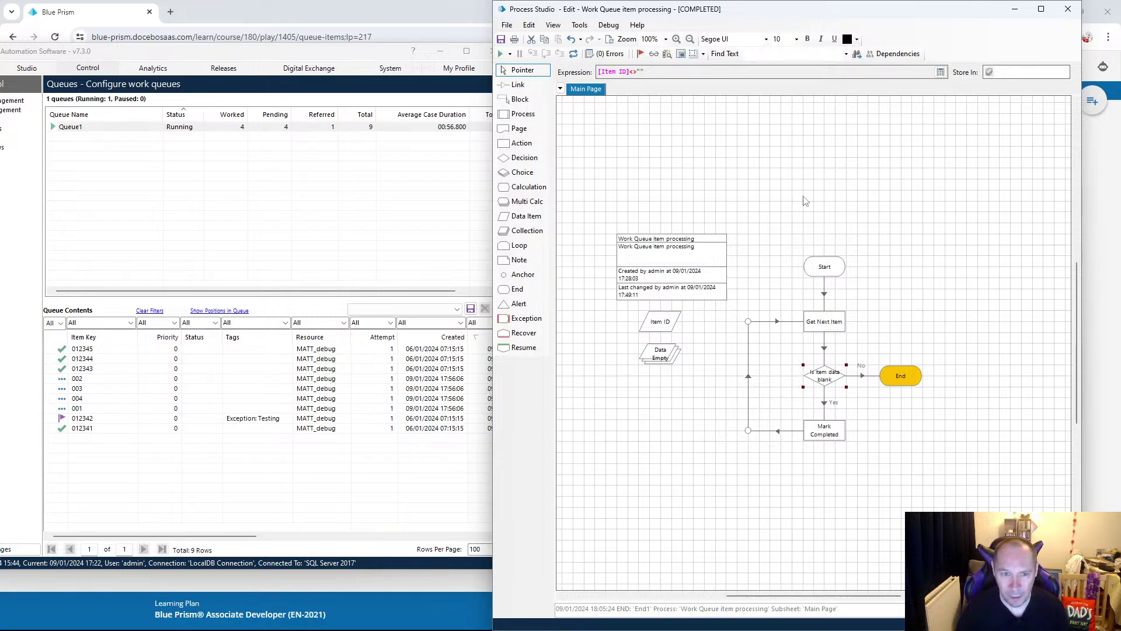
# Maximize the Process Studio window and the main Blue Prism window.
pyautogui.moveTo(1042, 12)
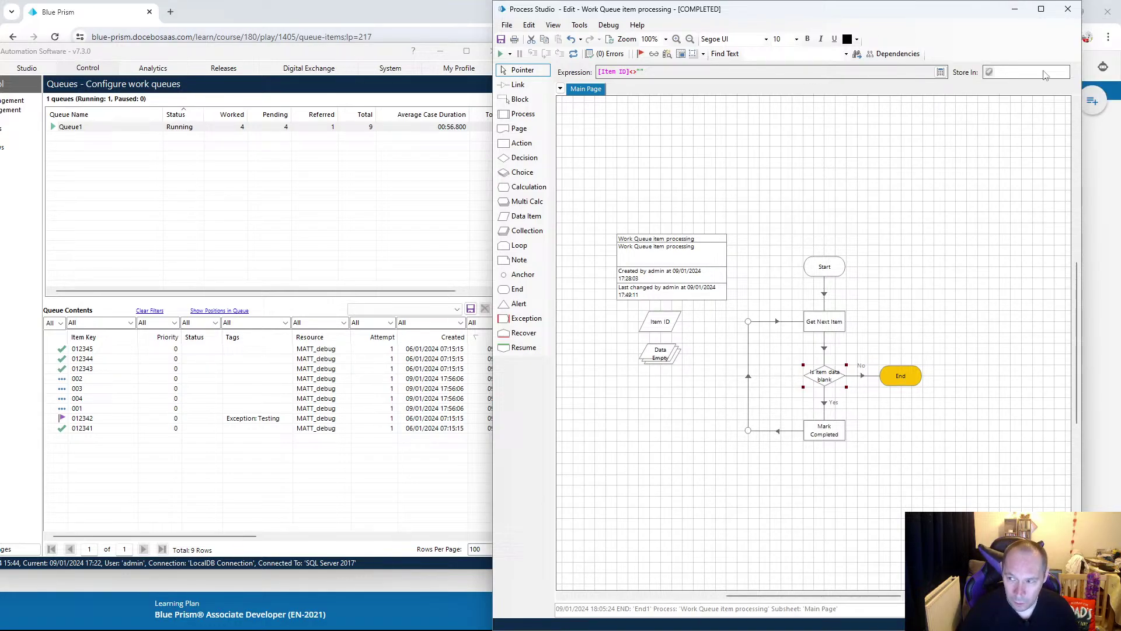
pyautogui.click(1041, 9)
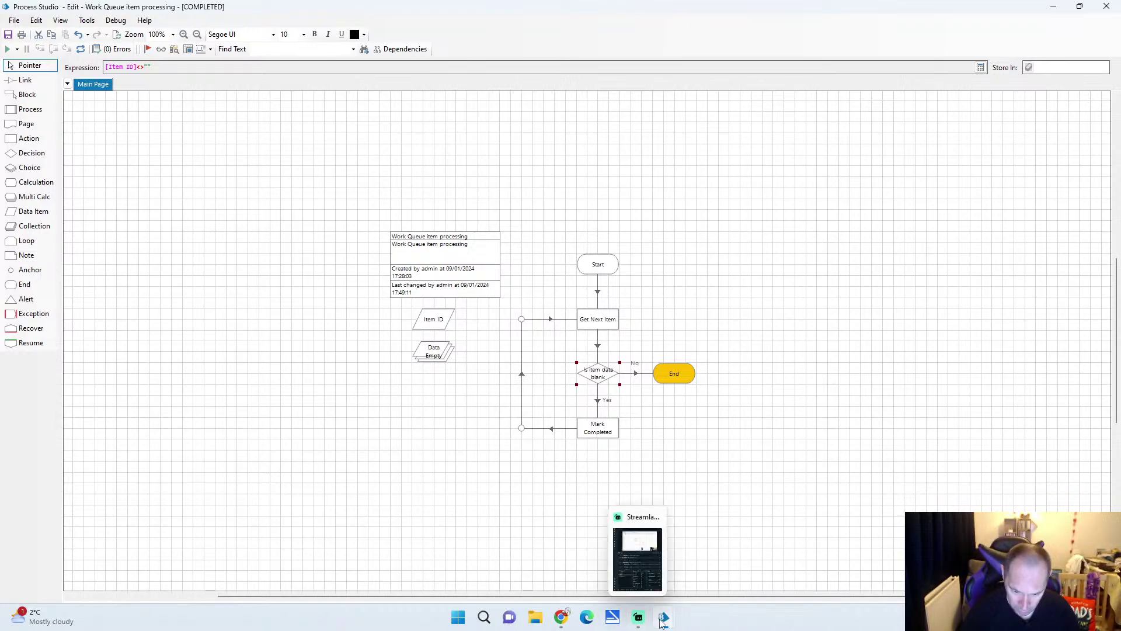
pyautogui.moveTo(665, 620)
pyautogui.click(618, 520)
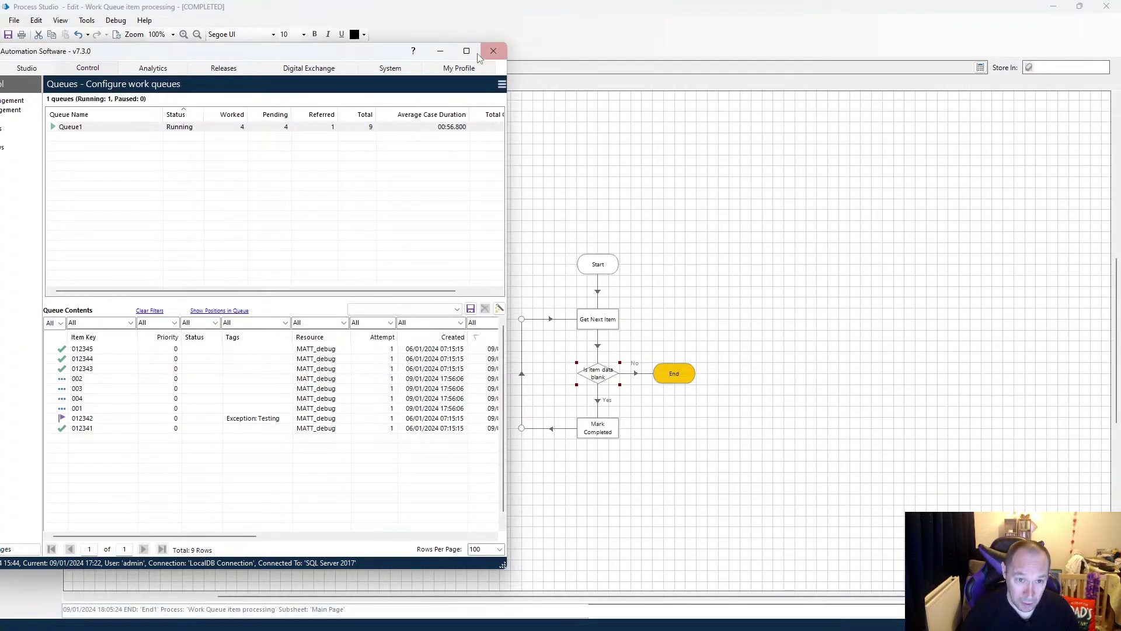
pyautogui.click(466, 51)
pyautogui.moveTo(657, 616)
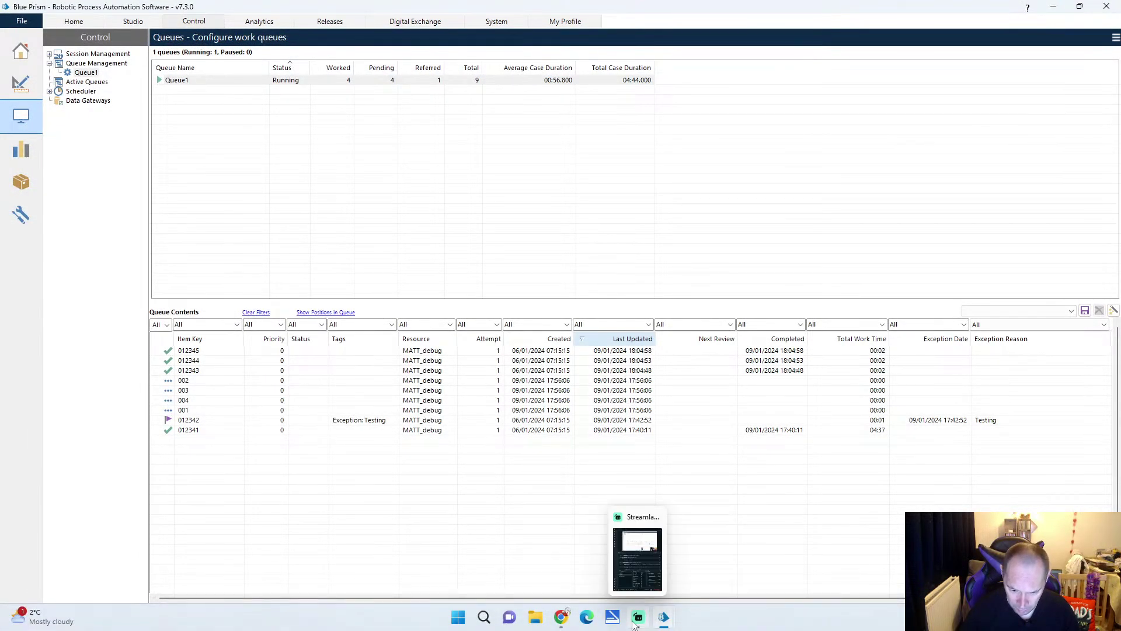
# Switch to Chrome and watch the rest of the Queue Items lesson in full screen up to 06:30, leaving full screen at the end.
pyautogui.moveTo(561, 618)
pyautogui.click(589, 582)
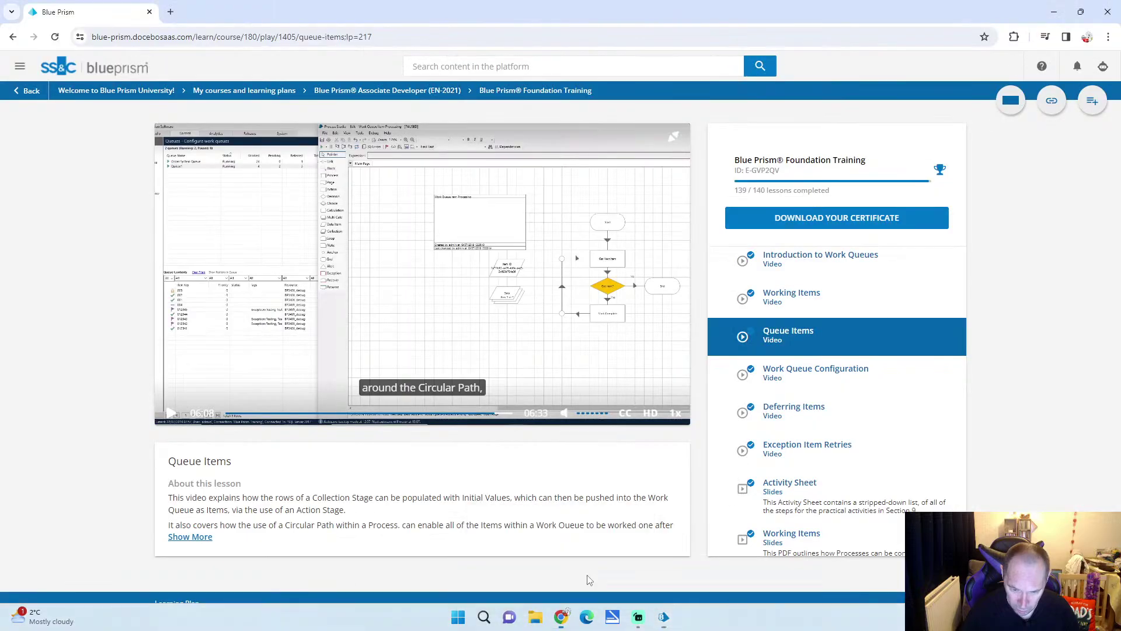
pyautogui.click(674, 139)
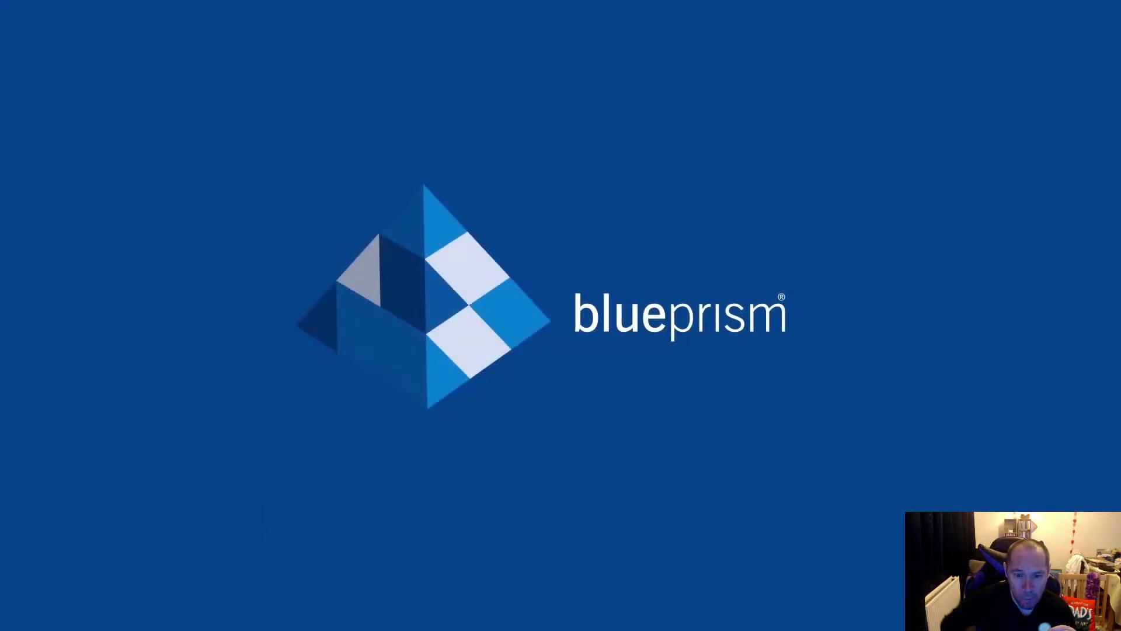
pyautogui.click(573, 227)
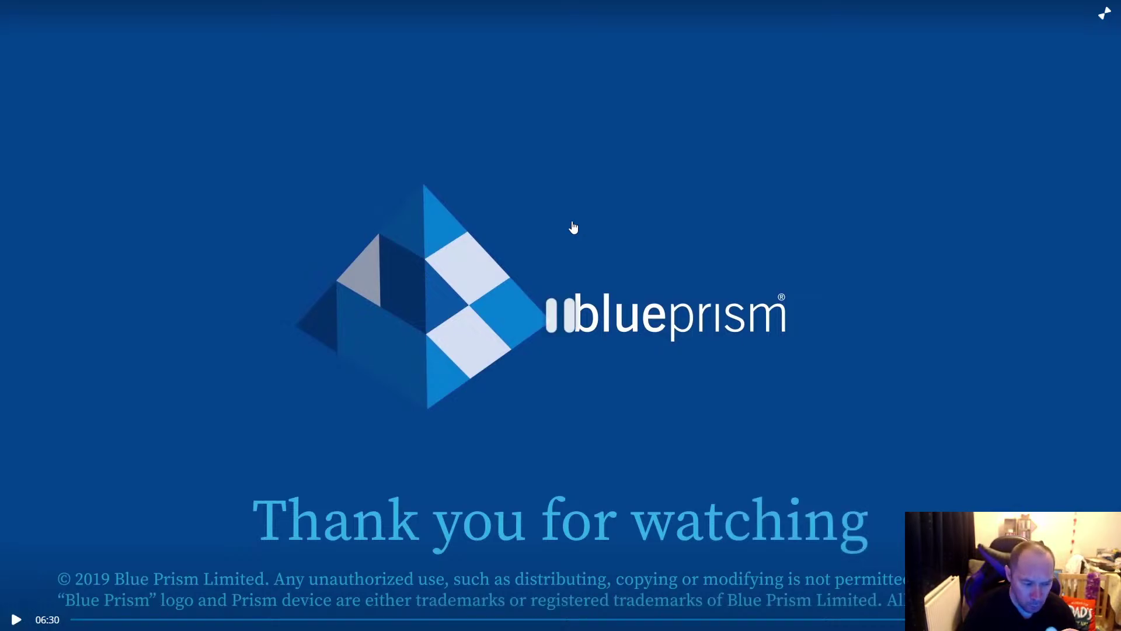
pyautogui.click(1104, 14)
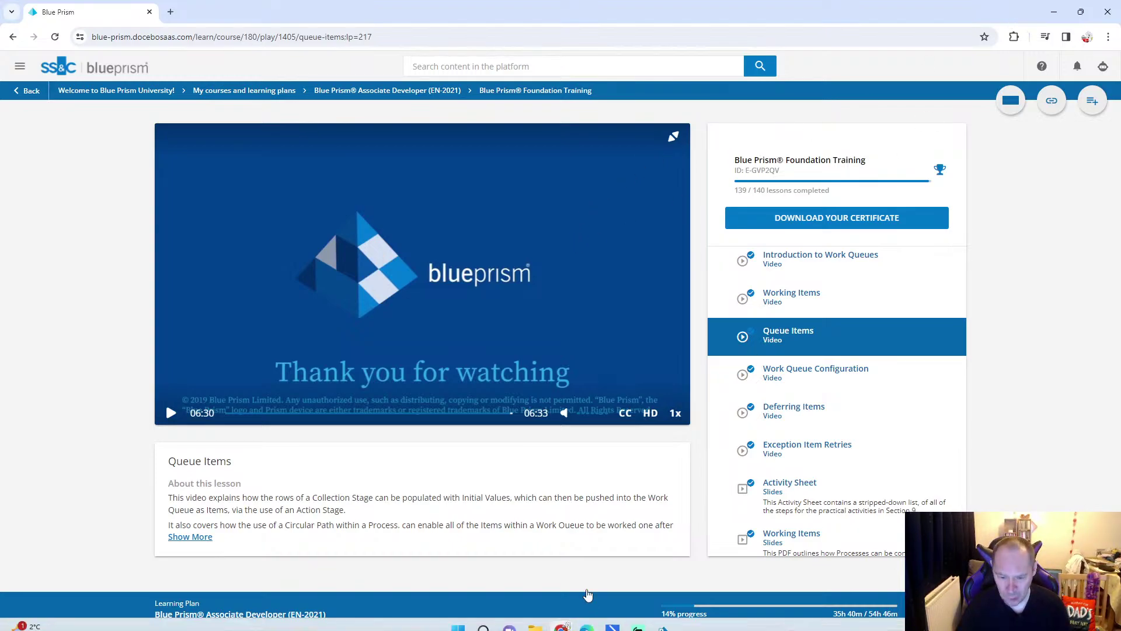
# Switch to Process Studio and save the process with an edit summary describing a working queue.
pyautogui.moveTo(669, 613)
pyautogui.click(696, 571)
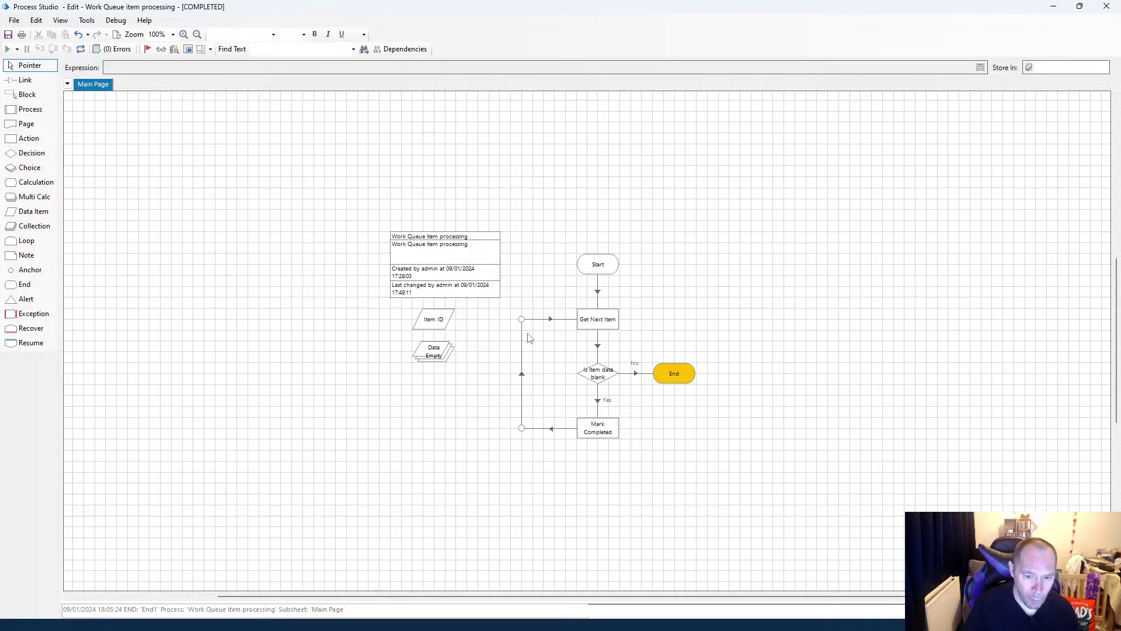
pyautogui.click(8, 36)
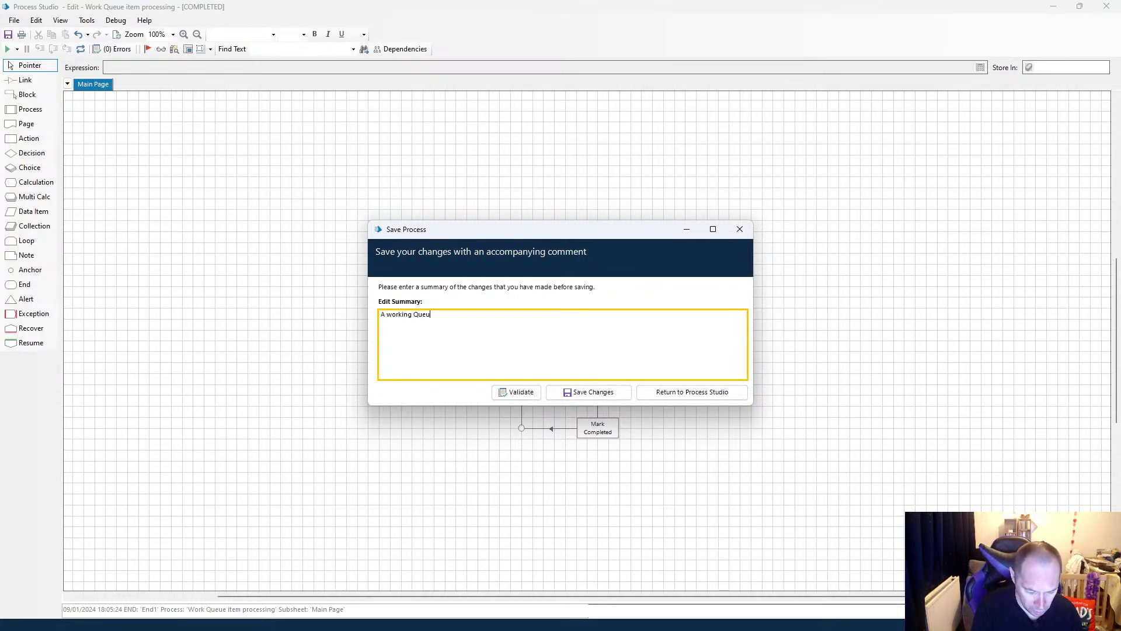
pyautogui.click(588, 392)
# Review the inputs of the Get Next Item action and the properties of the Item ID data item.
pyautogui.click(616, 326)
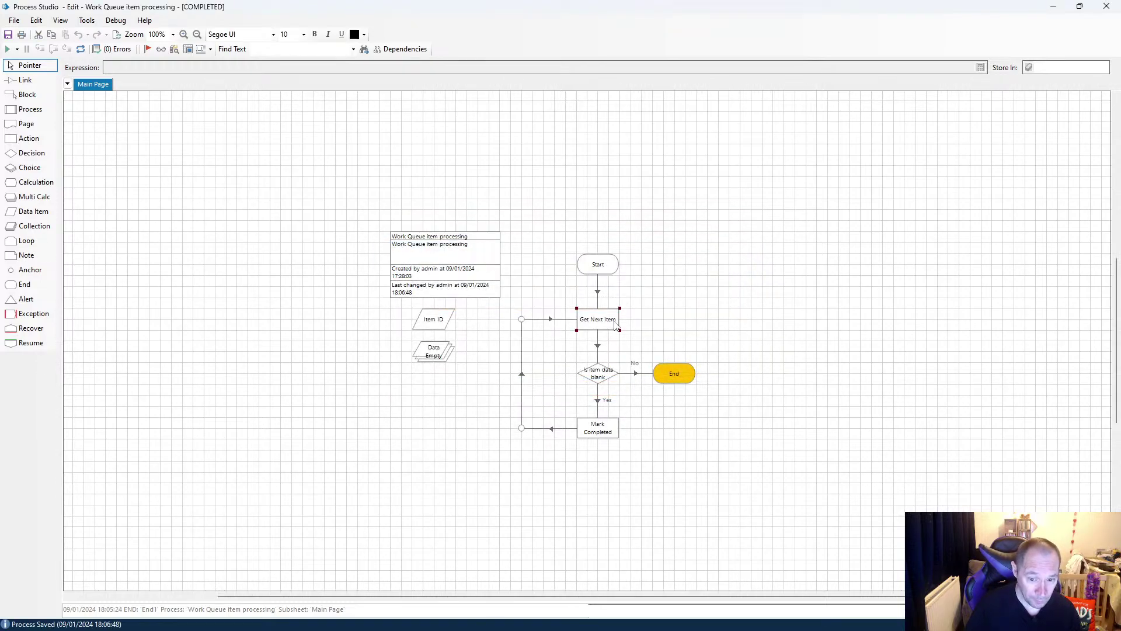
pyautogui.doubleClick(616, 325)
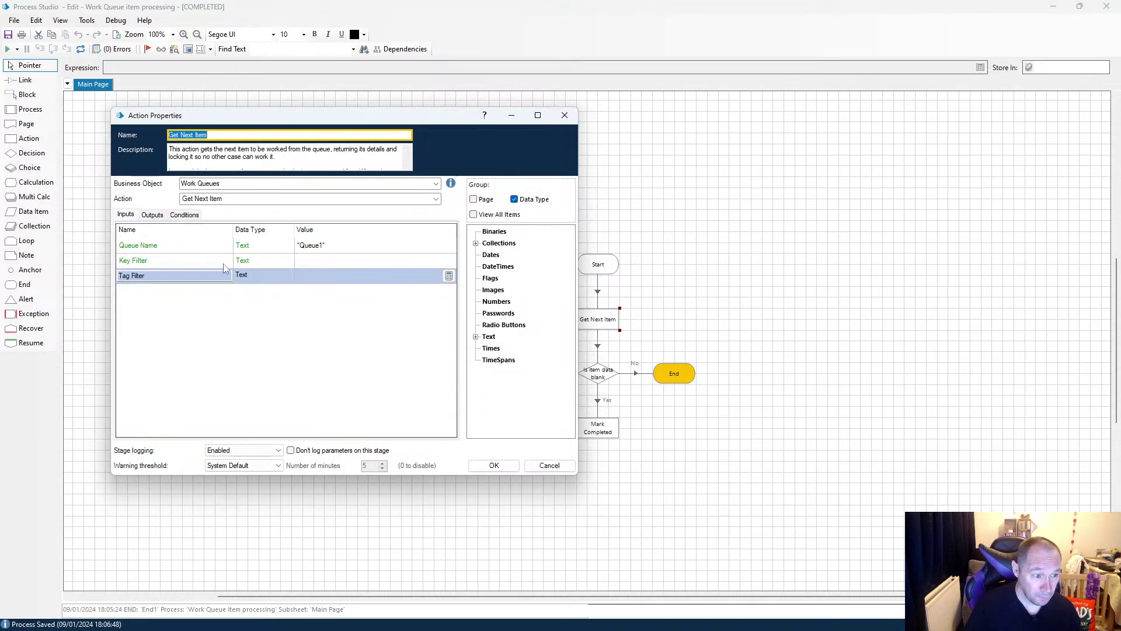
pyautogui.click(565, 115)
pyautogui.click(436, 319)
pyautogui.doubleClick(435, 320)
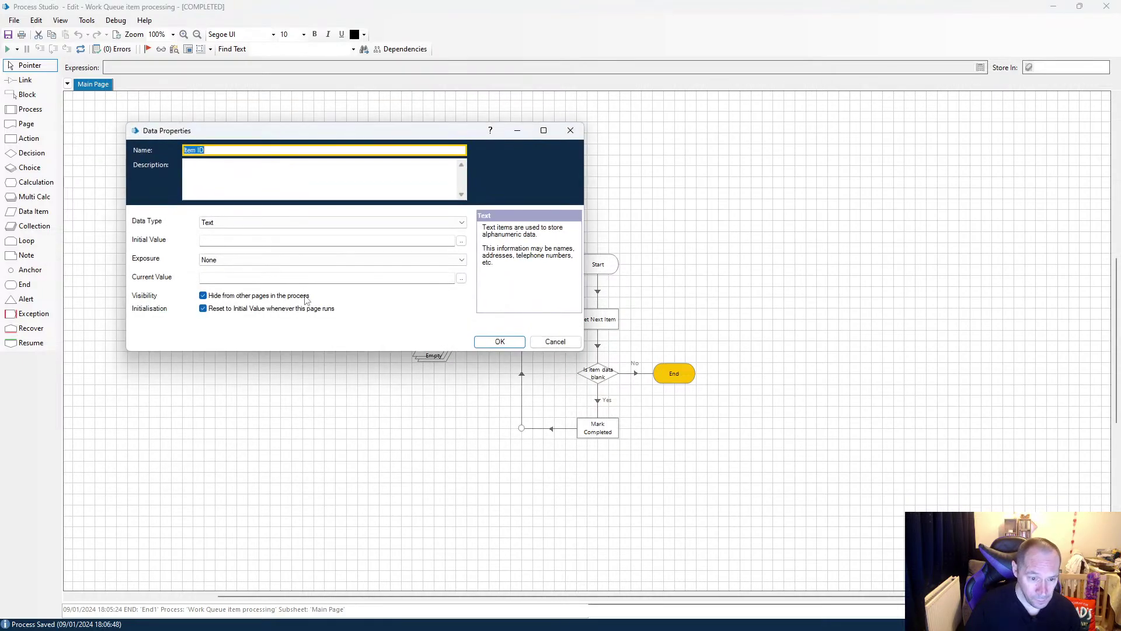
pyautogui.click(570, 131)
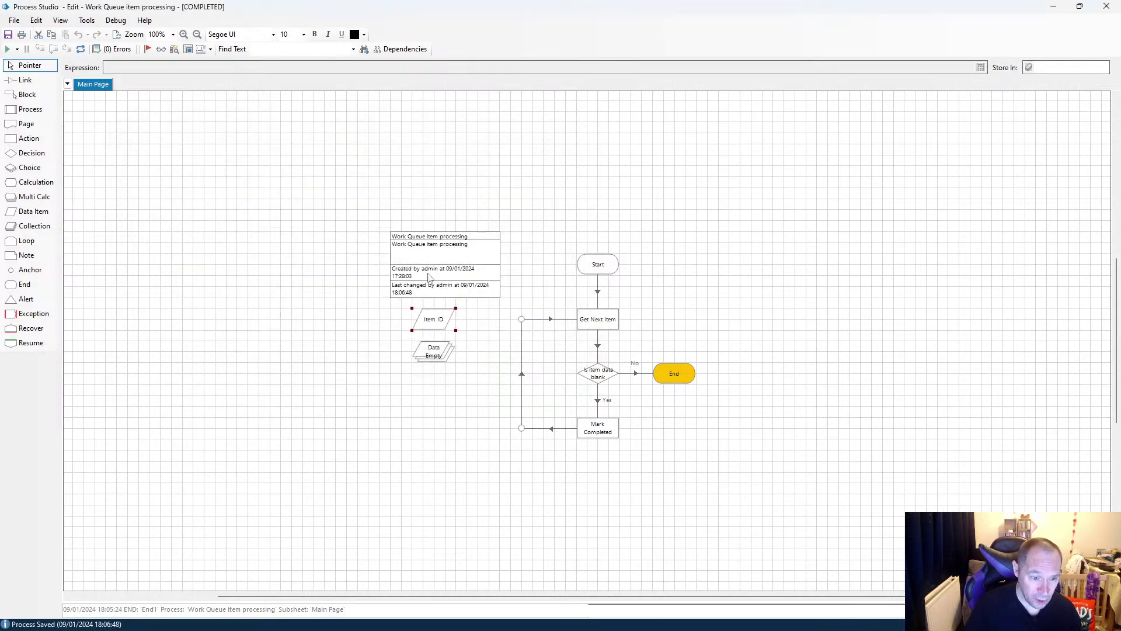
# Check the fields of the Data collection and the expression of the "Is item data blank" decision.
pyautogui.doubleClick(434, 357)
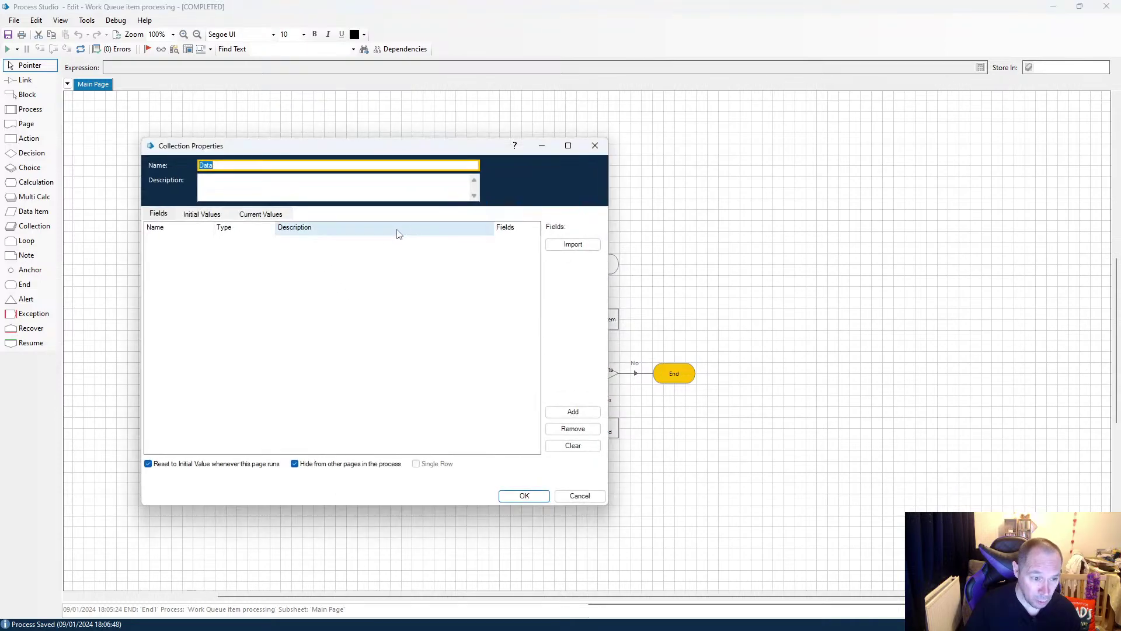
pyautogui.click(595, 145)
pyautogui.doubleClick(601, 383)
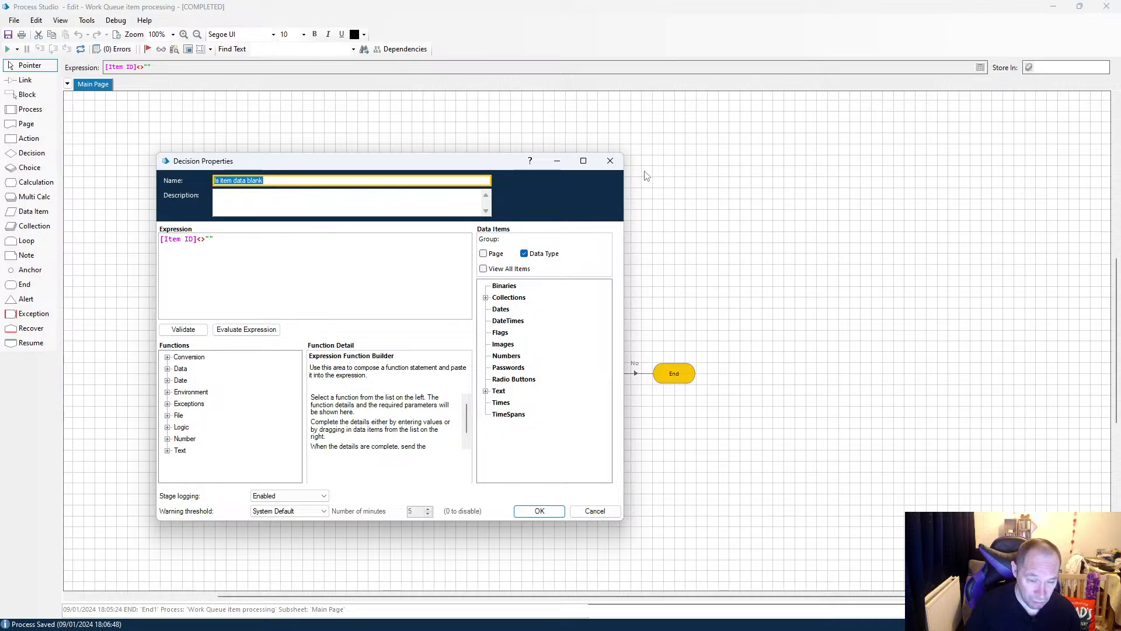
pyautogui.click(610, 160)
# Review the inputs, outputs and conditions of the Mark Completed action.
pyautogui.doubleClick(610, 434)
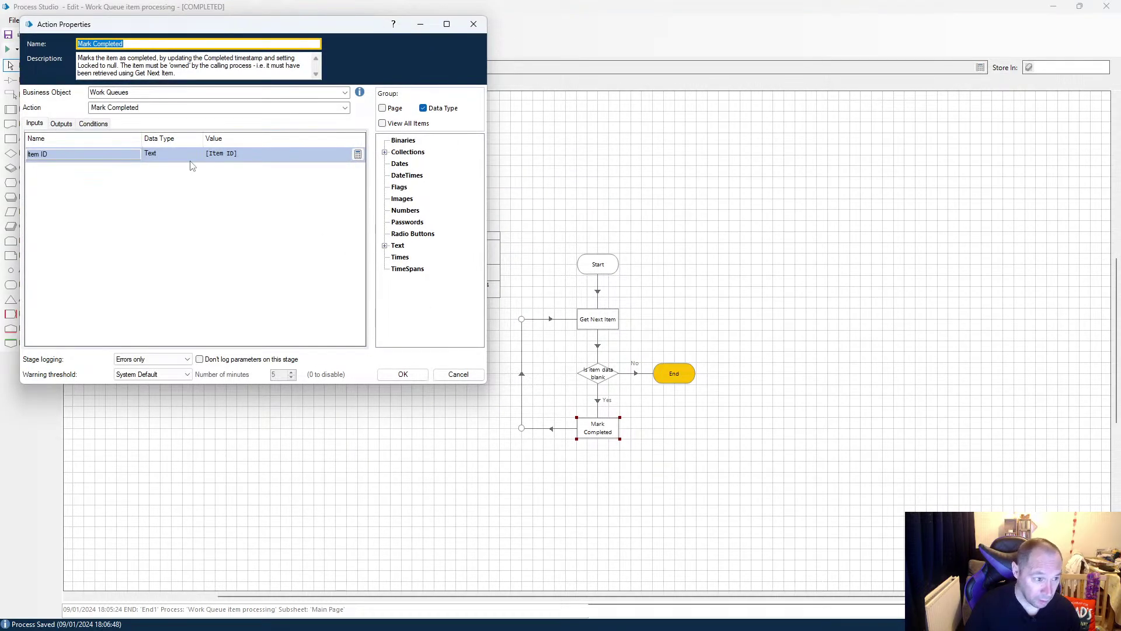
pyautogui.click(61, 123)
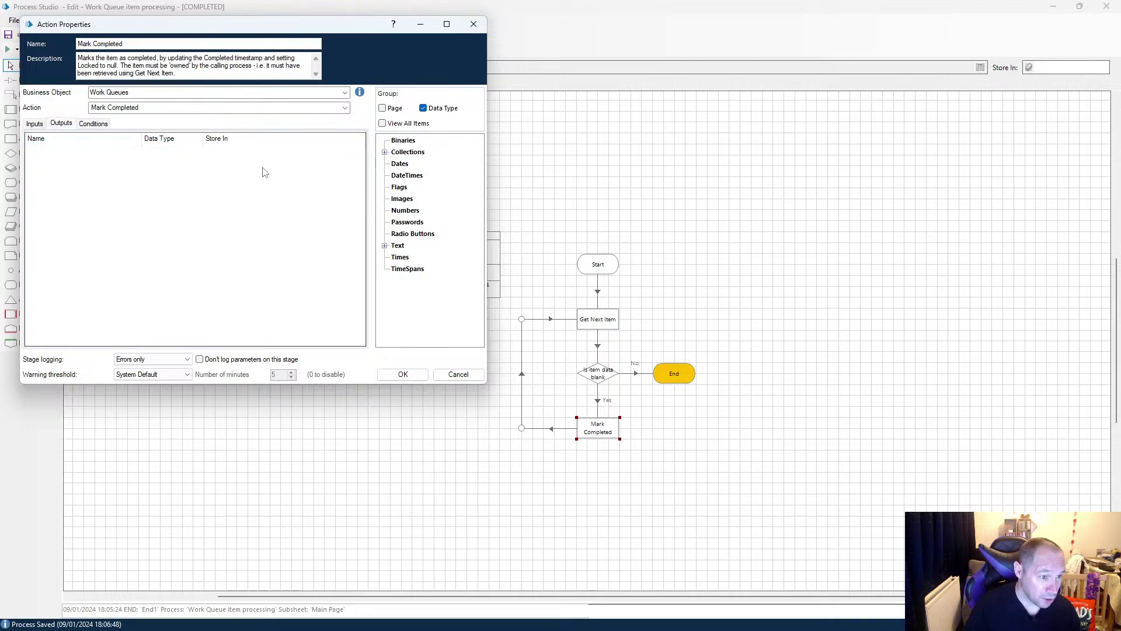
pyautogui.click(93, 123)
pyautogui.click(32, 125)
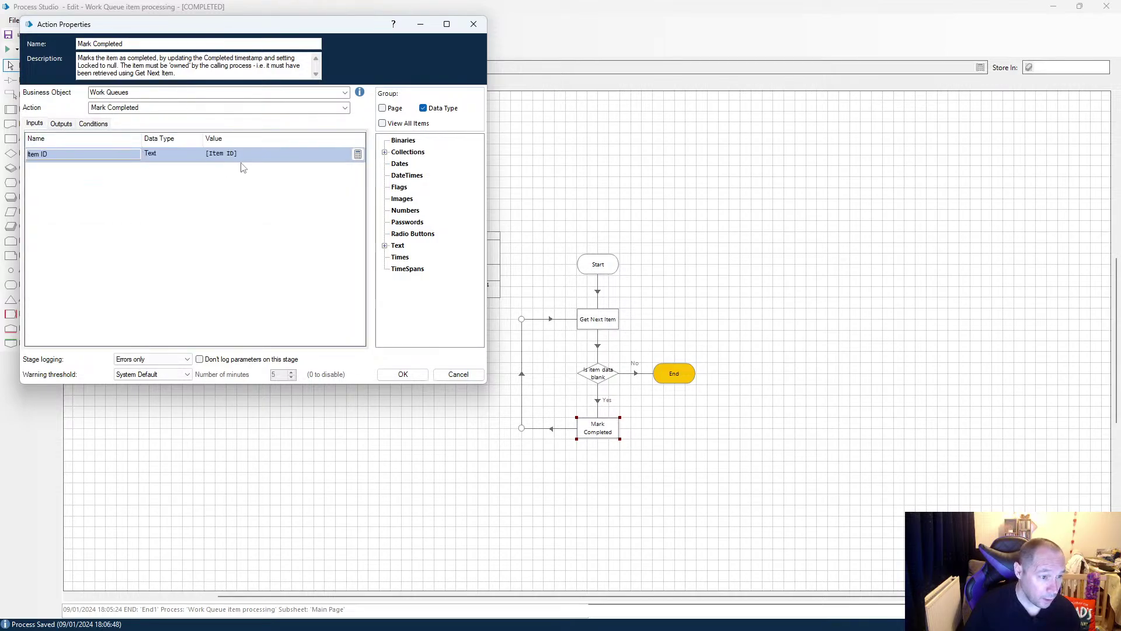
pyautogui.click(474, 26)
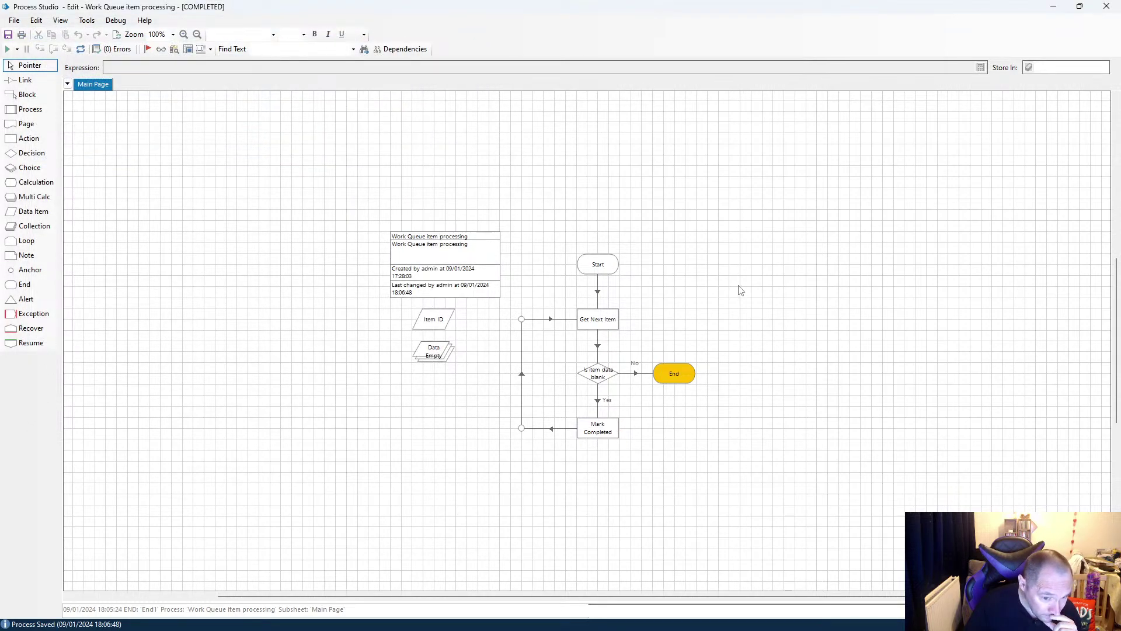
# Recheck the Item ID data item's properties and how the Mark Completed action uses it, including its outputs and conditions.
pyautogui.doubleClick(442, 328)
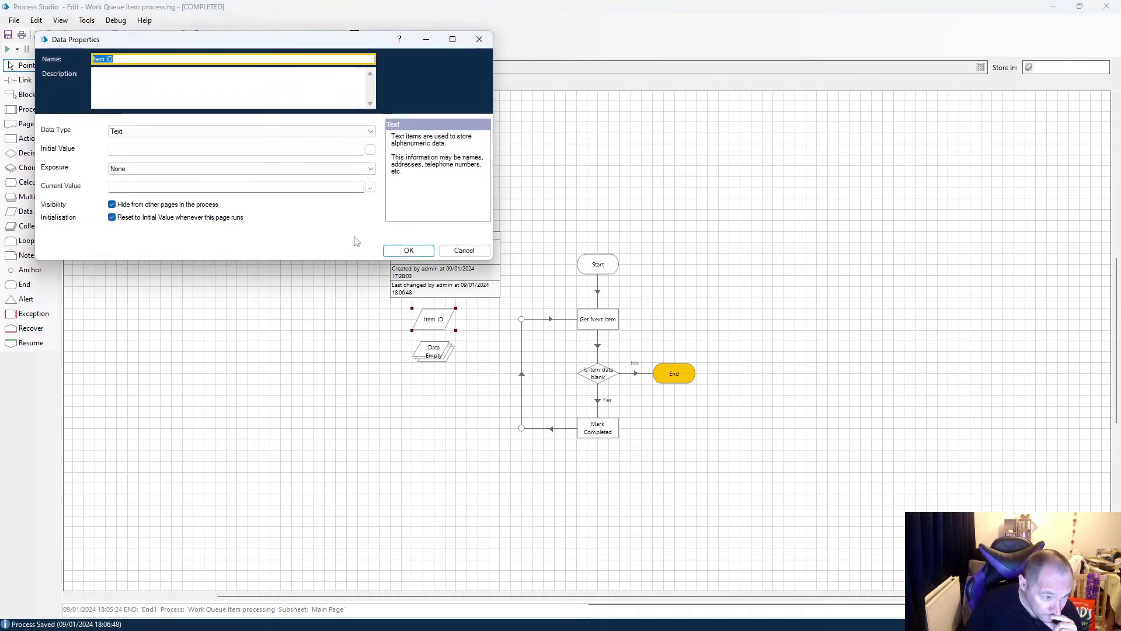
pyautogui.click(479, 39)
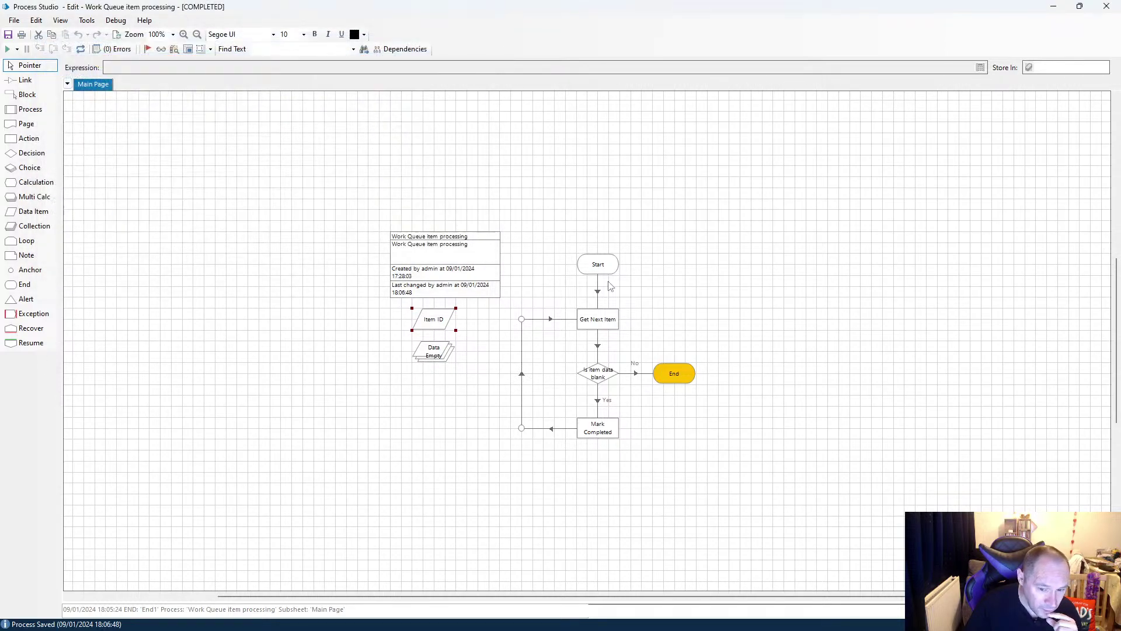
pyautogui.doubleClick(598, 432)
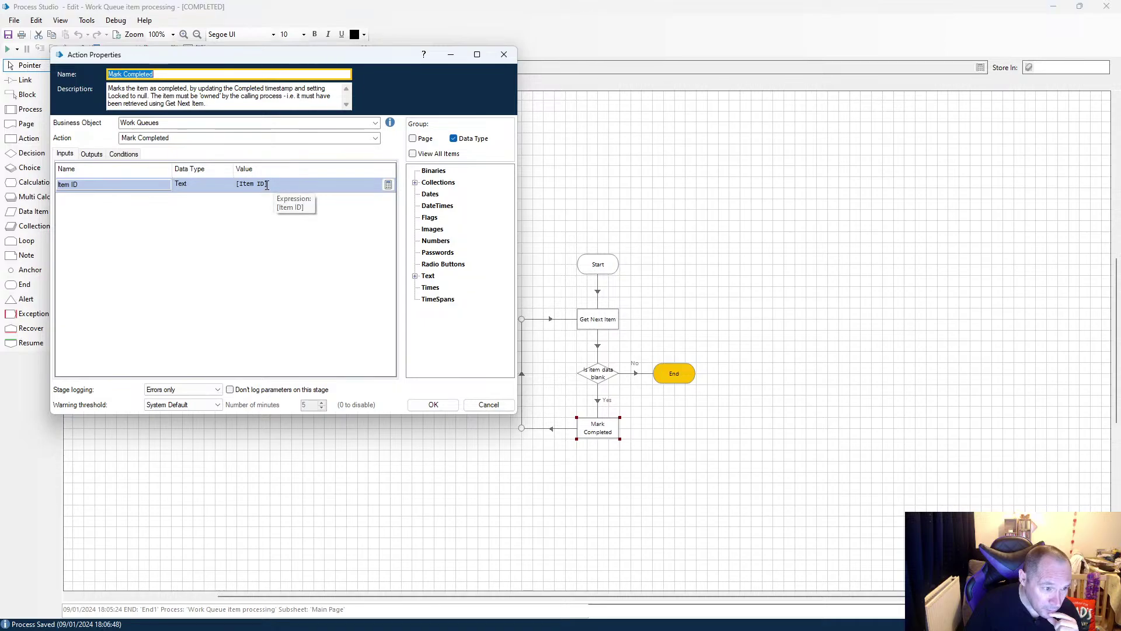
pyautogui.click(91, 154)
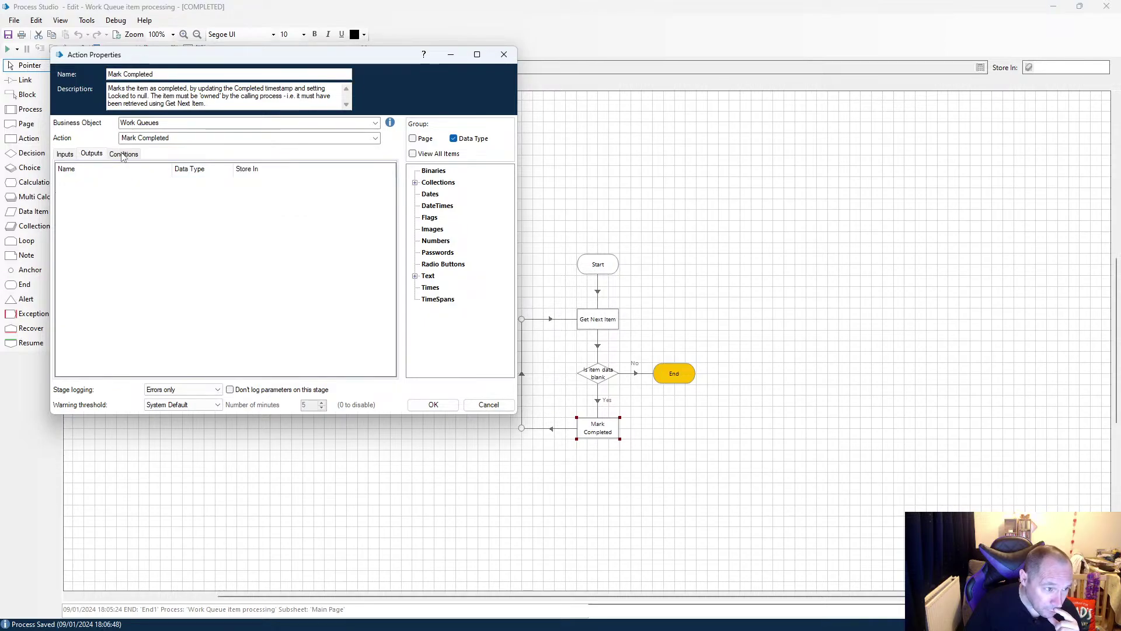
pyautogui.click(122, 155)
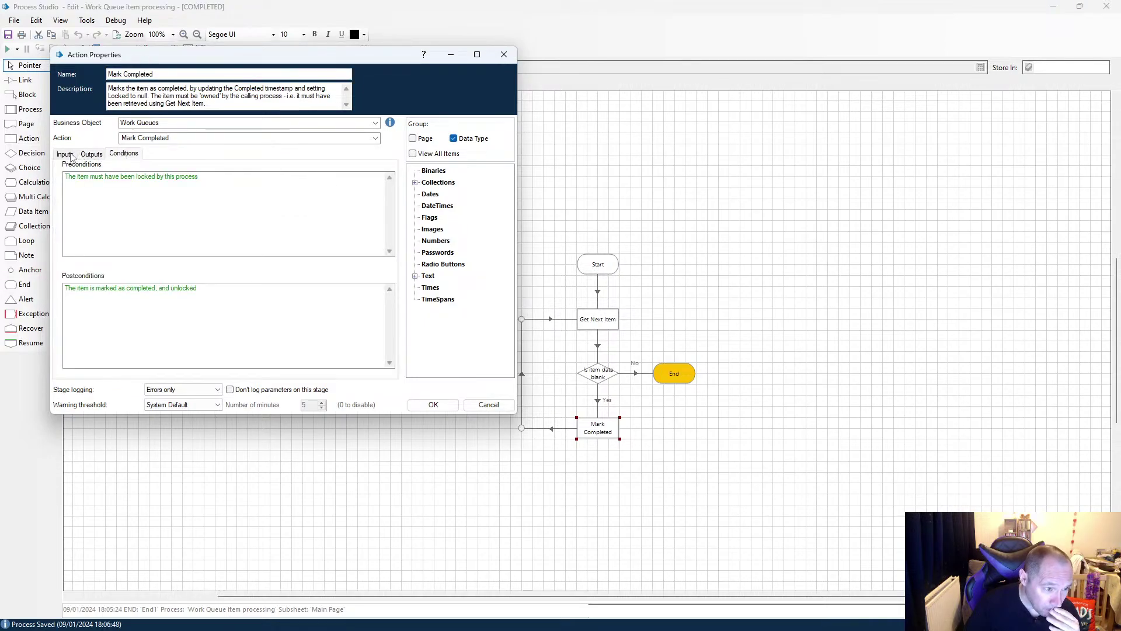
pyautogui.click(66, 155)
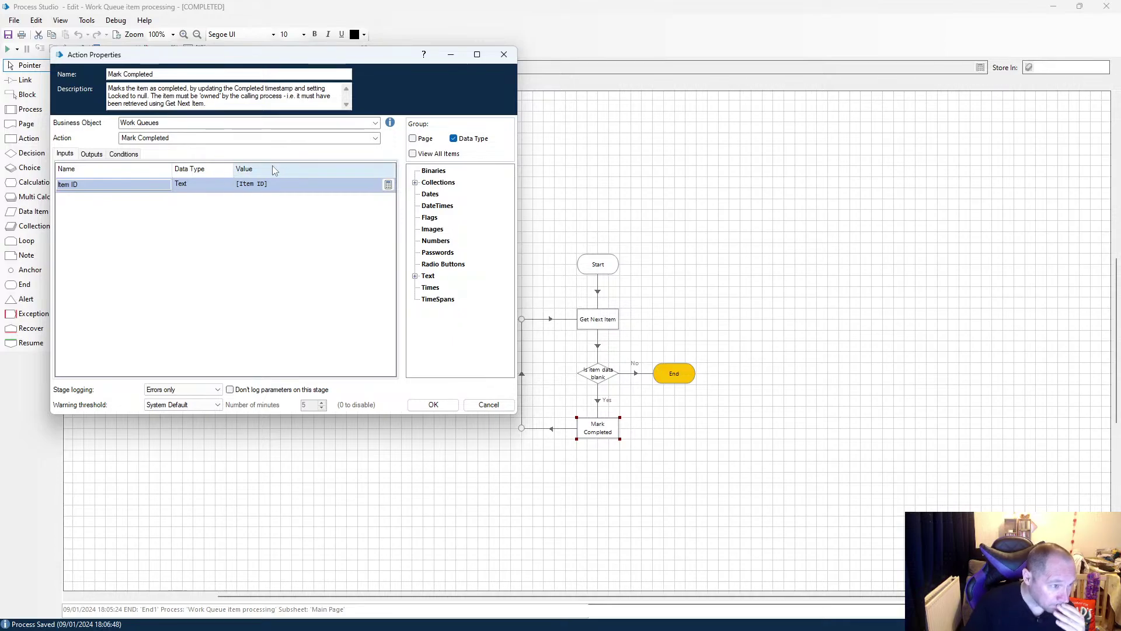
pyautogui.click(503, 55)
# Check the inputs of the Get Next Item action and save the process with the edit summary "Working Queue".
pyautogui.doubleClick(609, 321)
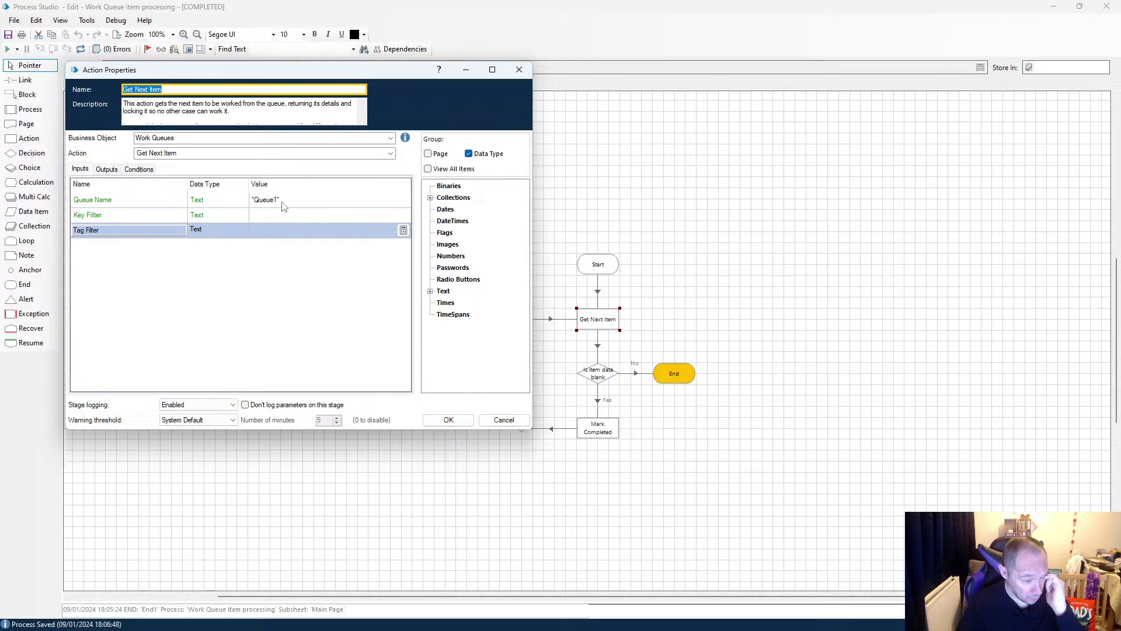
pyautogui.click(519, 70)
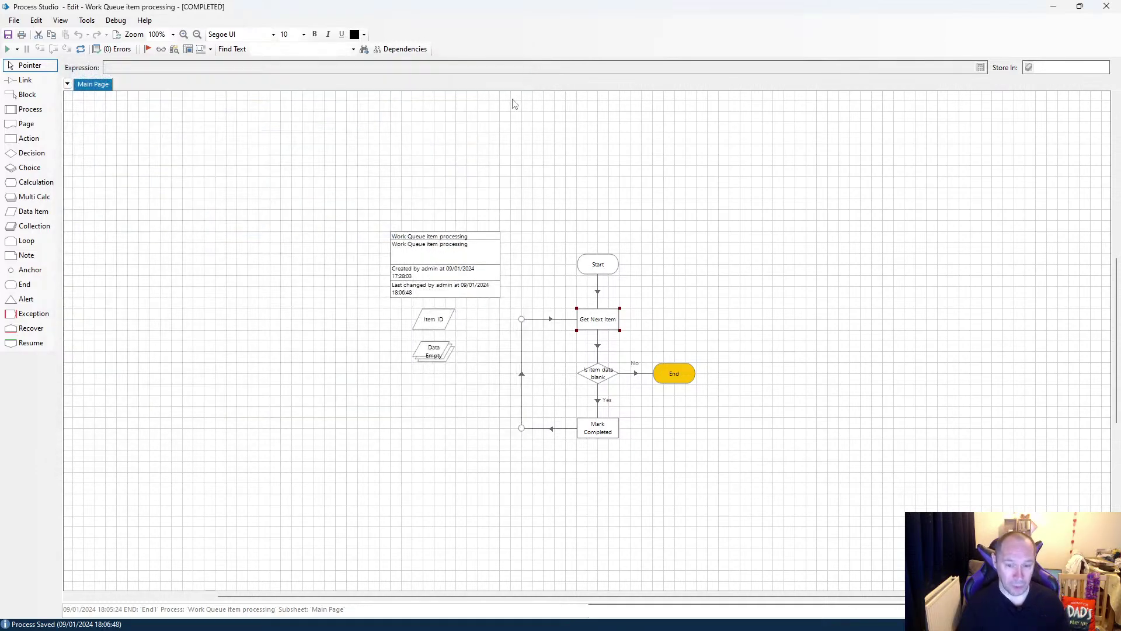
pyautogui.click(8, 34)
pyautogui.click(594, 335)
pyautogui.write('WQor')
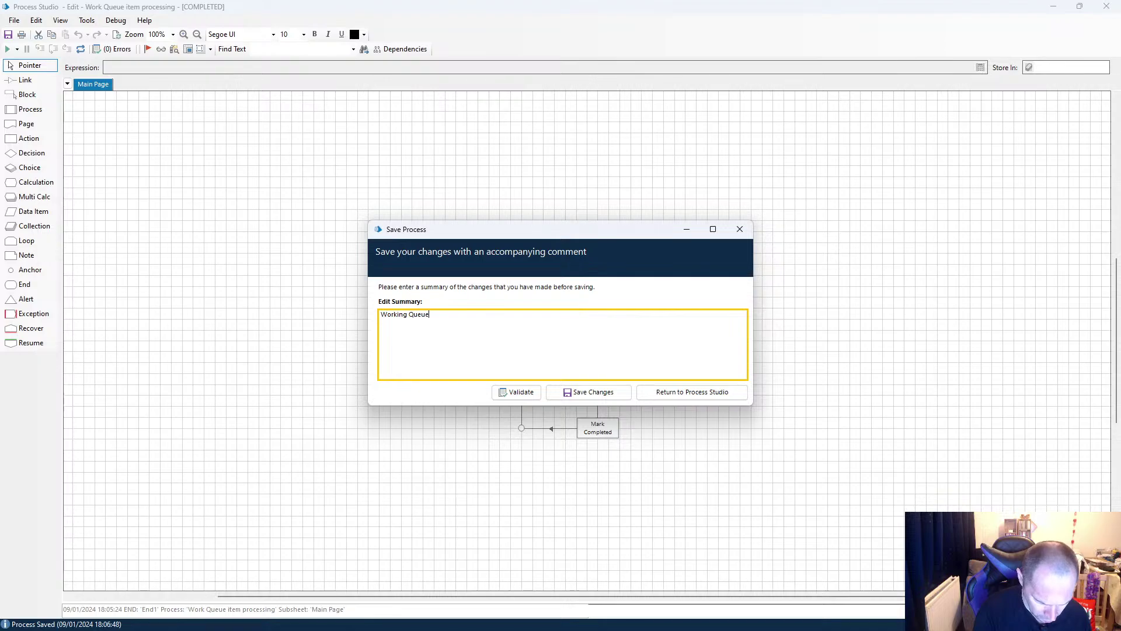
pyautogui.click(578, 392)
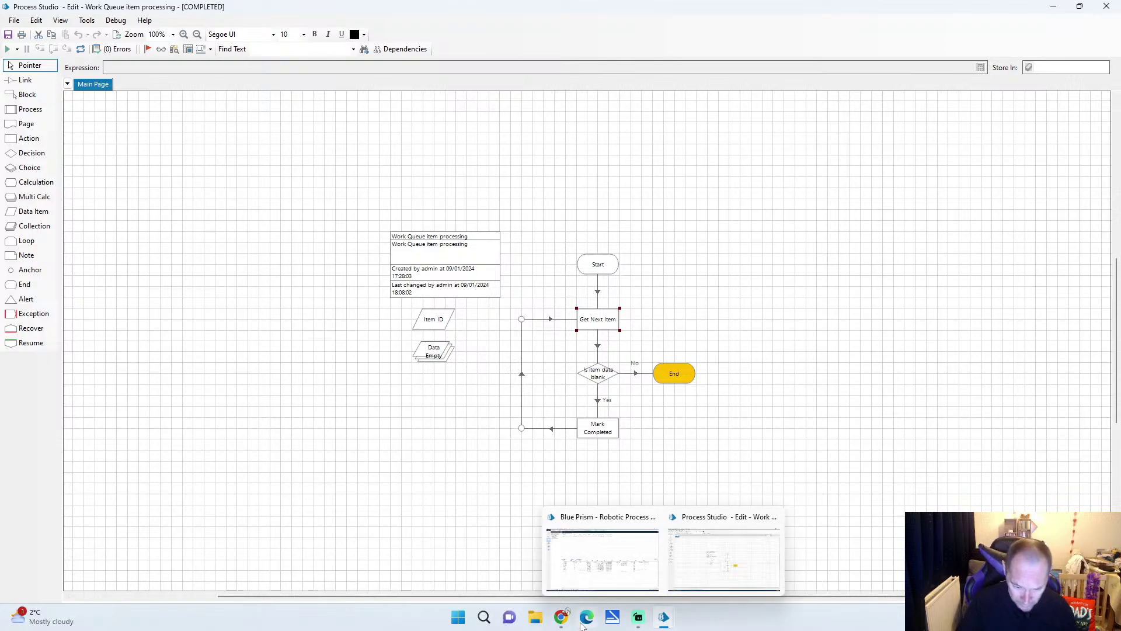
# Switch to Chrome and open the Work Queue Configuration lesson of the Blue Prism Foundation Training course.
pyautogui.moveTo(561, 616)
pyautogui.click(572, 561)
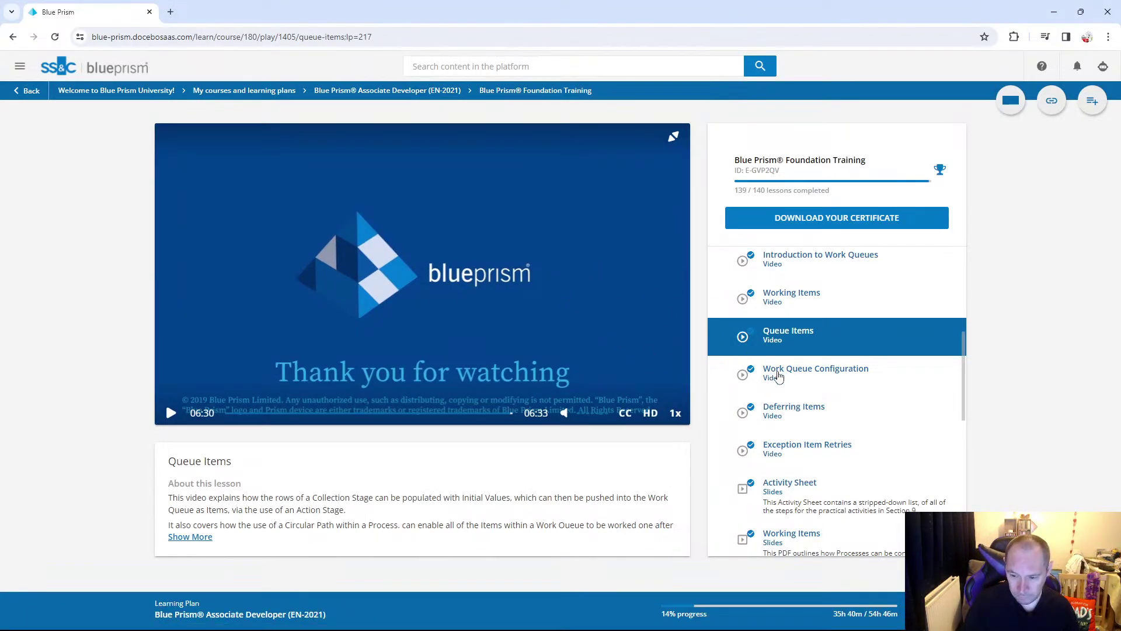
pyautogui.click(773, 372)
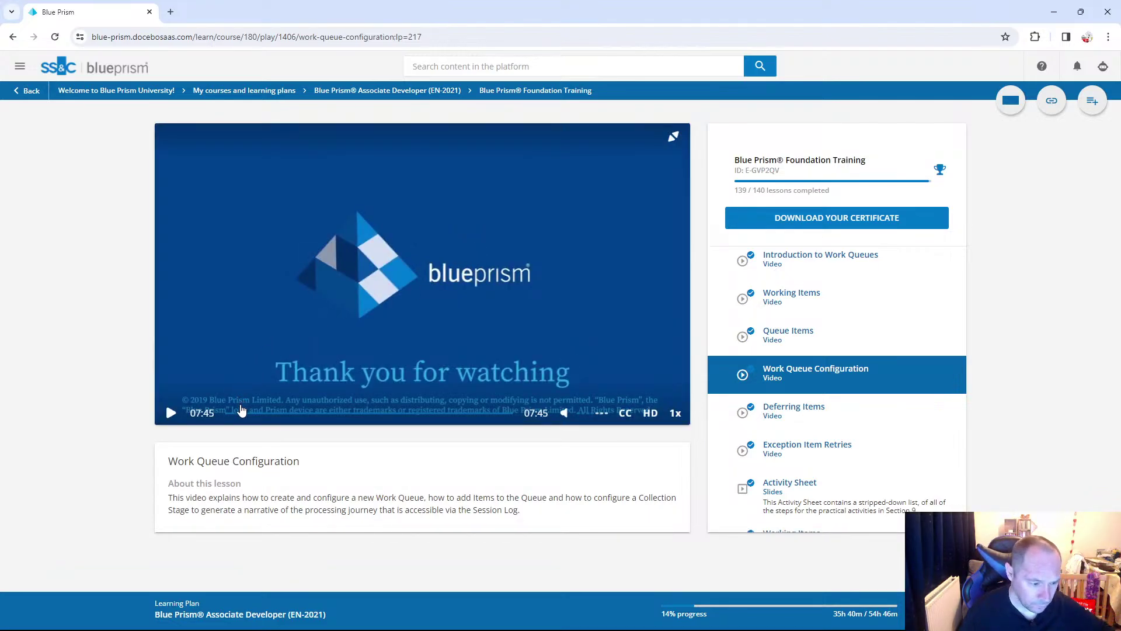
# Play the Work Queue Configuration video from the beginning in full screen, pausing and resuming it at its title slide.
pyautogui.click(223, 414)
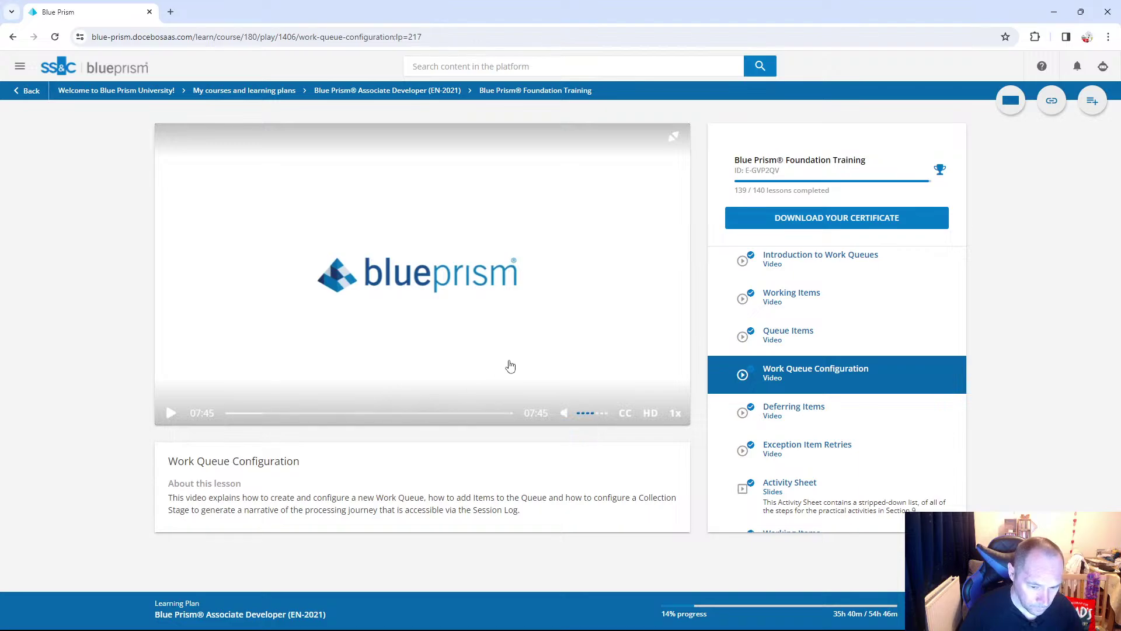
pyautogui.click(677, 143)
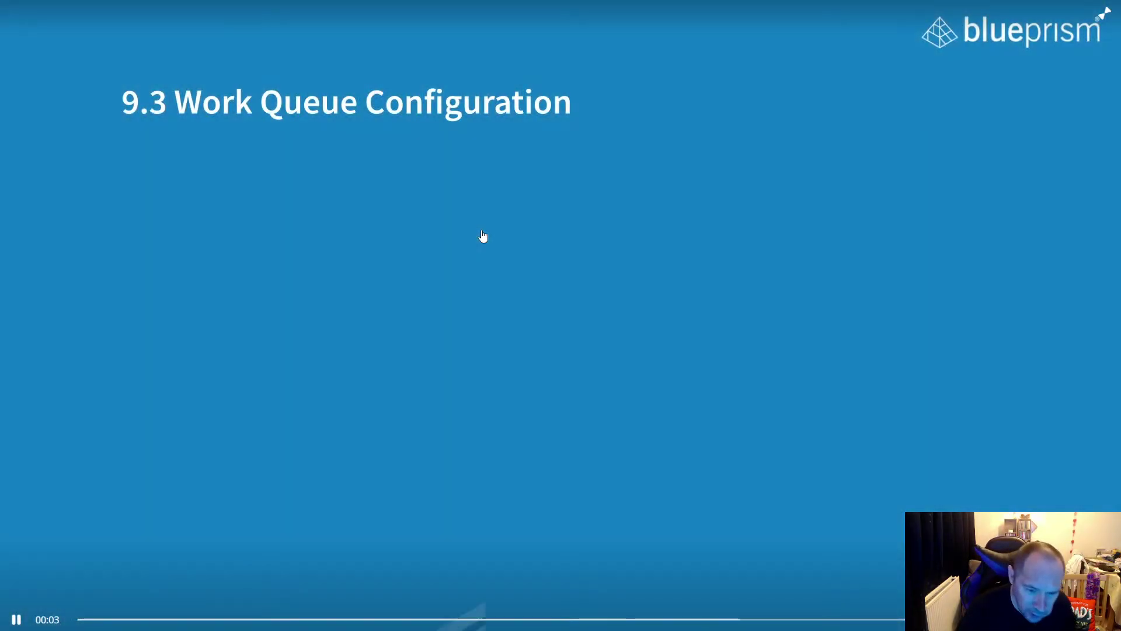
pyautogui.click(483, 235)
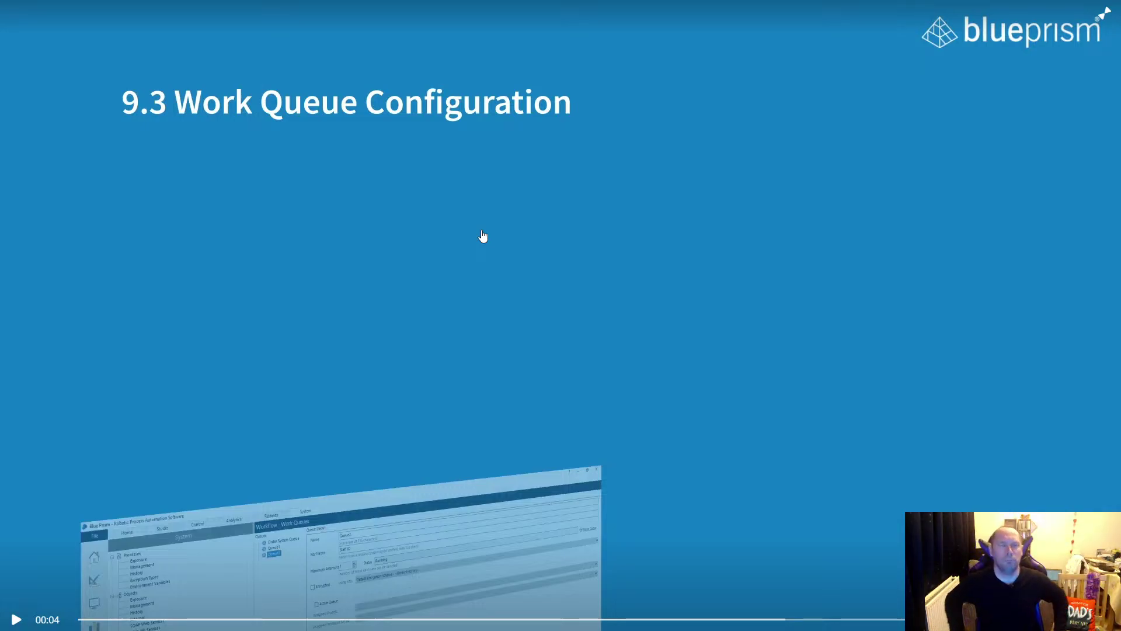
pyautogui.click(374, 338)
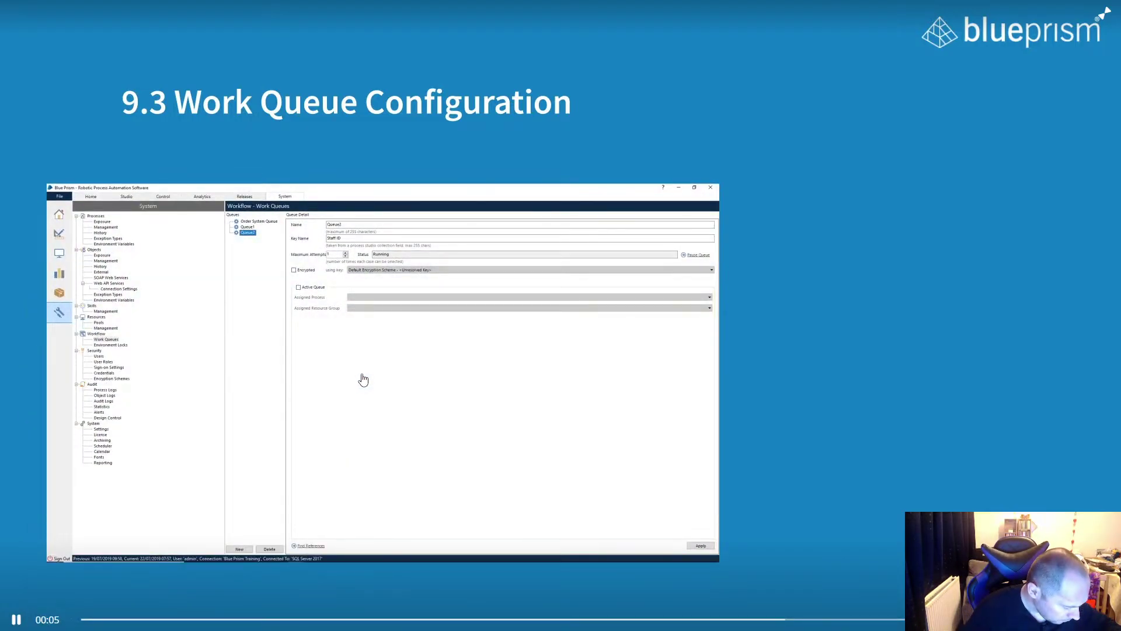